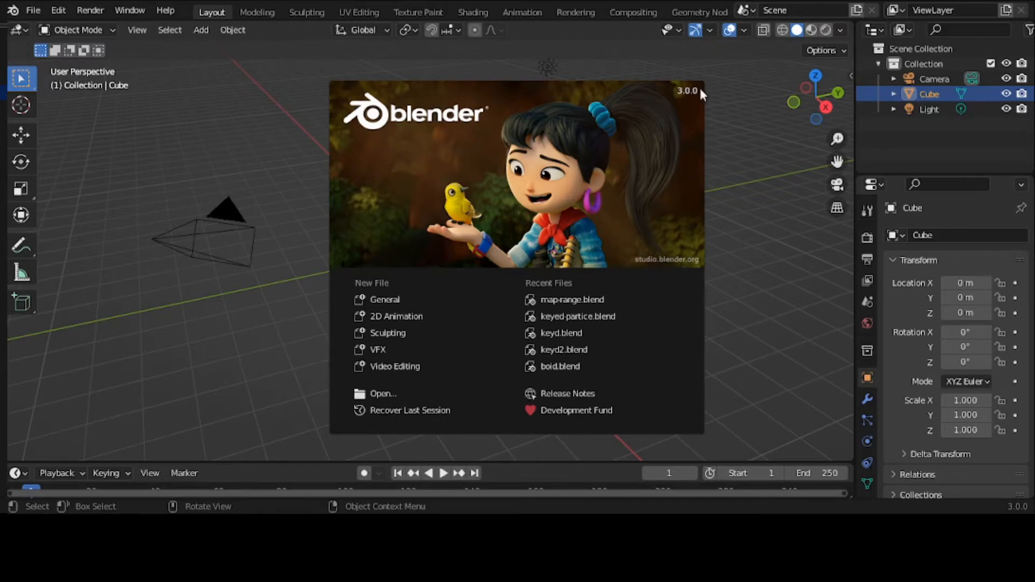
- Dismiss the splash screen and delete the default cube from the scene
click(640, 115)
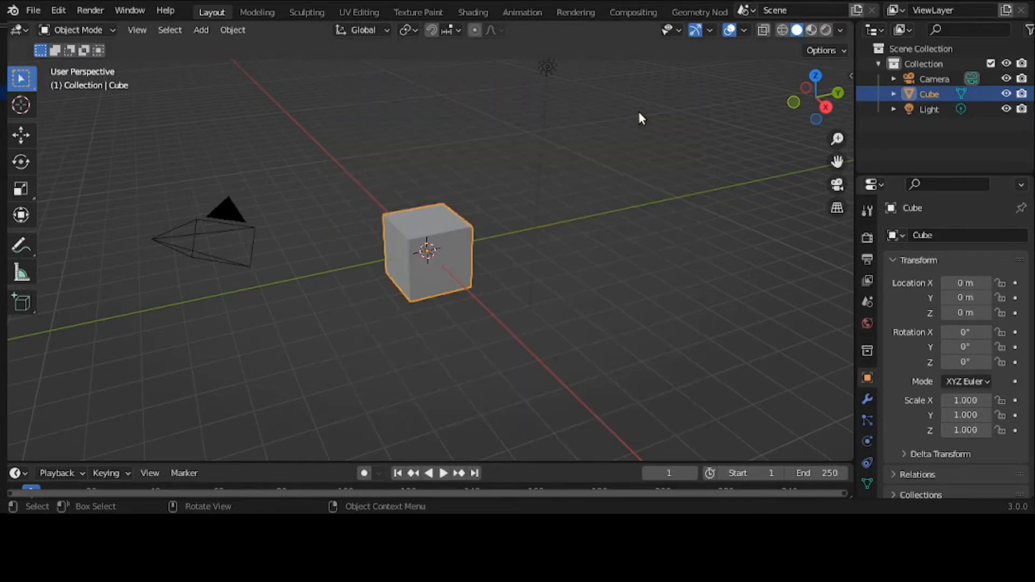
key(x)
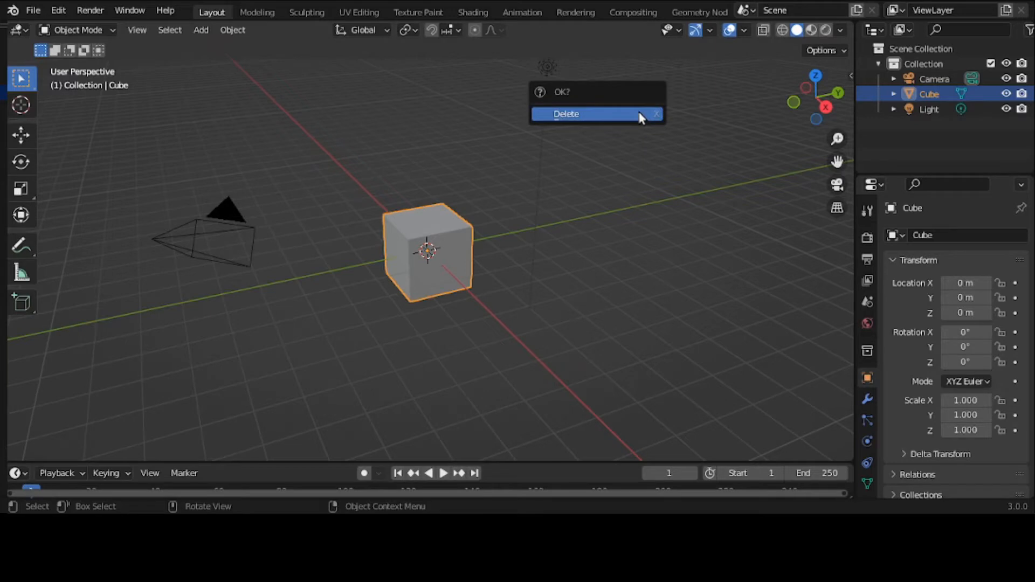
click(640, 115)
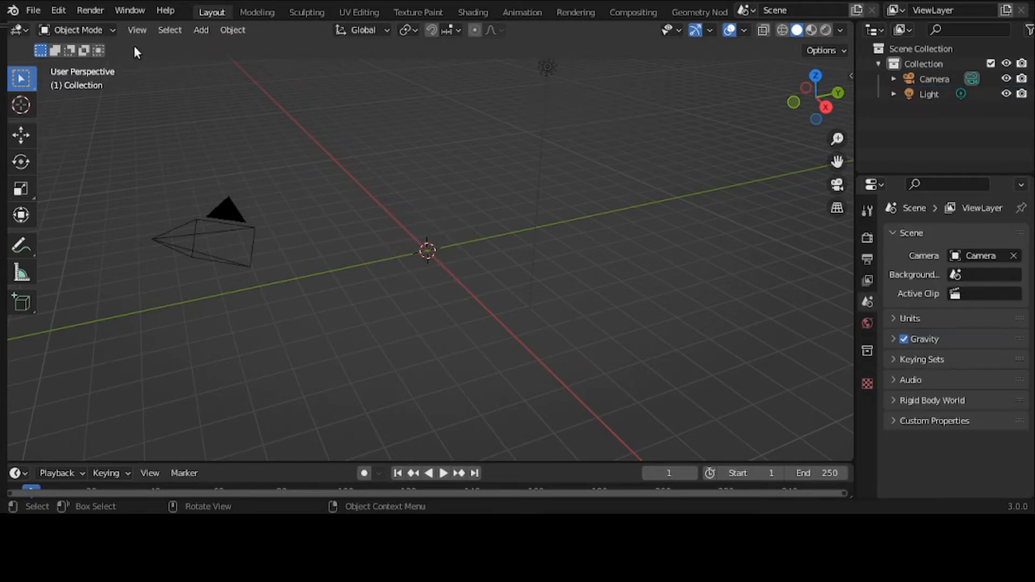
- Add a plane mesh at the scene origin and scale it uniformly by 4
click(200, 30)
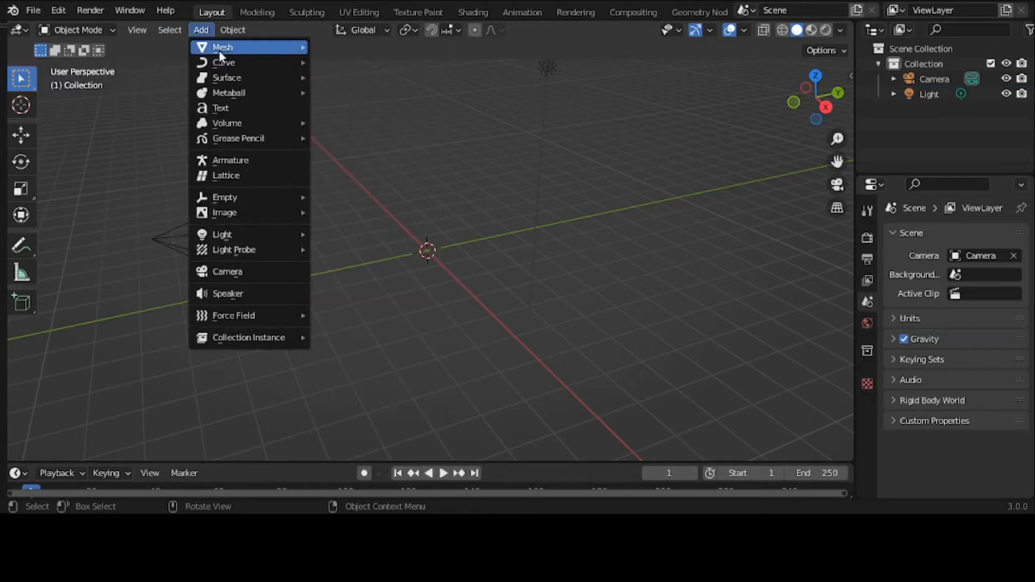
mouse_move(219, 49)
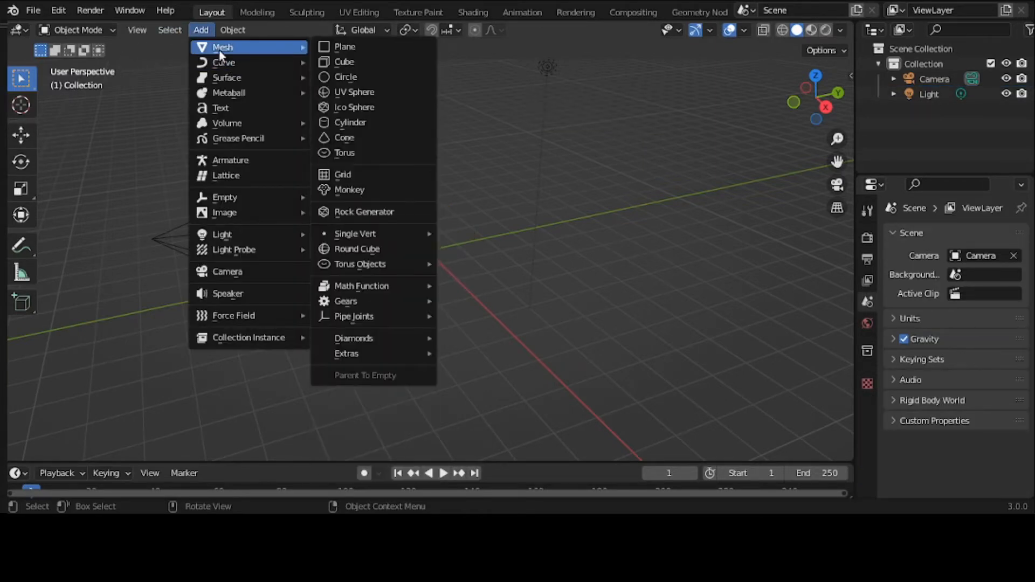
click(320, 47)
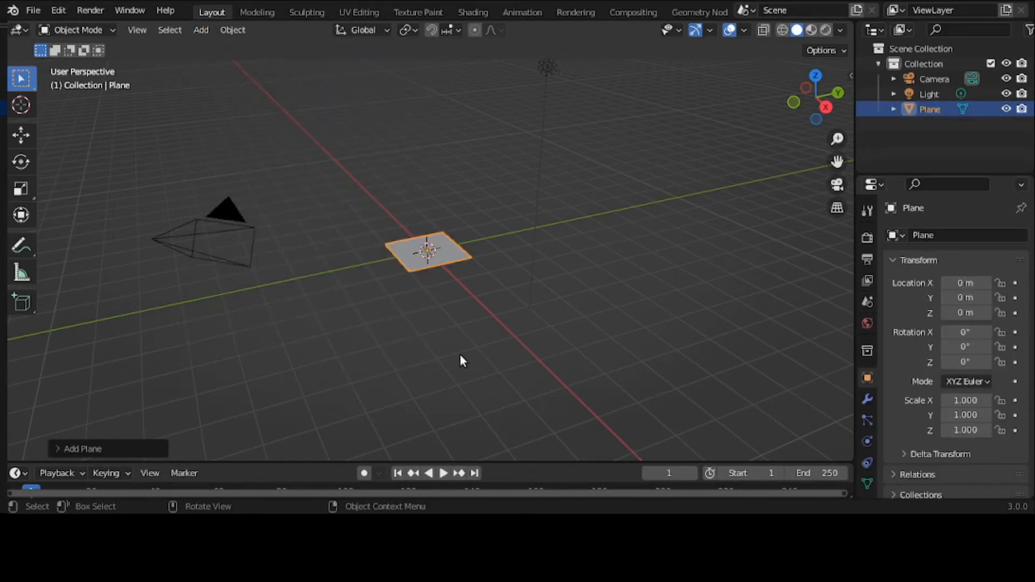
text(s4)
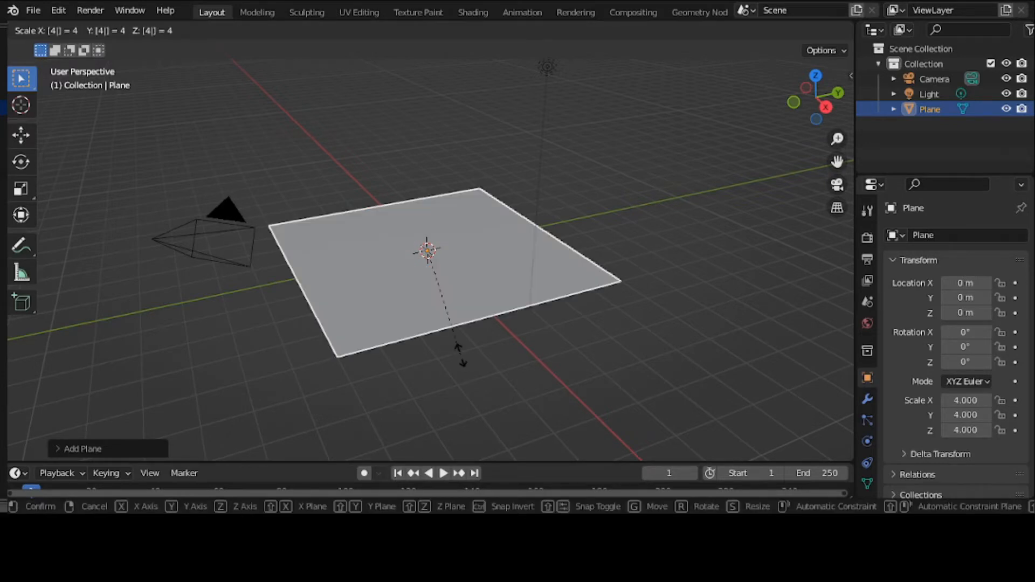
key(Return)
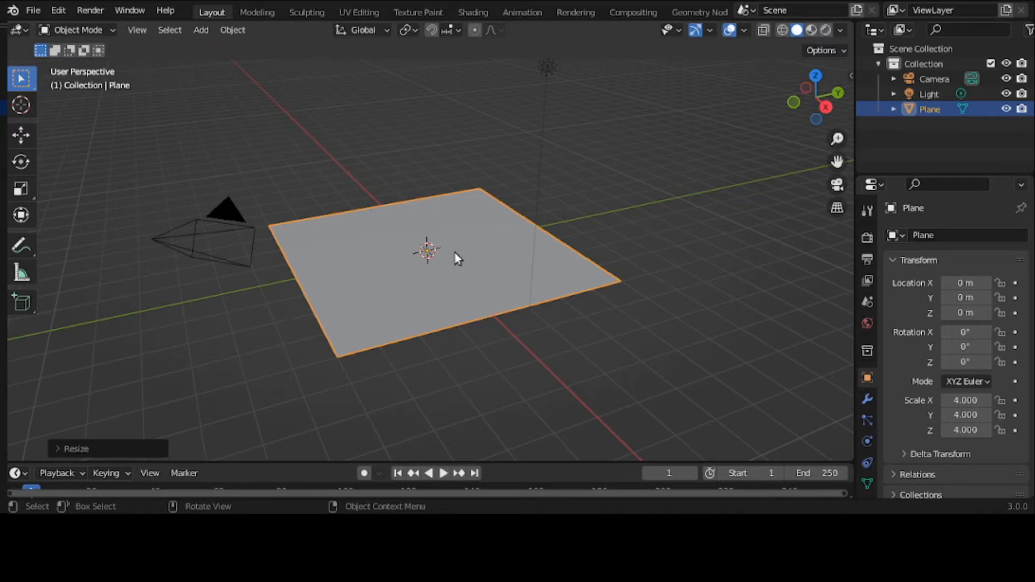
- Switch to the Shading workspace and join the shader editor upward over the 3D viewport
click(475, 12)
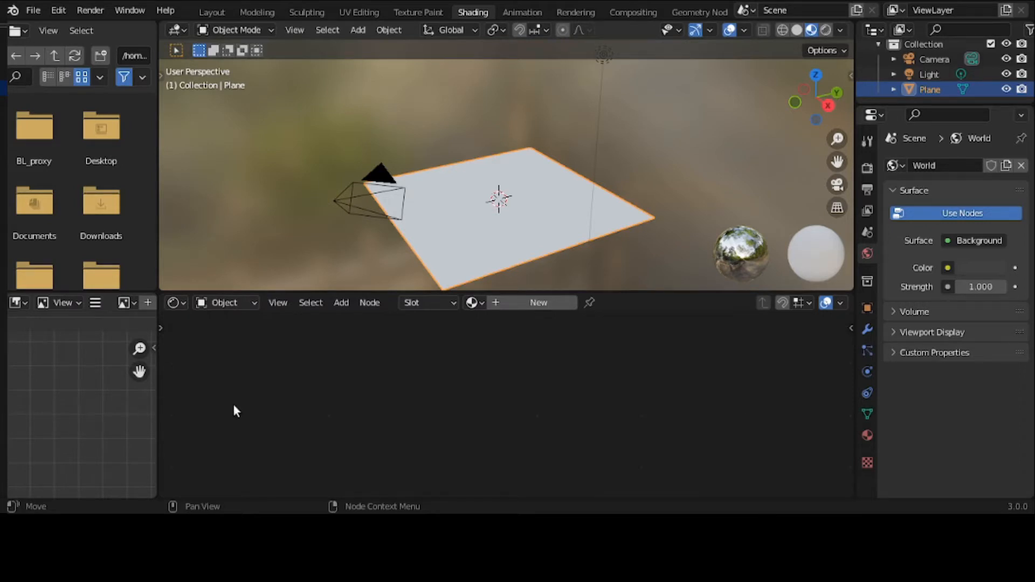
right_click(307, 291)
click(308, 330)
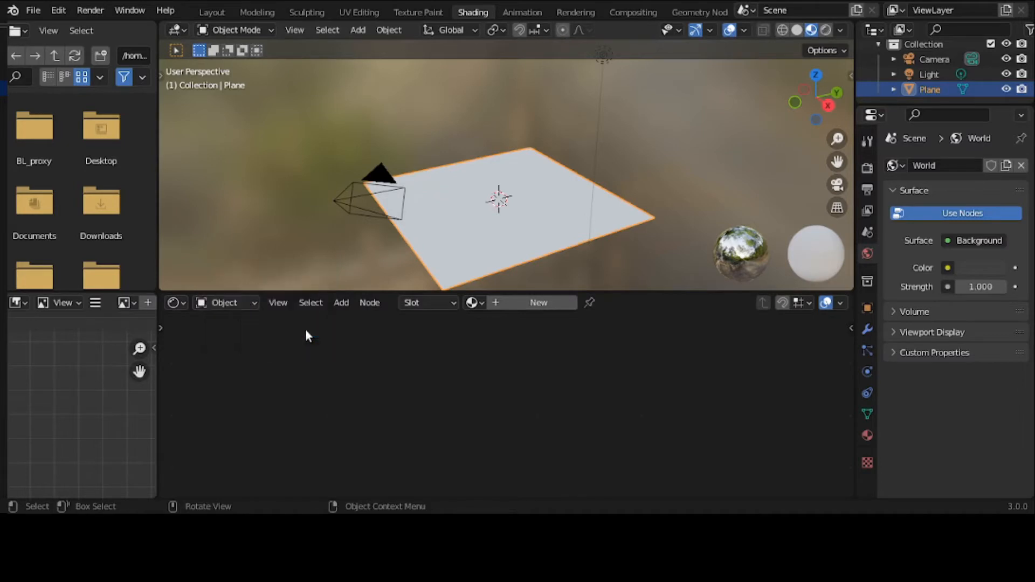
click(310, 243)
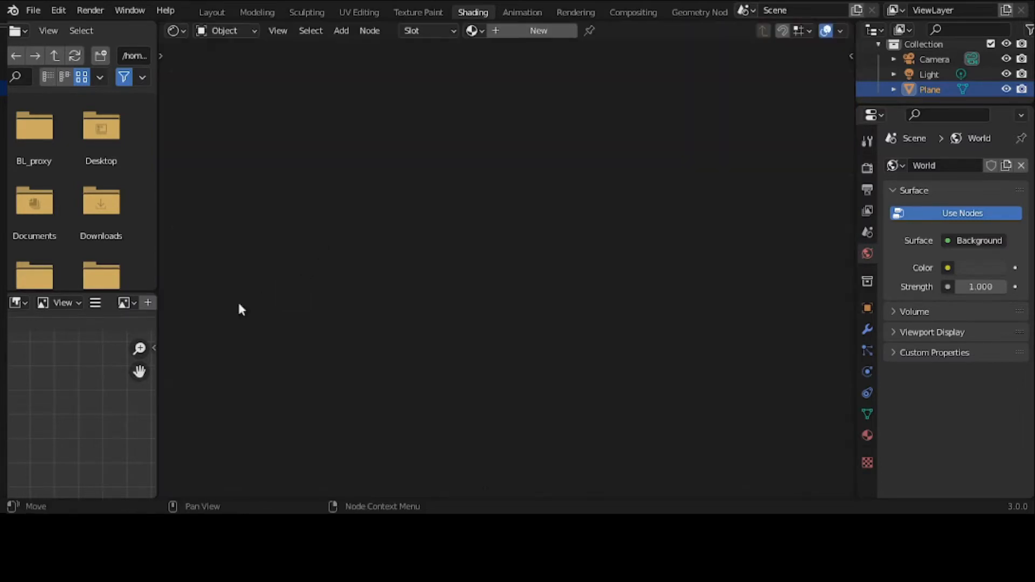
- Join the image editor upward over the file browser so it takes that area's space
right_click(157, 393)
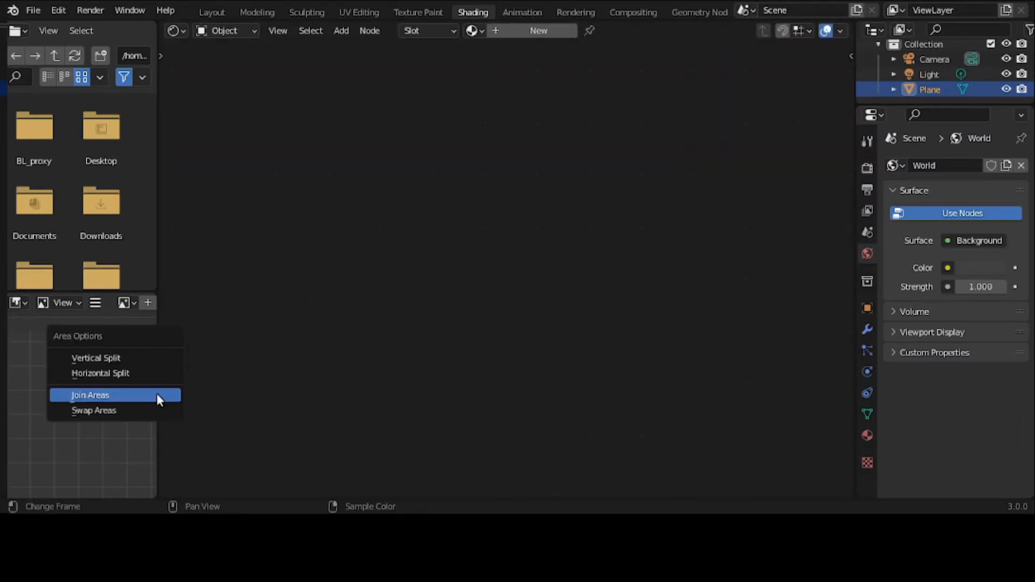
click(157, 395)
right_click(80, 292)
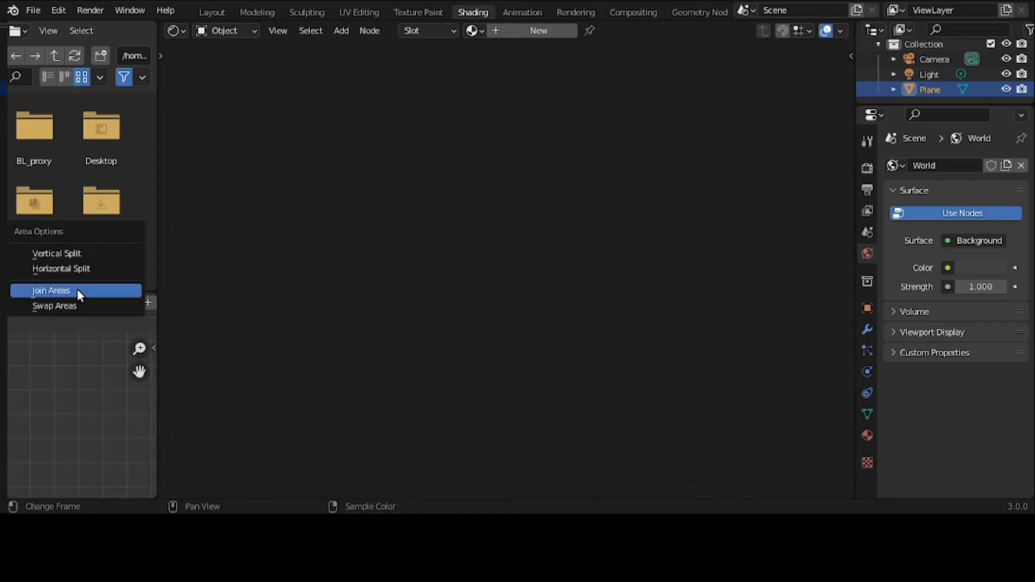
click(77, 289)
click(79, 266)
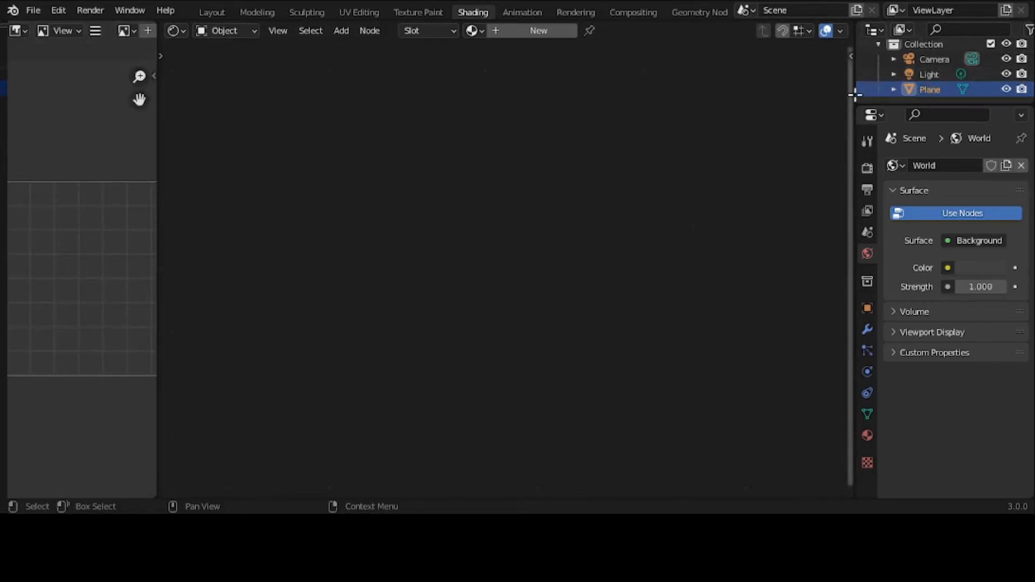
- Enlarge the outliner area in width and height and turn it into a 3D Viewport
drag(857, 87, 799, 88)
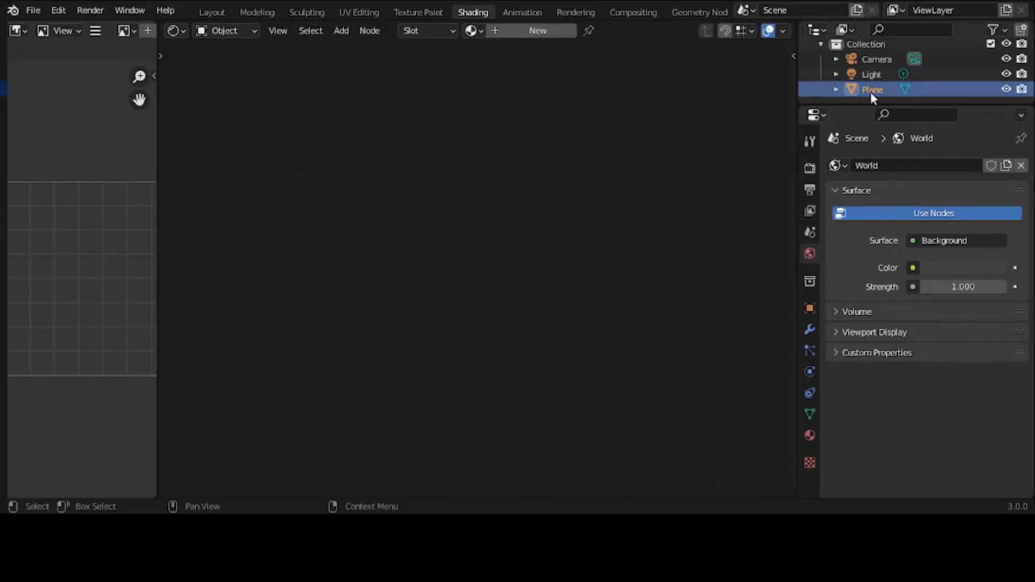
drag(873, 102, 869, 208)
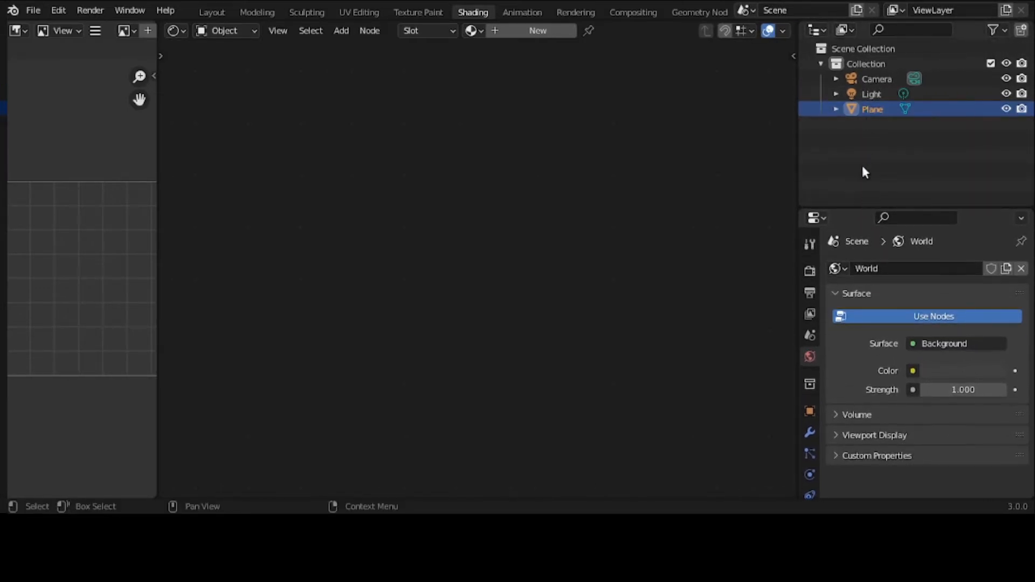
click(814, 28)
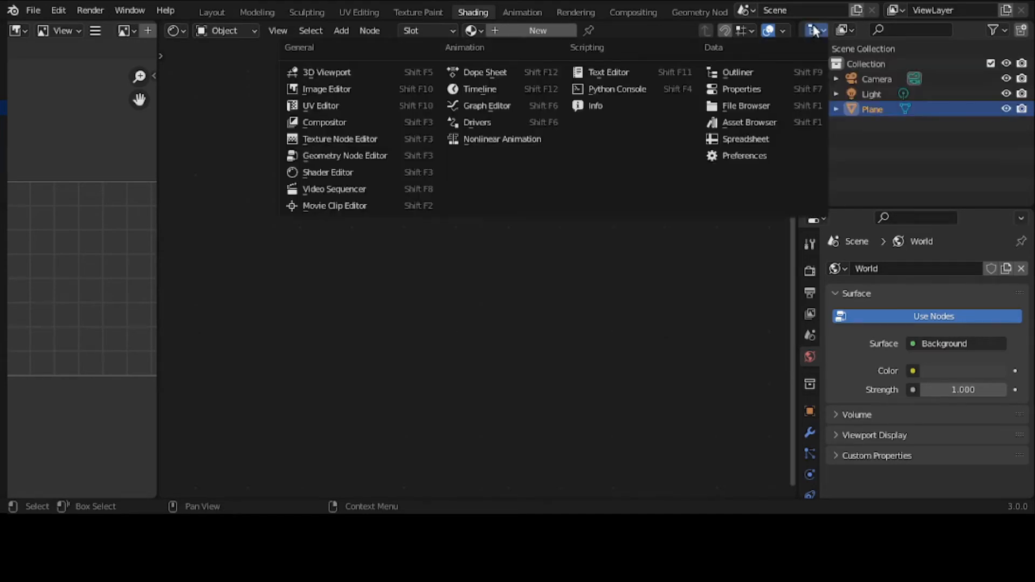
click(369, 75)
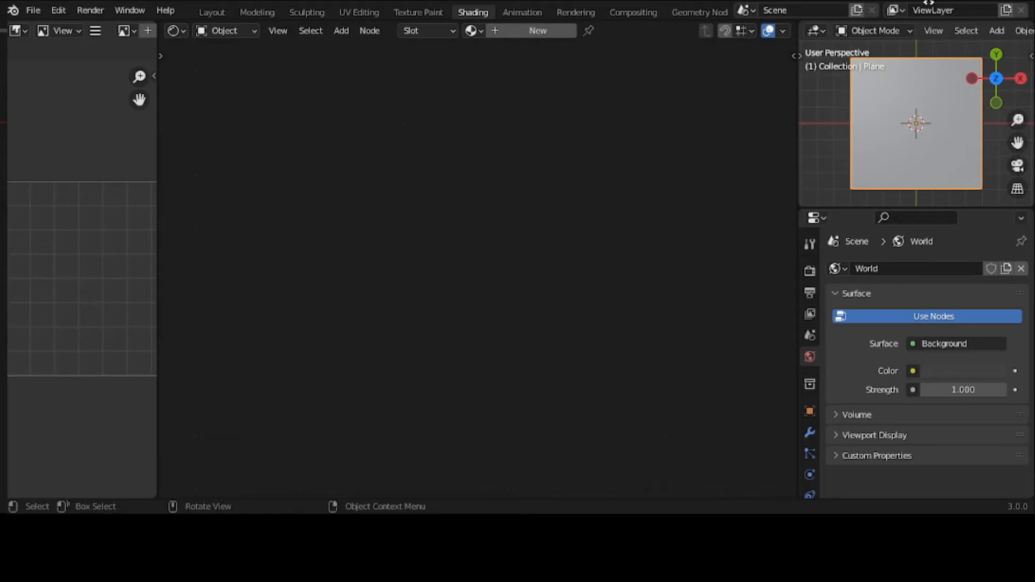
- Switch the new 3D viewport to Material Preview shading and review its viewport shading options
scroll(965, 30, down, 5)
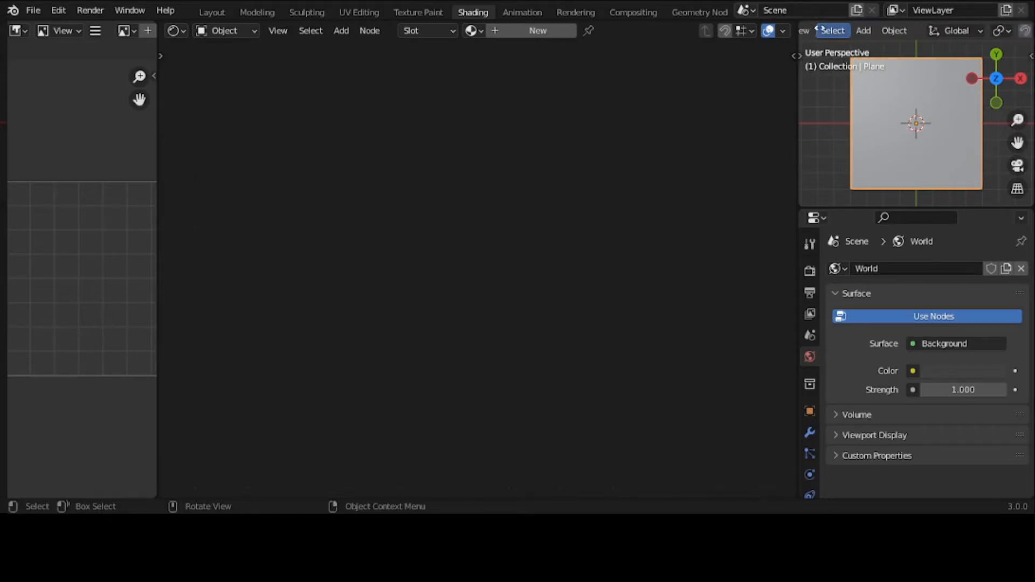
scroll(970, 30, down, 4)
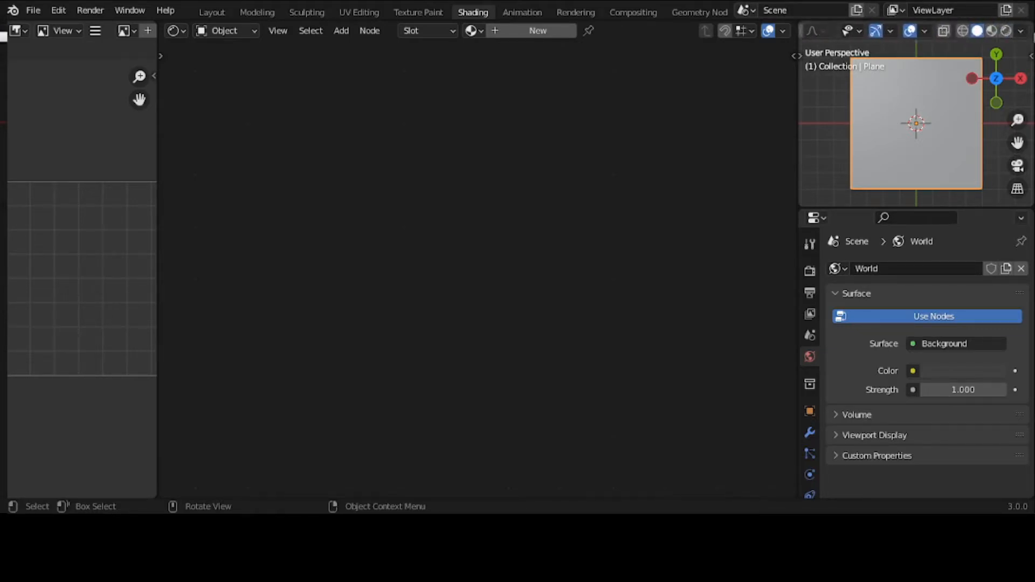
click(995, 32)
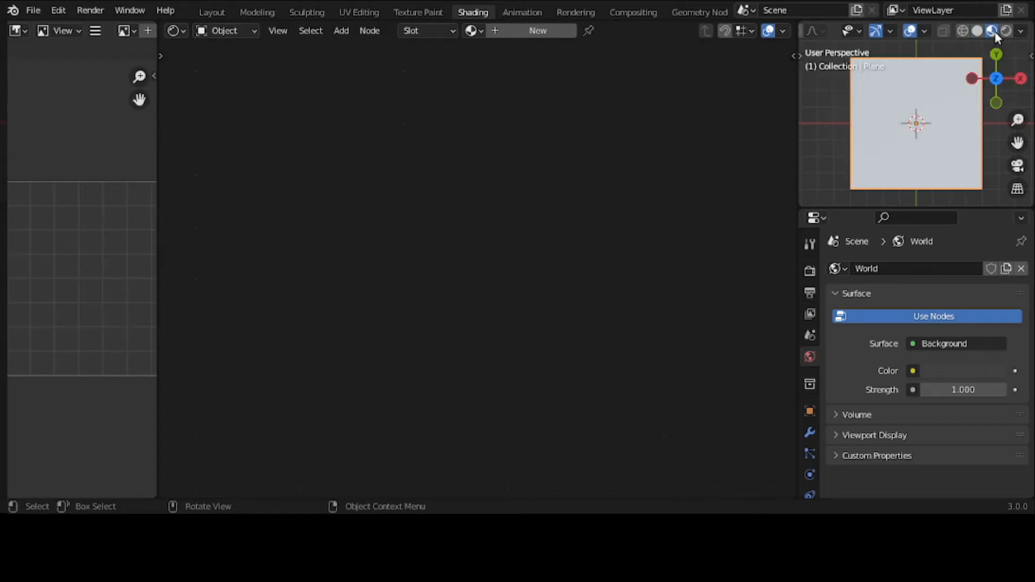
click(1021, 32)
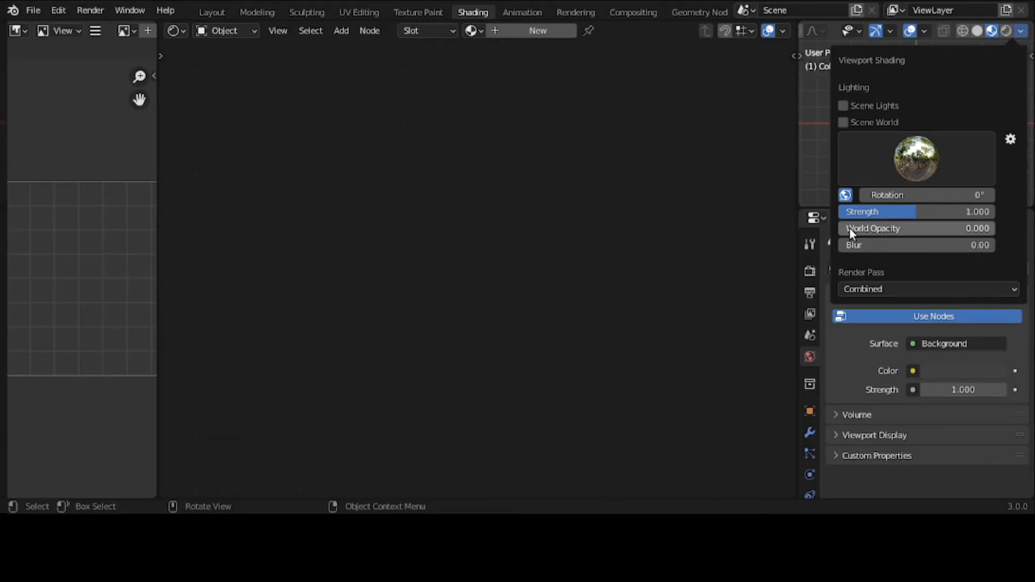
click(917, 229)
click(636, 123)
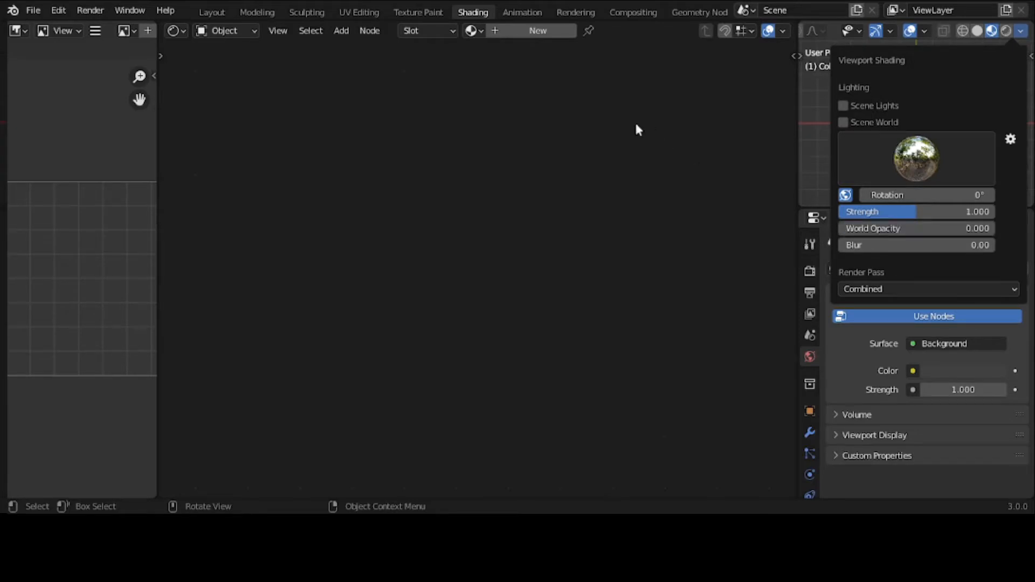
click(675, 97)
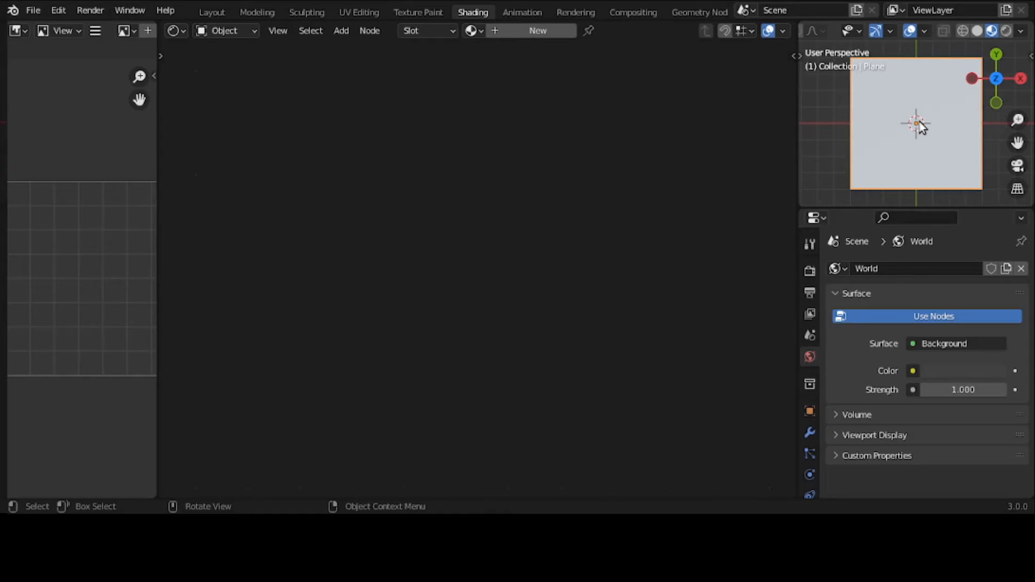
- Create a new material for the plane in the shader editor
click(522, 30)
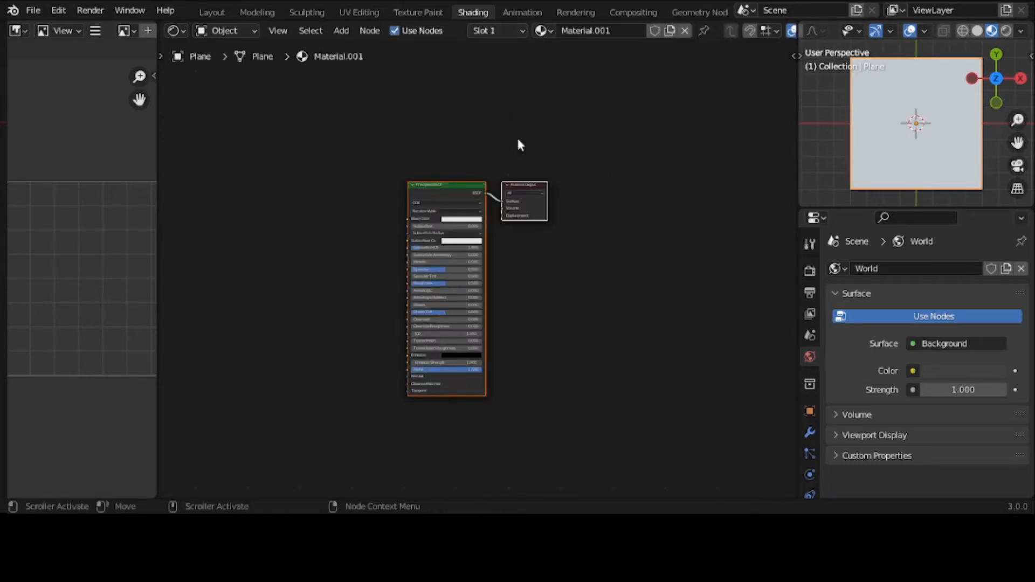
scroll(511, 295, up, 5)
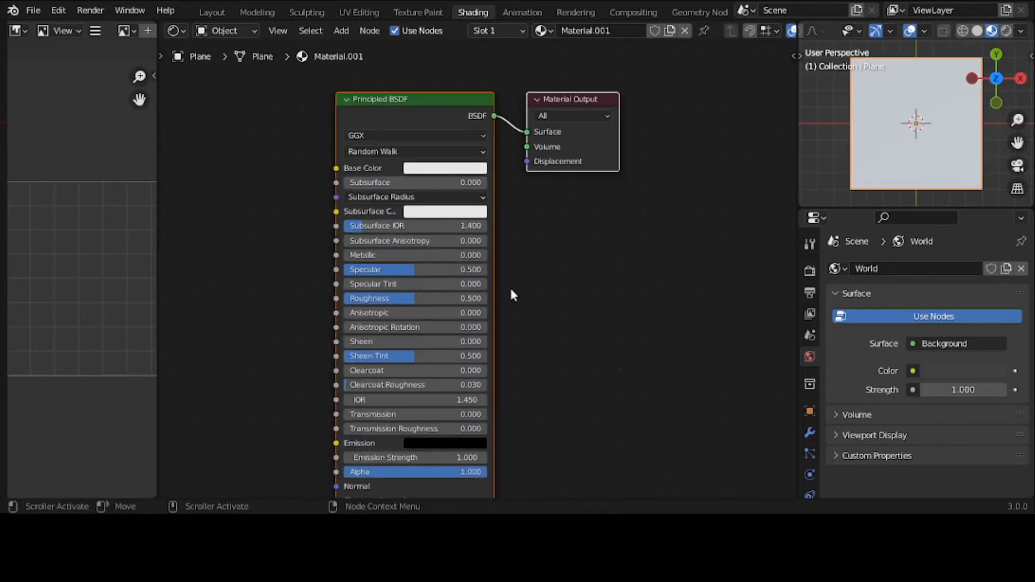
middle_drag(511, 295, 656, 286)
middle_drag(355, 249, 658, 245)
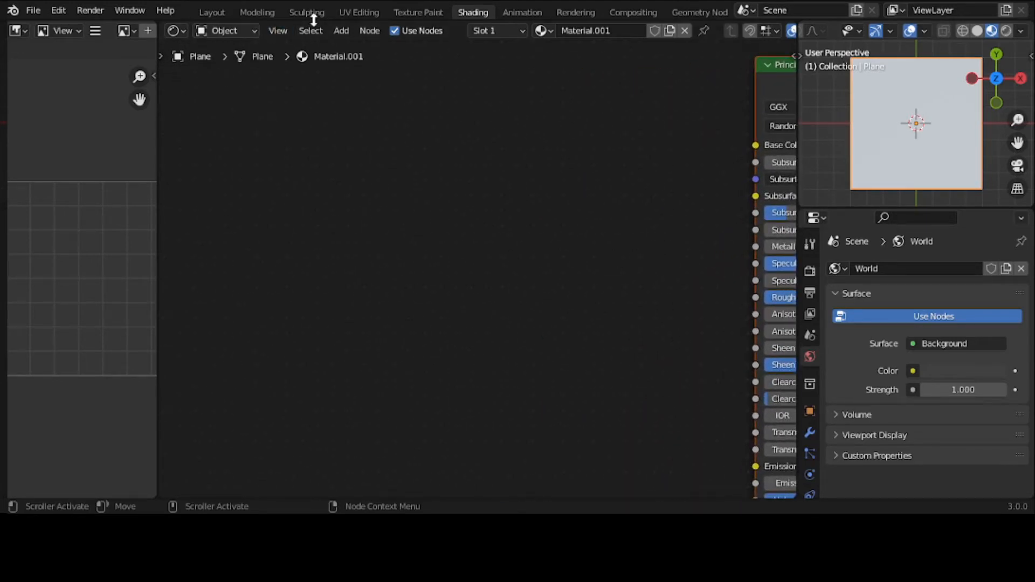
- Add a Texture Coordinate node to the left of the Principled BSDF node
click(332, 30)
mouse_move(351, 69)
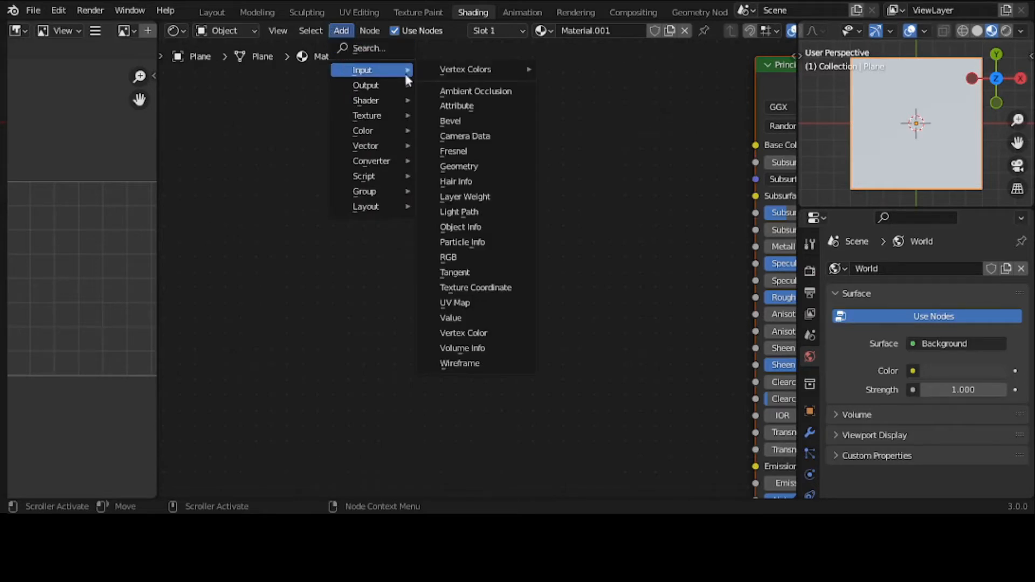
click(454, 288)
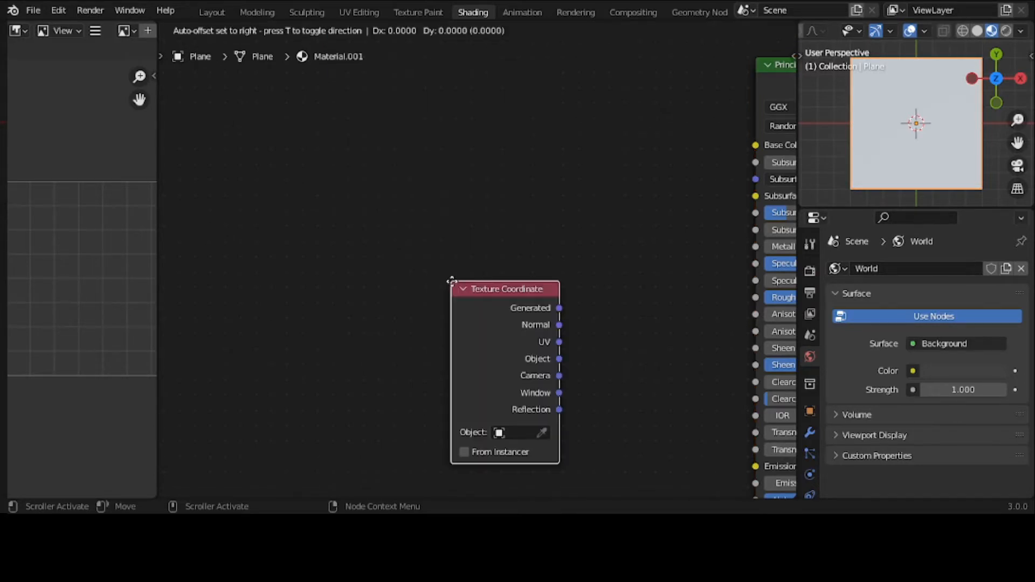
click(201, 172)
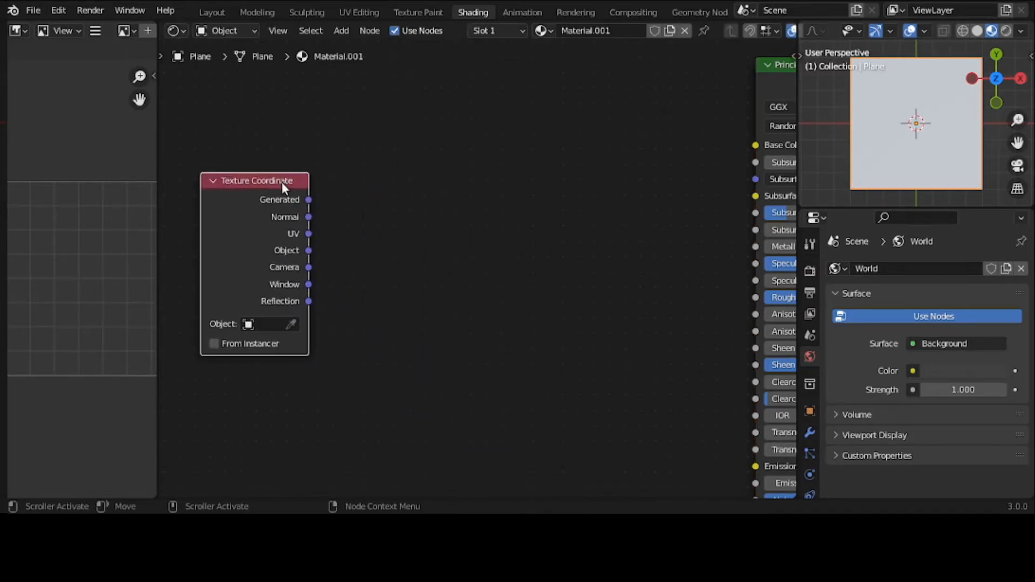
- Reposition the Texture Coordinate node further from the Principled BSDF, leaving space for more nodes between them
drag(285, 185, 173, 165)
scroll(544, 179, down, 1)
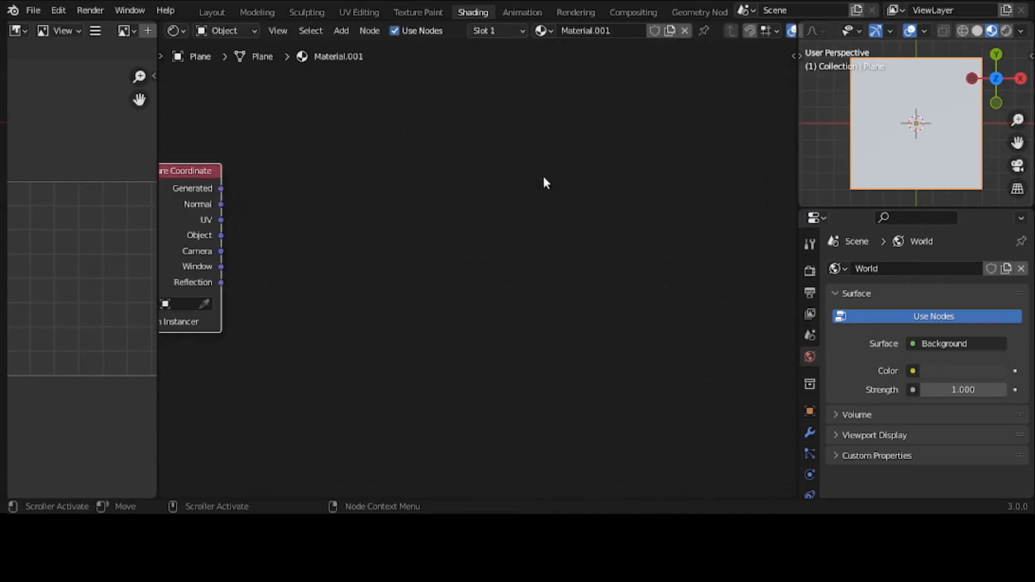
scroll(545, 182, down, 2)
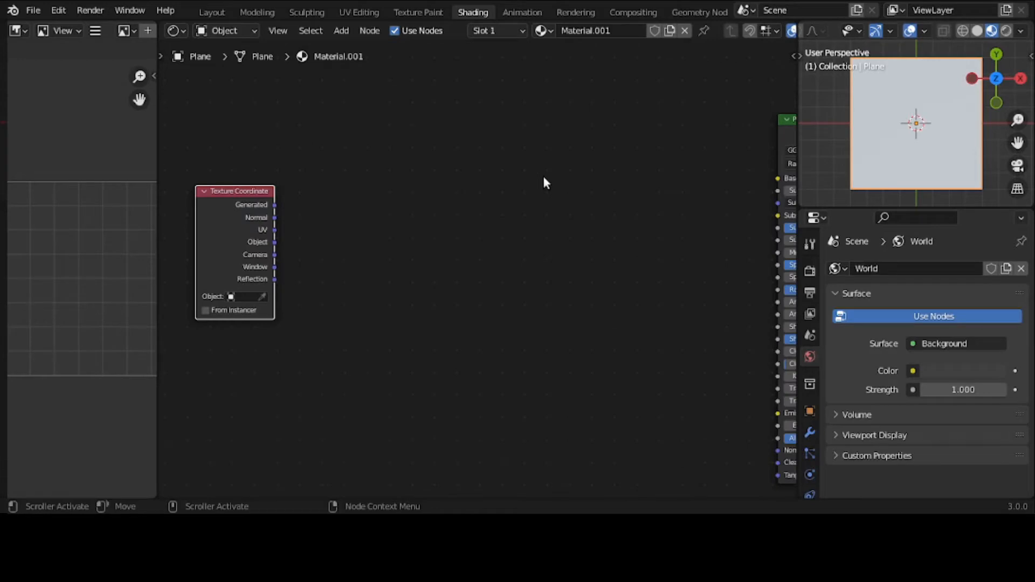
middle_drag(545, 183, 347, 156)
drag(496, 68, 820, 287)
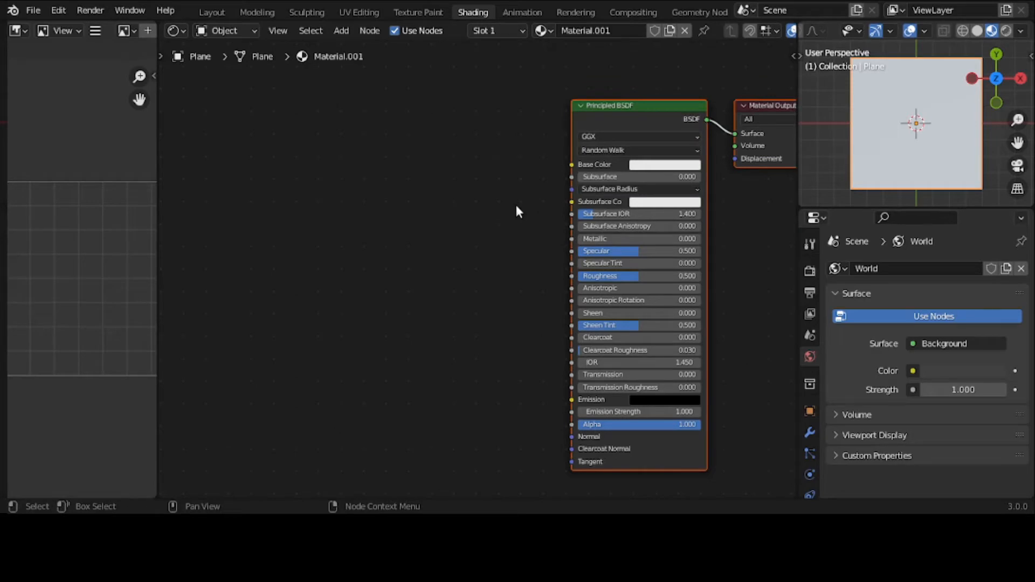
scroll(516, 208, down, 2)
middle_drag(426, 212, 456, 209)
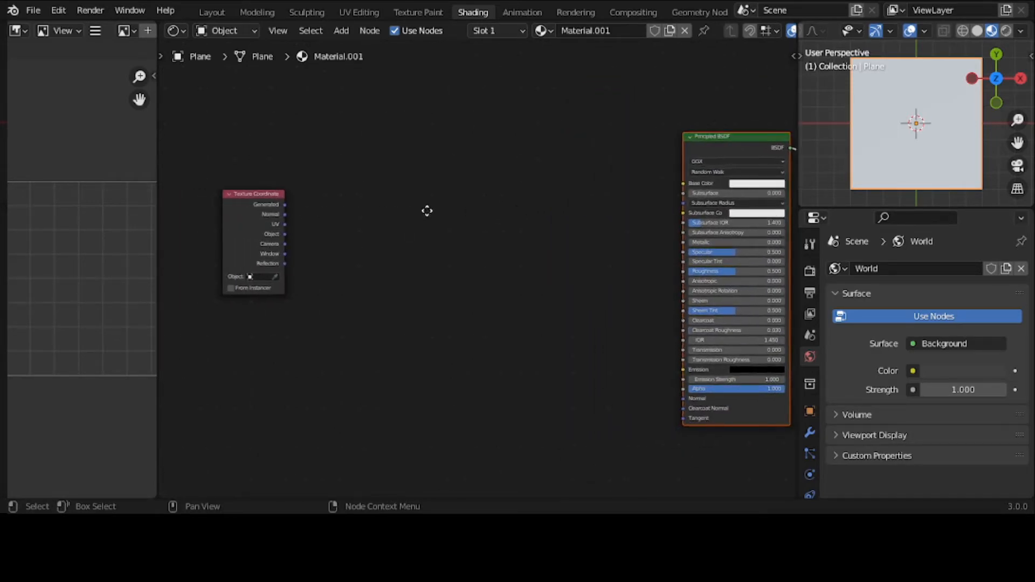
drag(240, 200, 323, 187)
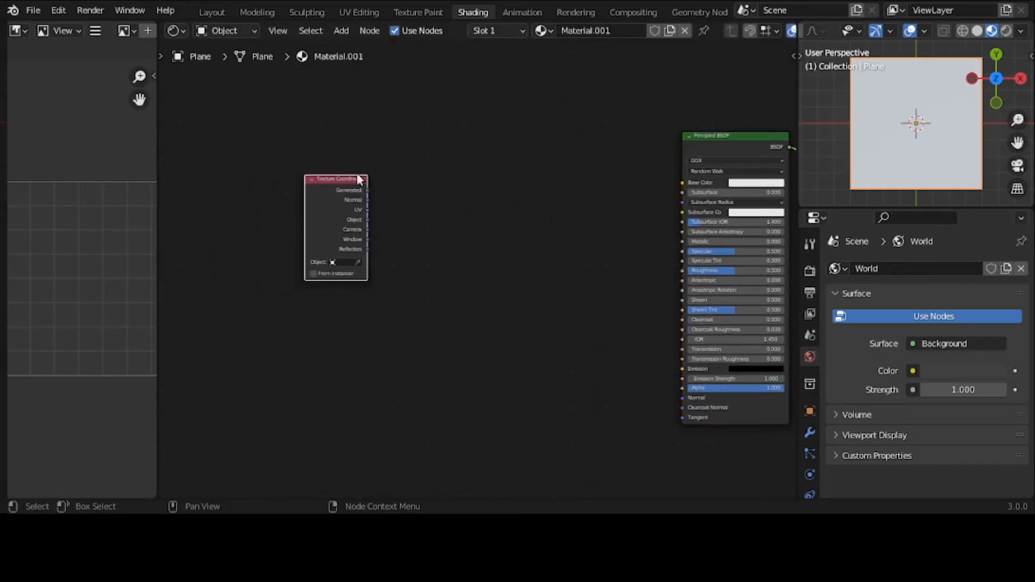
- Place the Texture Coordinate node well to the left of the Principled BSDF node, with a wide gap between them
middle_drag(612, 120, 687, 146)
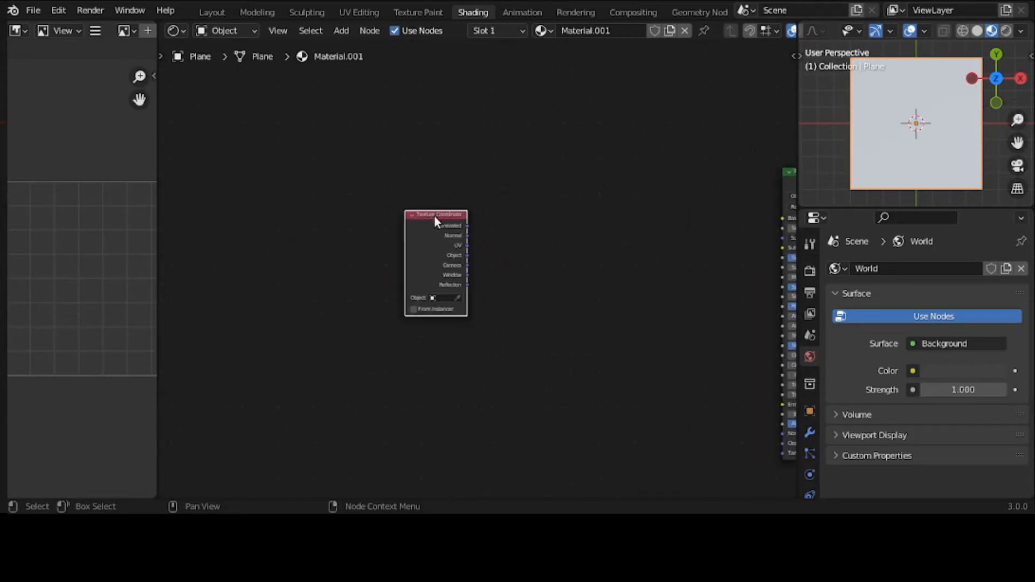
drag(434, 215, 203, 214)
scroll(441, 184, down, 4)
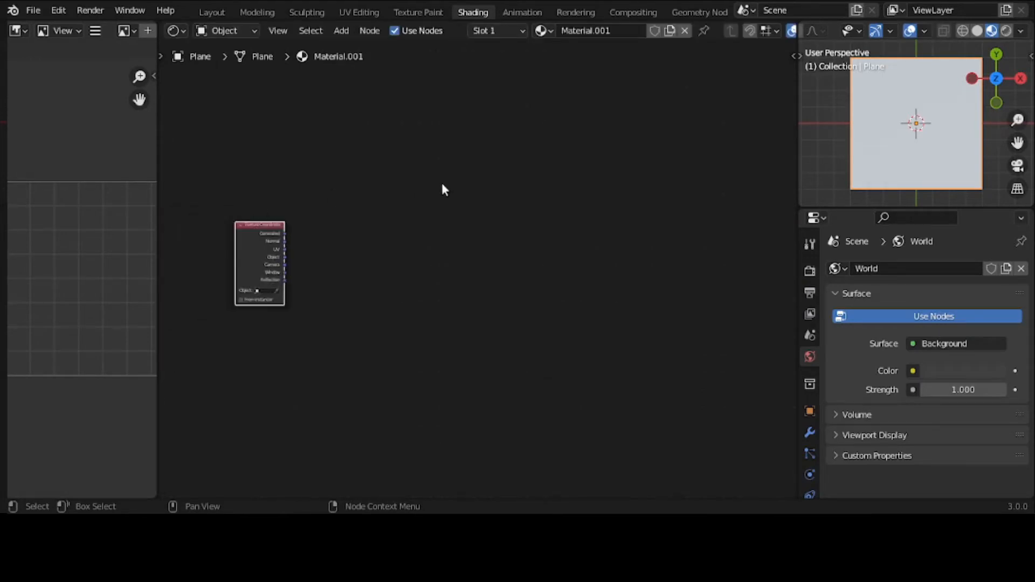
scroll(494, 185, down, 1)
middle_drag(494, 185, 422, 143)
drag(249, 203, 421, 210)
scroll(420, 211, up, 1)
middle_drag(420, 208, 314, 226)
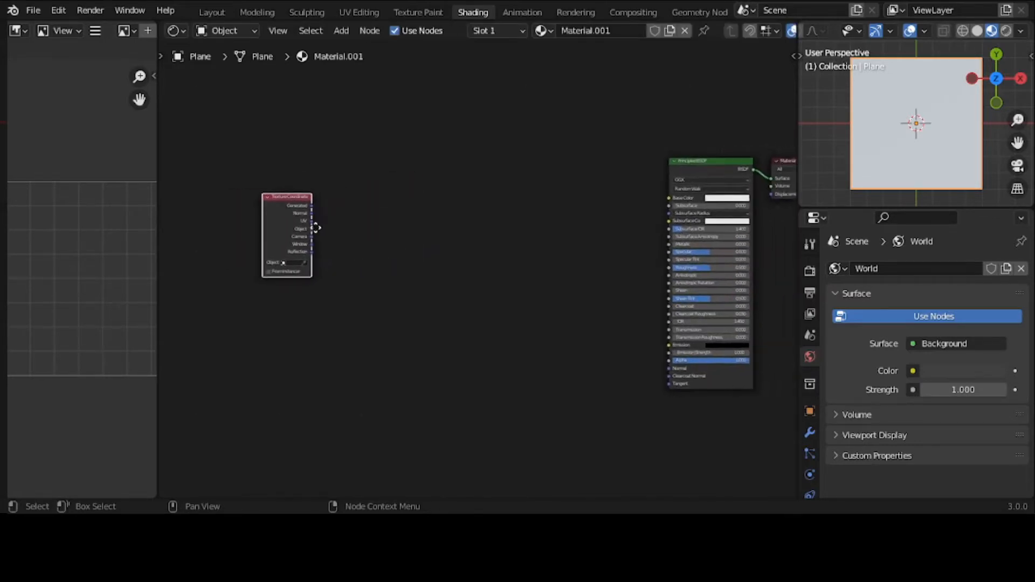
scroll(316, 222, up, 1)
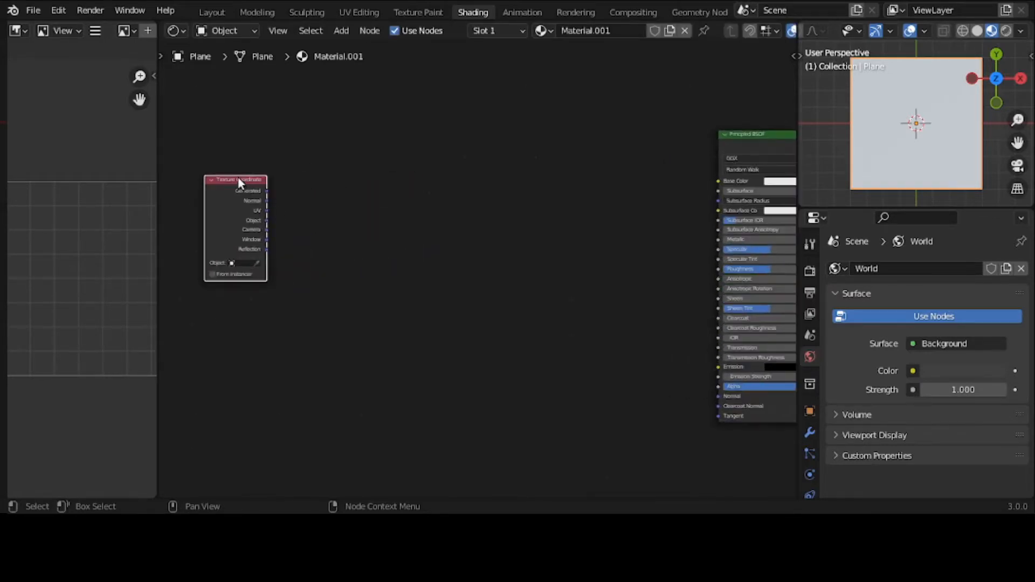
drag(238, 182, 413, 186)
scroll(342, 210, up, 1)
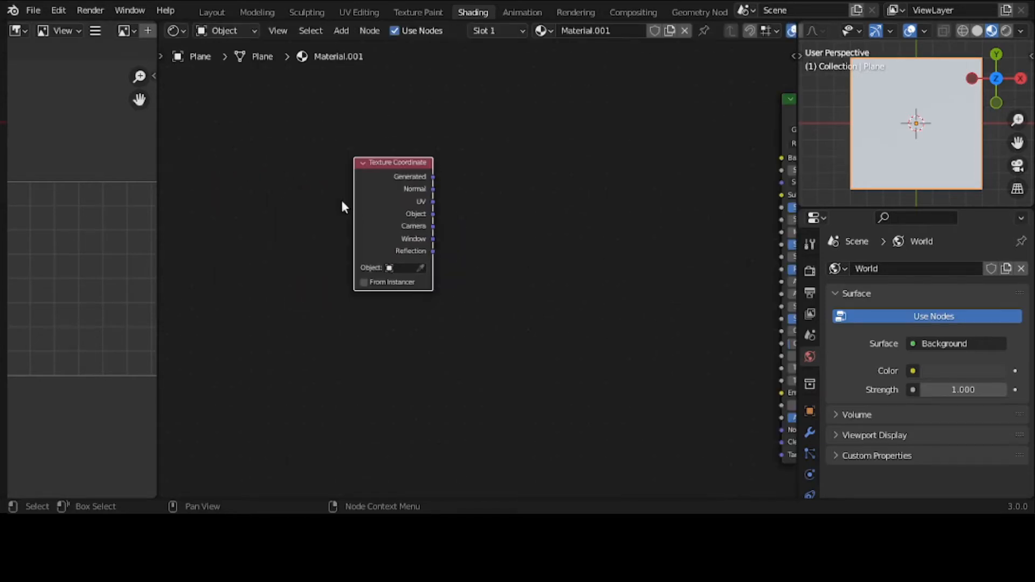
middle_drag(342, 202, 337, 249)
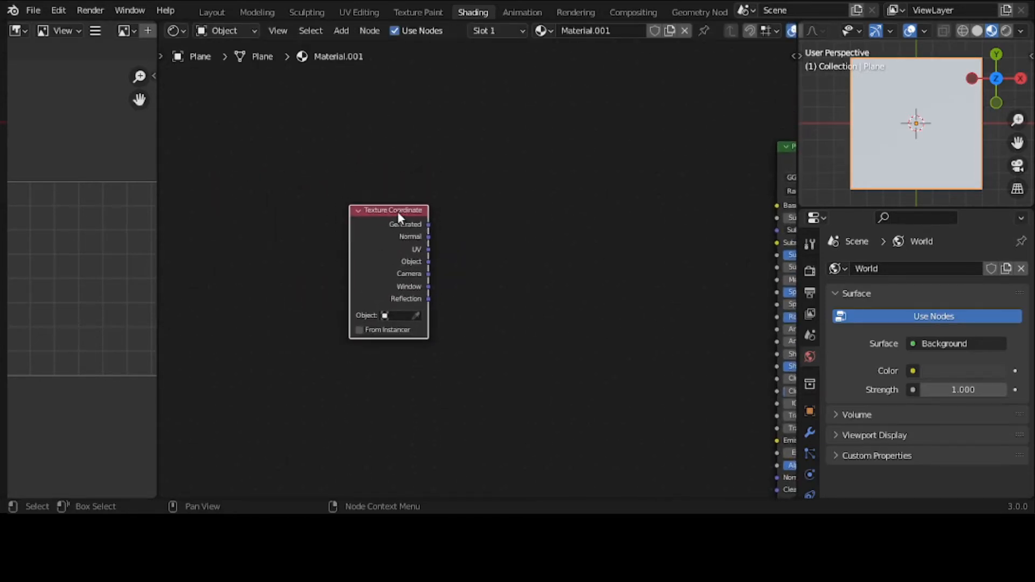
drag(394, 213, 202, 179)
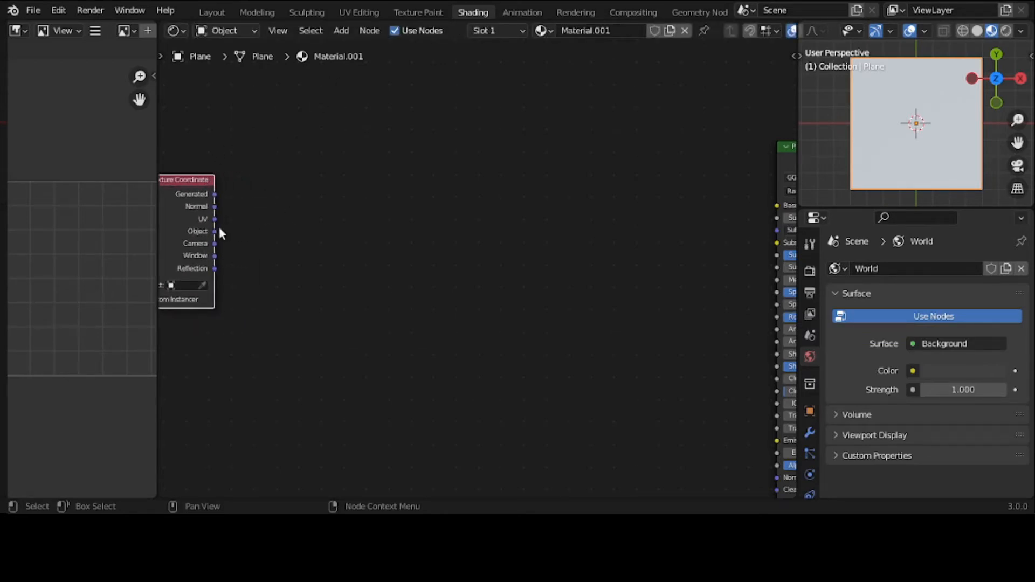
- Connect the Texture Coordinate's Object output to the Principled BSDF's Subsurface input and insert a Wave Texture node on that link
drag(215, 232, 772, 208)
drag(213, 233, 748, 218)
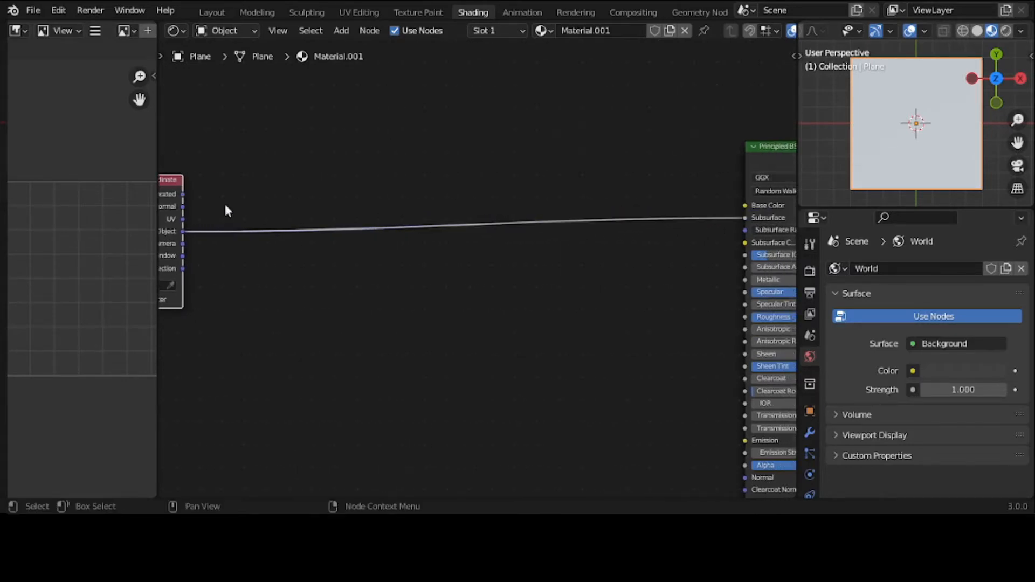
click(343, 31)
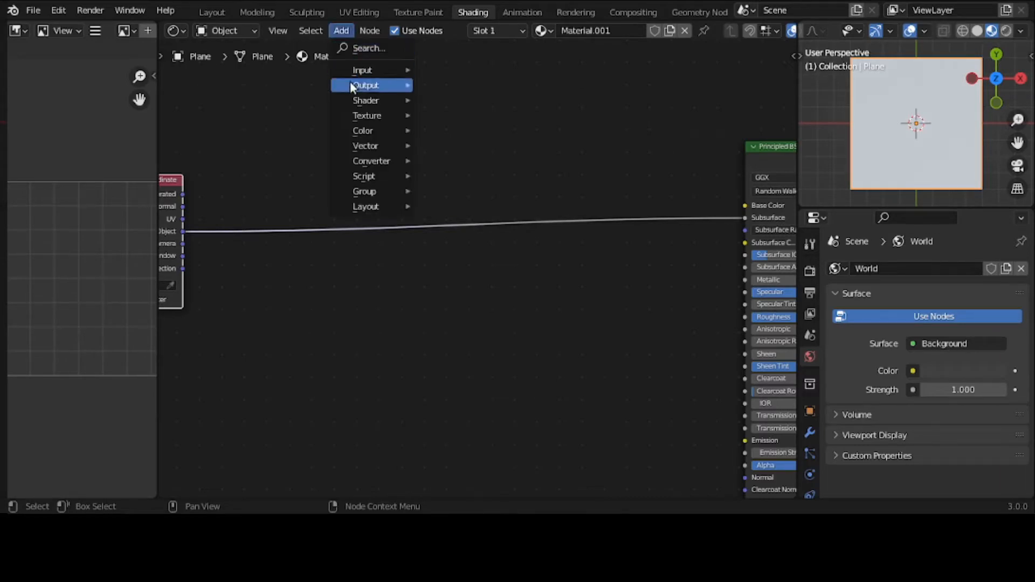
mouse_move(363, 136)
mouse_move(365, 117)
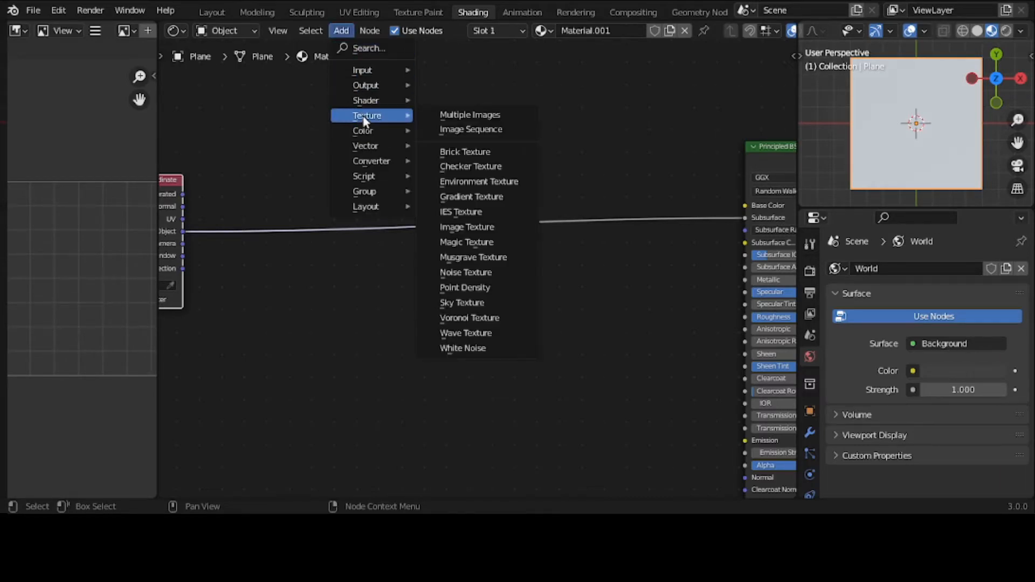
click(464, 332)
click(276, 161)
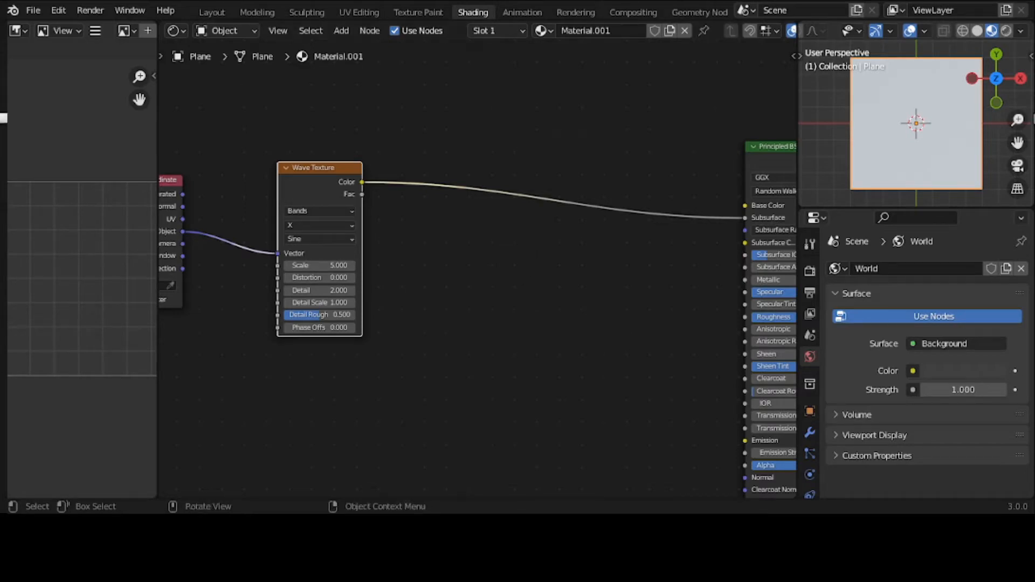
- Reroute the Wave Texture's Color output to the Principled BSDF's Base Color input and set the wave distortion to 17.4
scroll(942, 139, up, 2)
scroll(943, 139, down, 2)
key(ctrl+space)
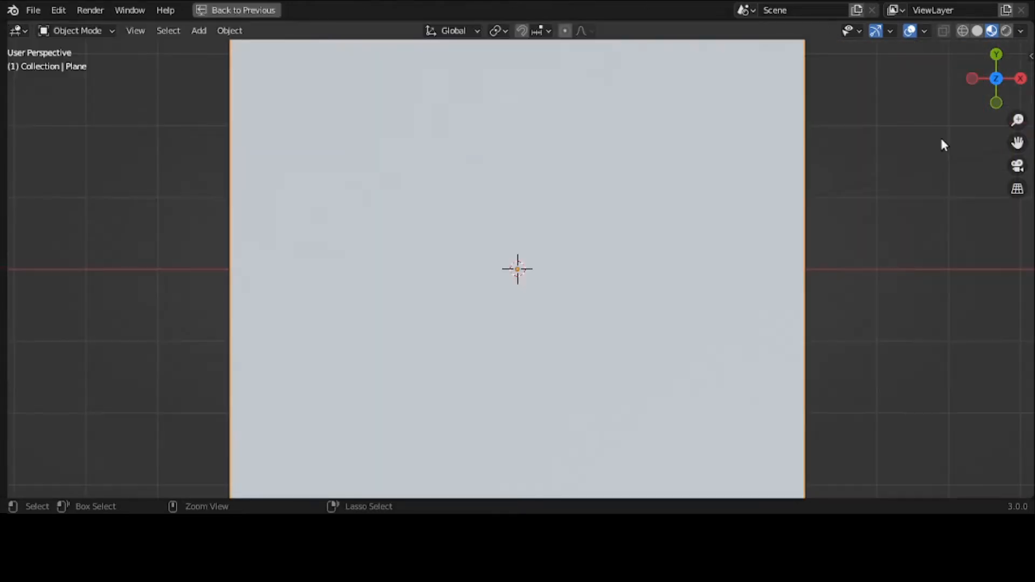
key(ctrl+space)
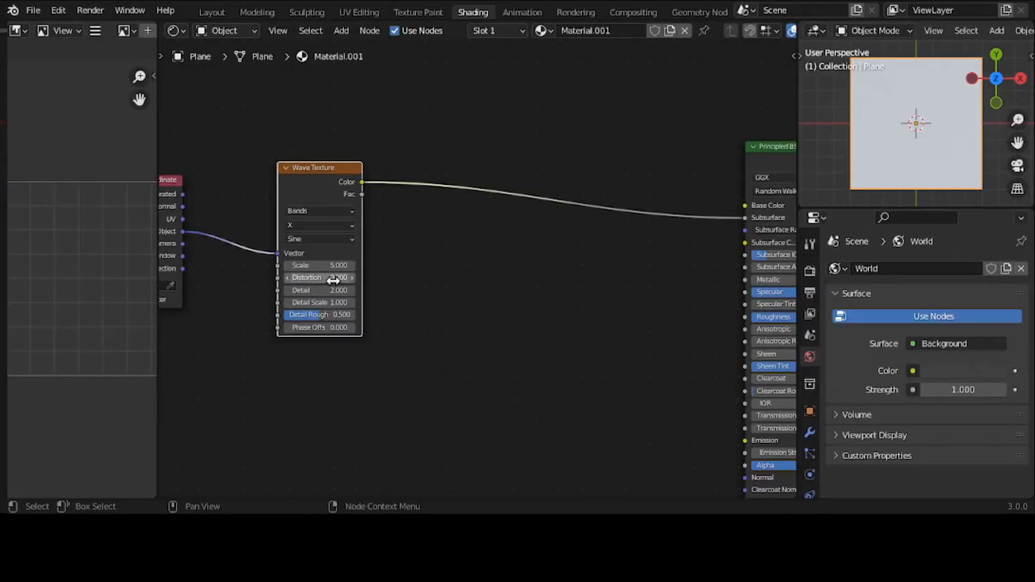
mouse_move(333, 279)
mouse_down()
mouse_move(316, 279)
mouse_move(335, 278)
mouse_up()
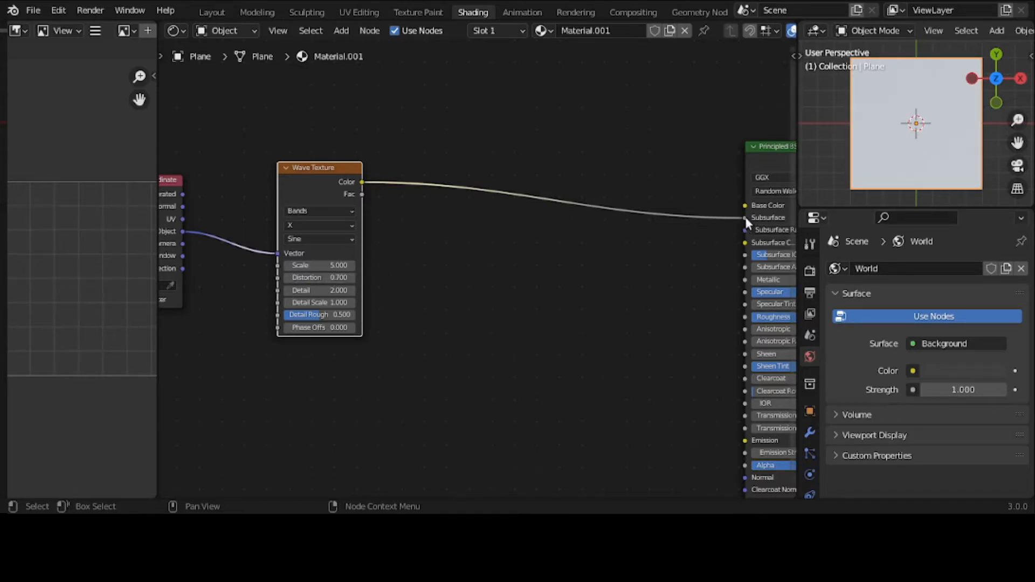
drag(745, 216, 745, 206)
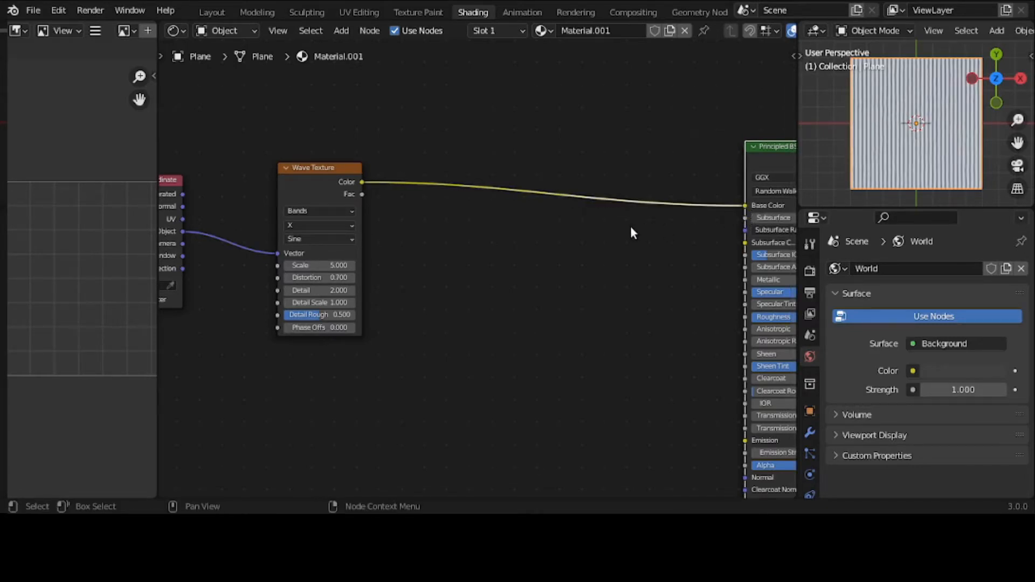
scroll(916, 124, up, 5)
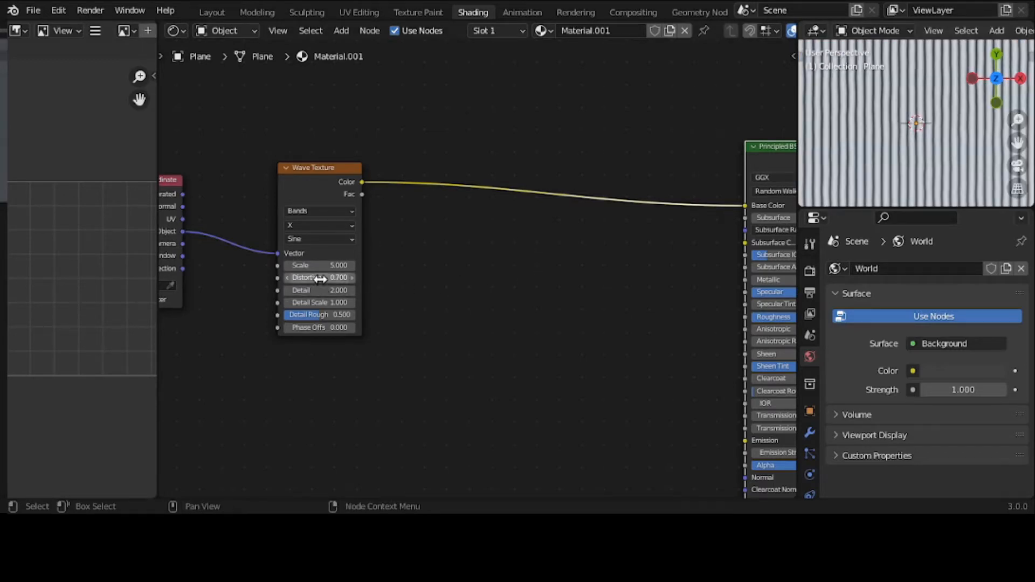
drag(320, 277, 395, 277)
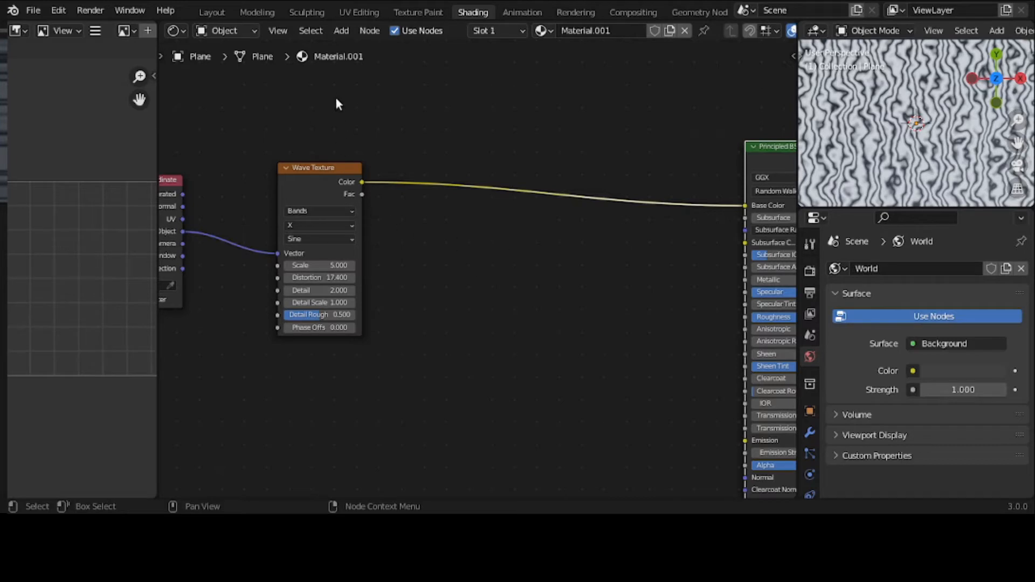
- Insert a Map Range node on the link between the Wave Texture and the Principled BSDF
click(339, 32)
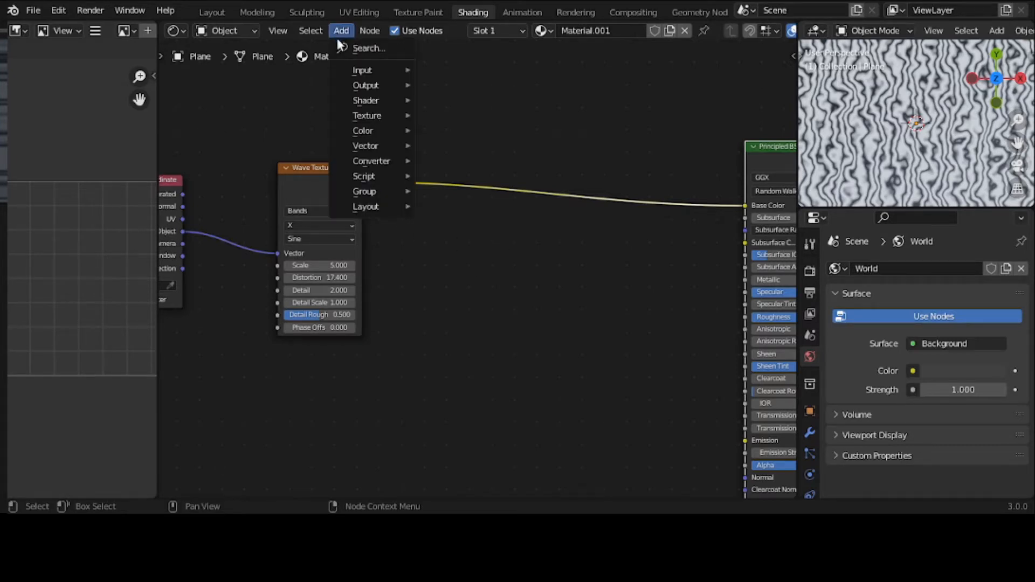
mouse_move(372, 168)
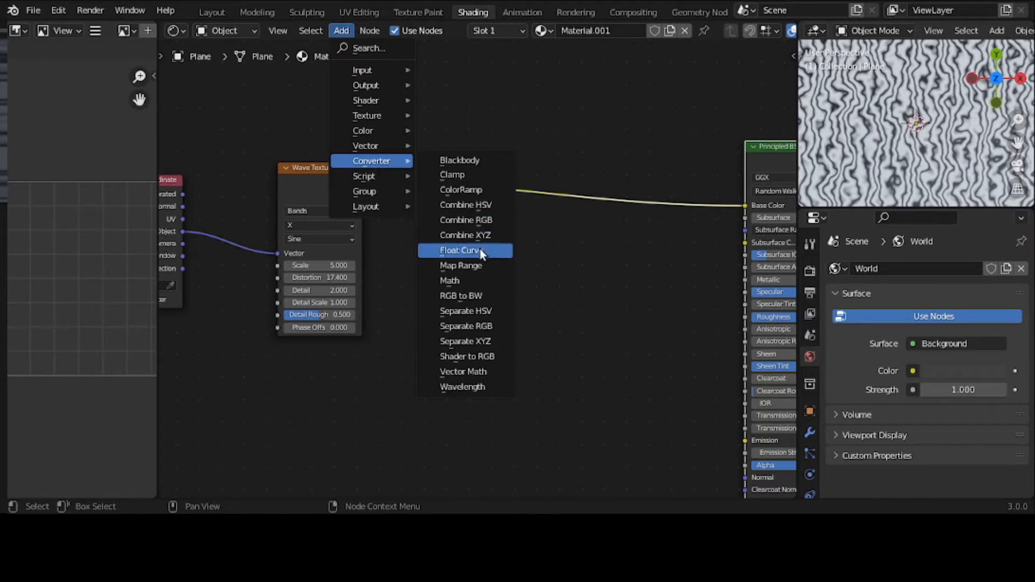
click(463, 265)
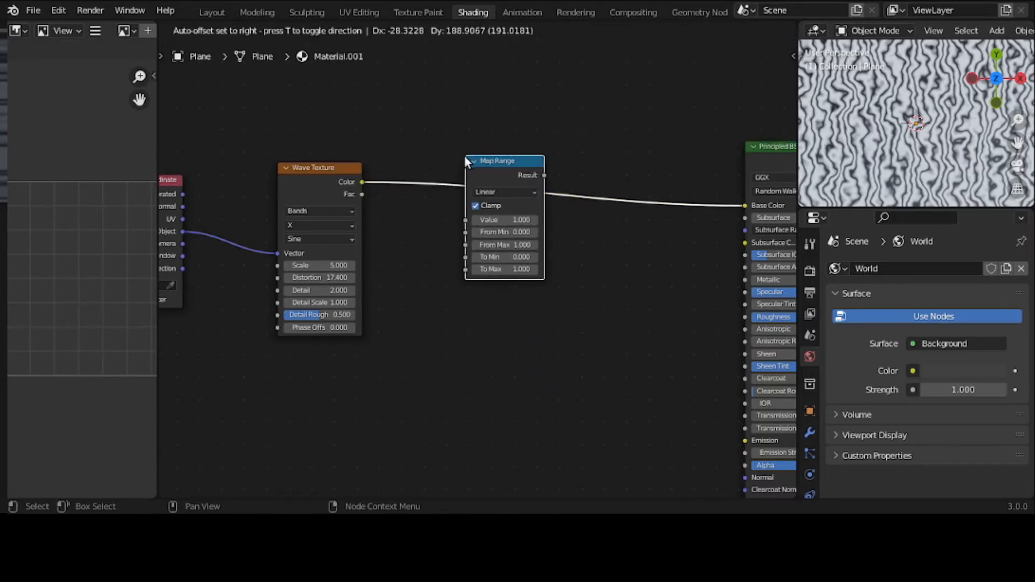
click(461, 155)
middle_drag(445, 157, 359, 172)
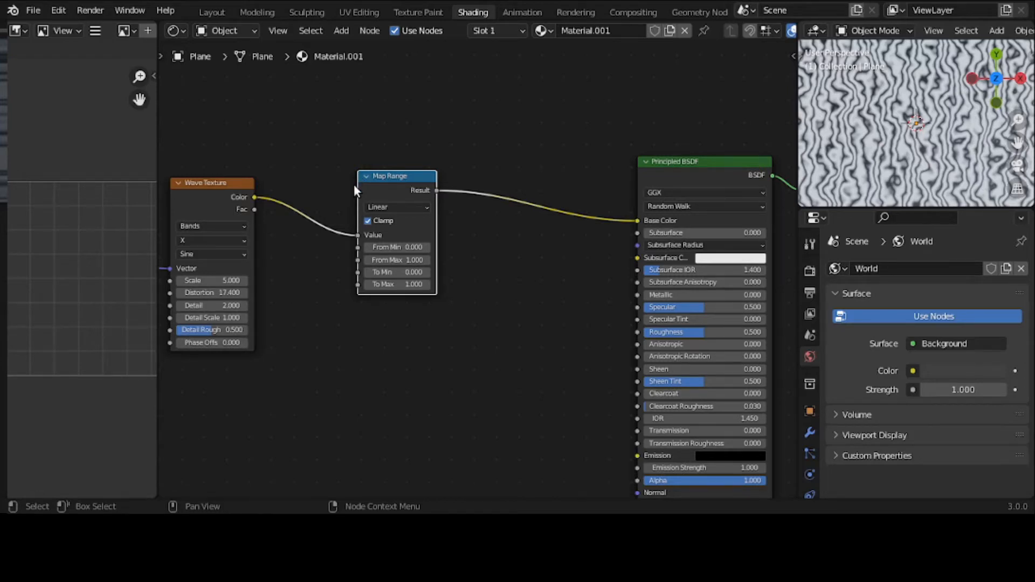
- Reposition the Map Range node closer to the Principled BSDF, leaving a clear gap between the two nodes
scroll(354, 184, up, 3)
scroll(354, 183, up, 2)
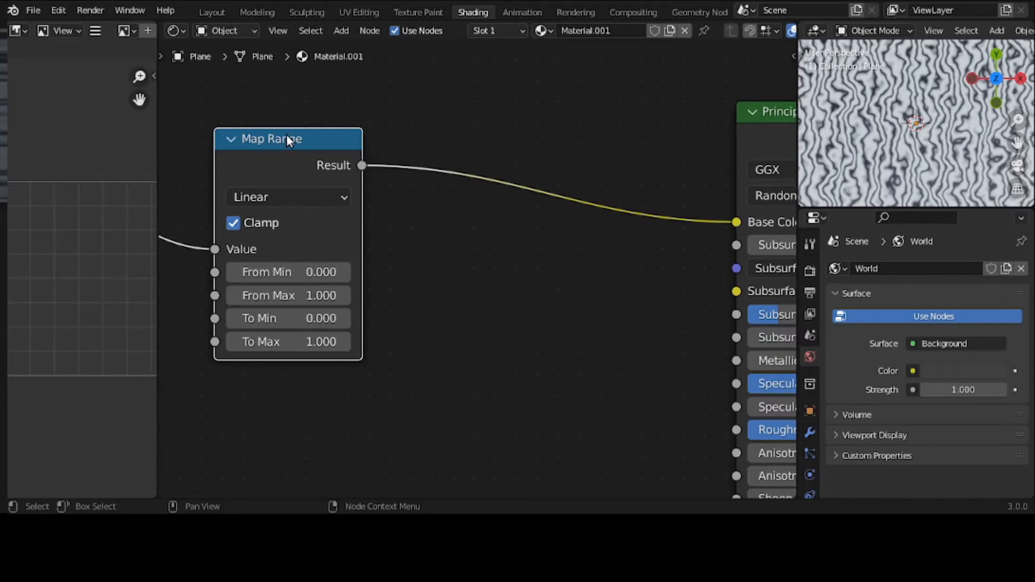
drag(283, 139, 428, 152)
scroll(428, 153, up, 1)
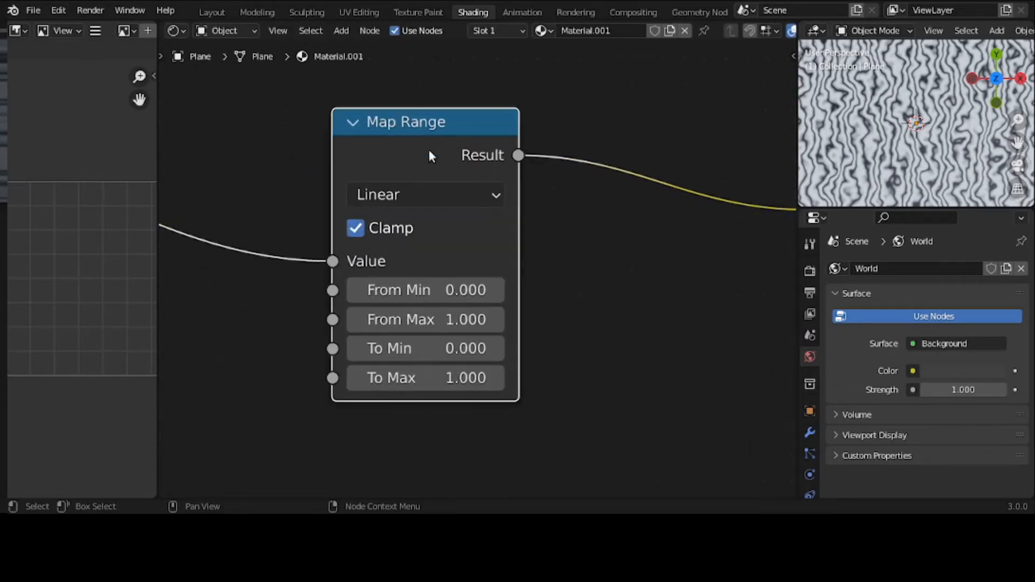
middle_drag(429, 153, 377, 178)
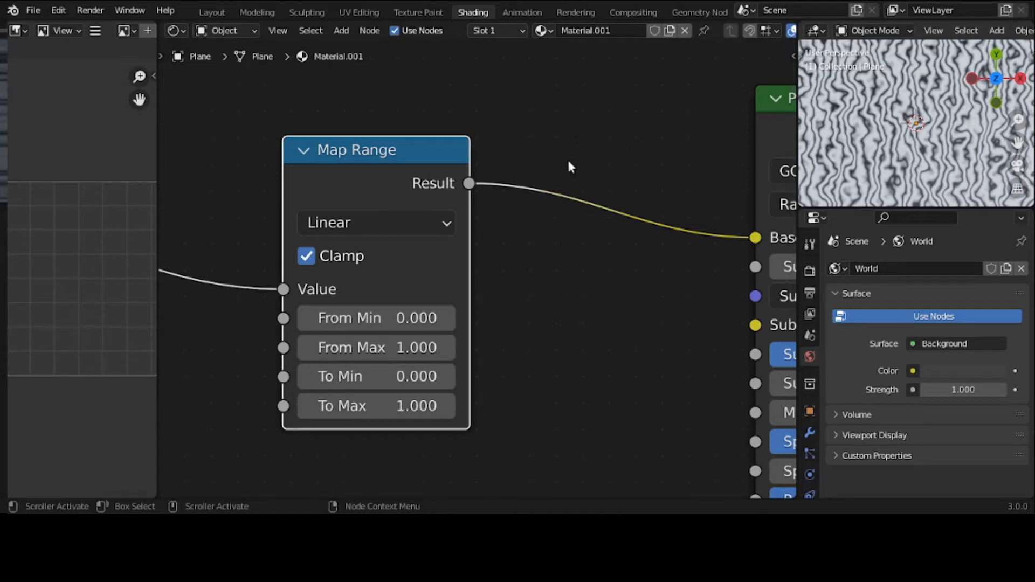
drag(401, 148, 336, 123)
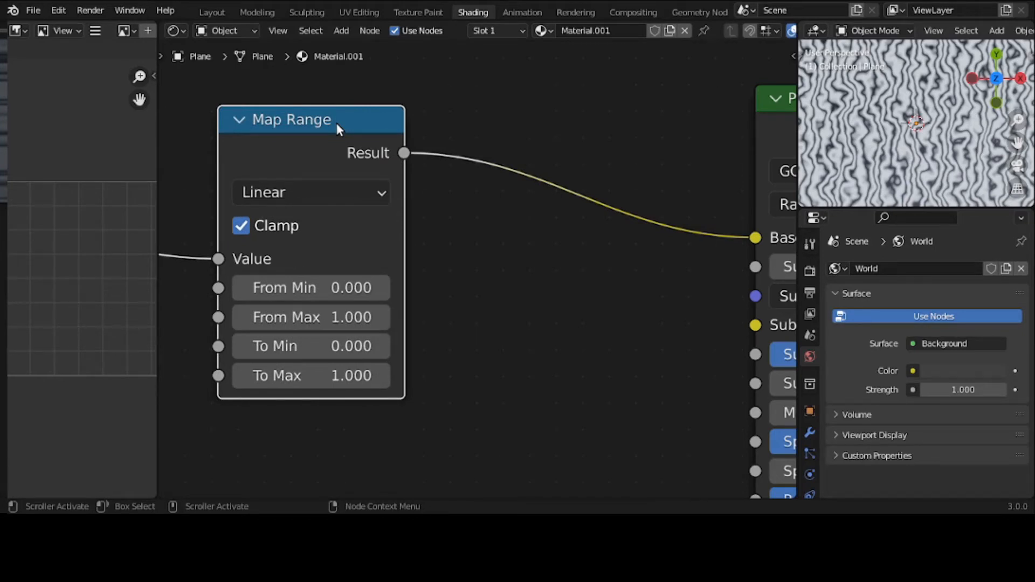
- Join the image editor area into the shader editor and widen the 3D viewport and properties areas
right_click(156, 234)
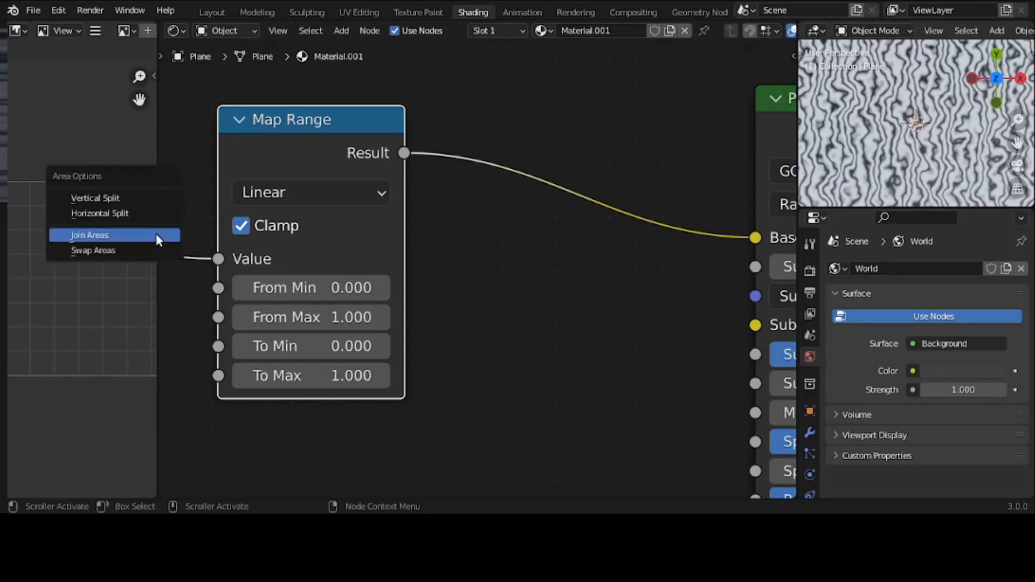
click(157, 234)
click(111, 238)
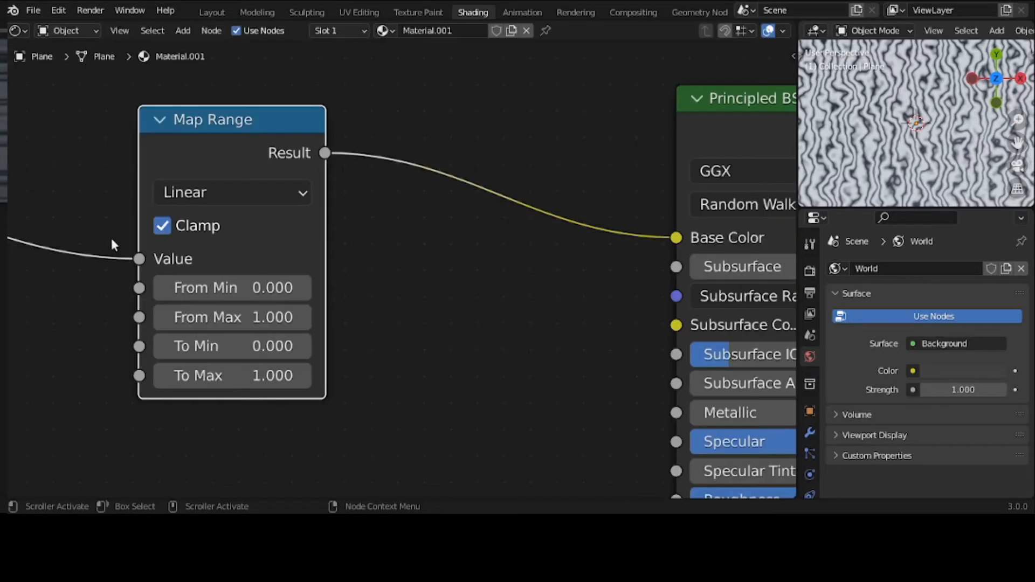
middle_drag(99, 164, 83, 190)
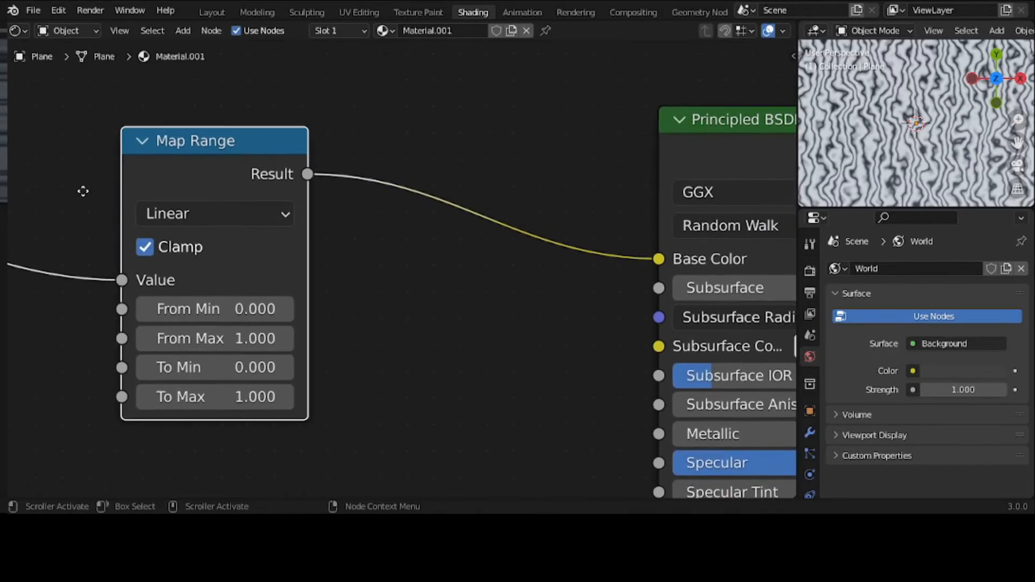
scroll(103, 188, up, 1)
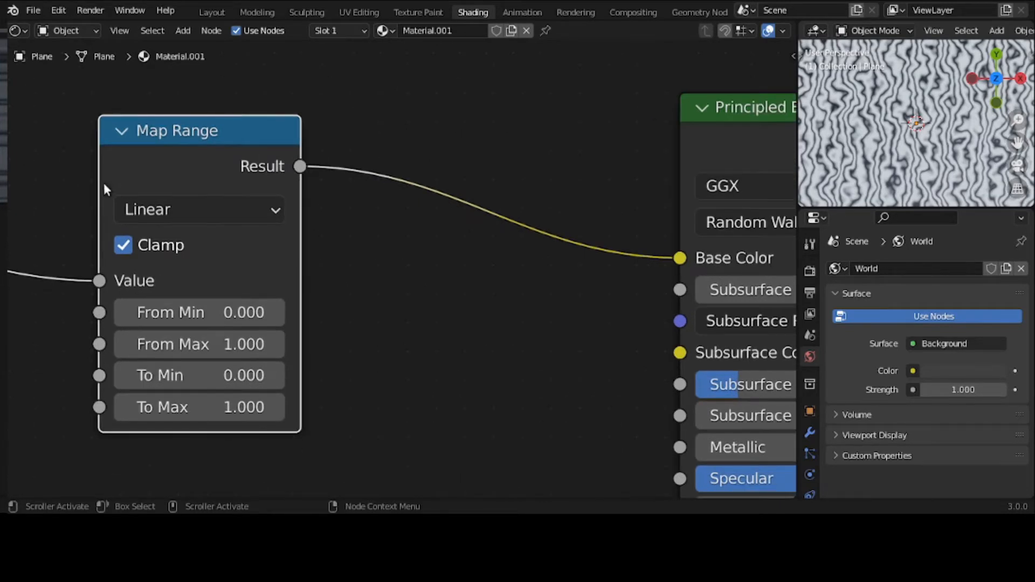
scroll(106, 190, up, 1)
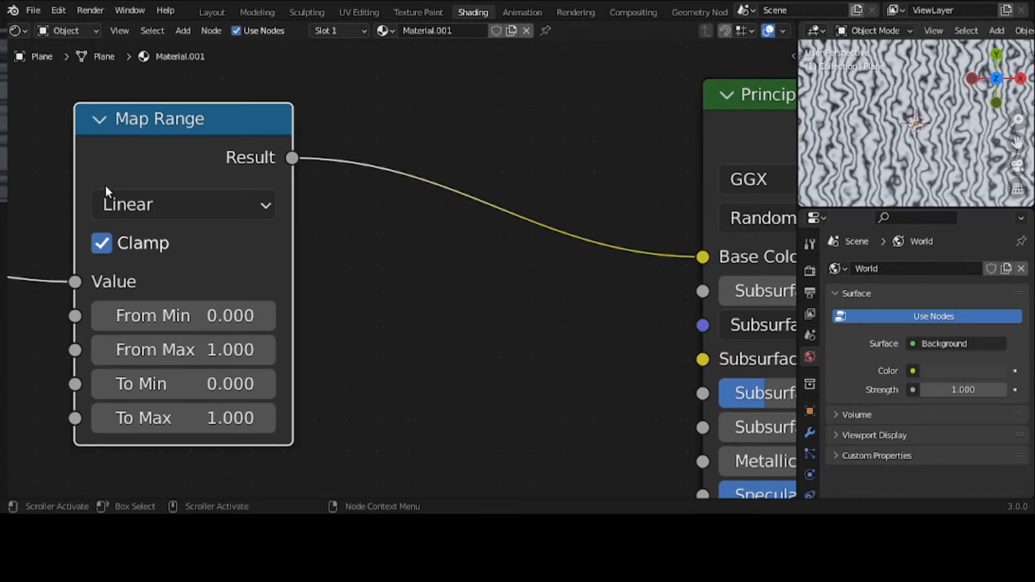
scroll(105, 186, up, 1)
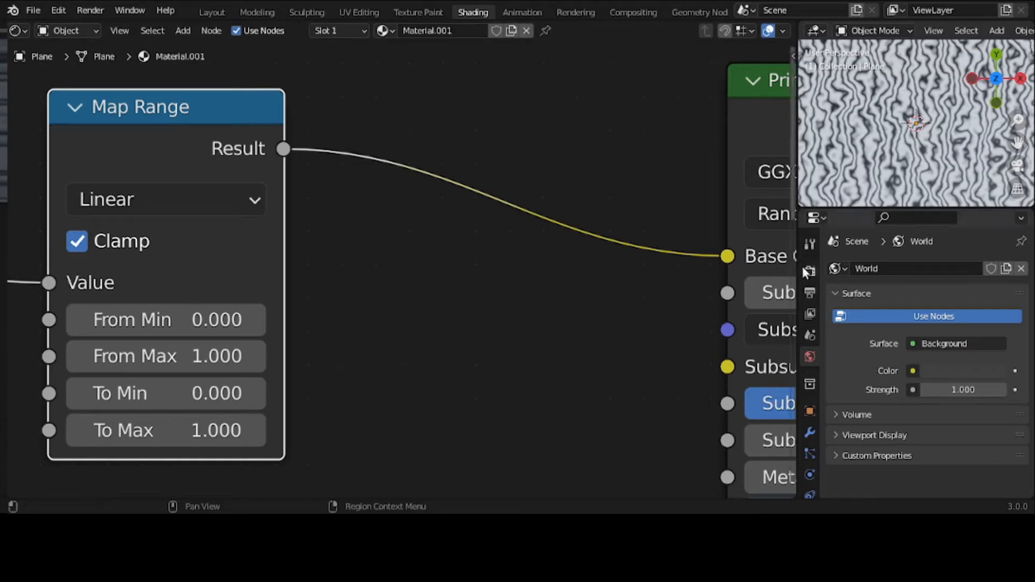
drag(800, 267, 744, 280)
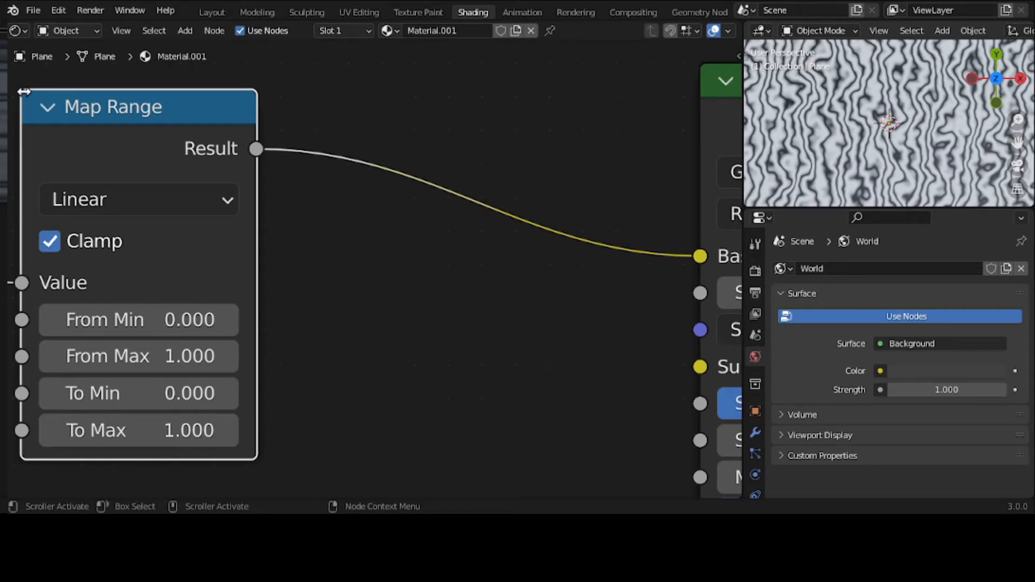
- Activate the Annotate tool, make a short test stroke beside the Map Range node, and set yellow colour, 30 px radius and 0.656 factor
drag(24, 92, 34, 95)
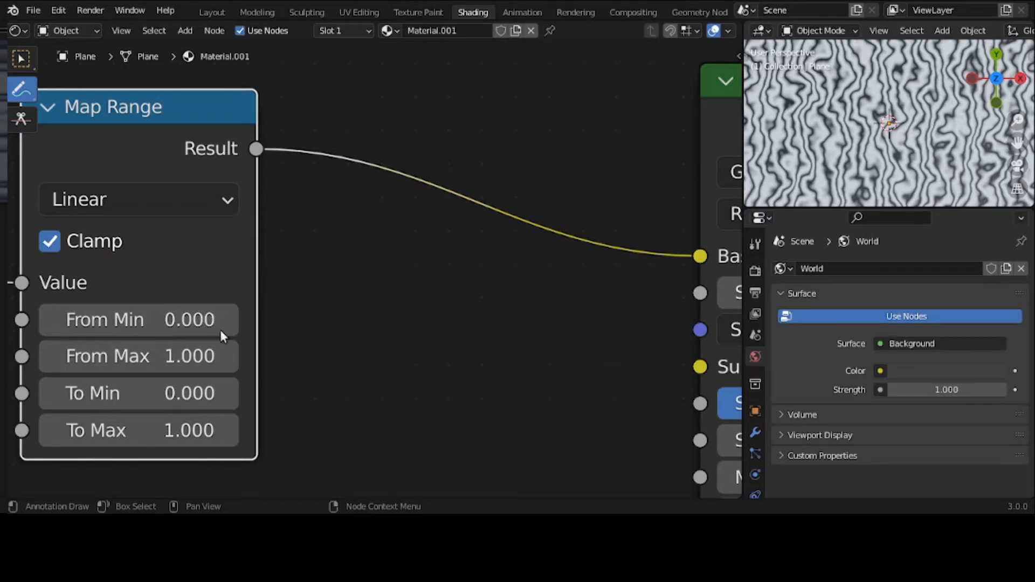
drag(291, 303, 290, 326)
key(n)
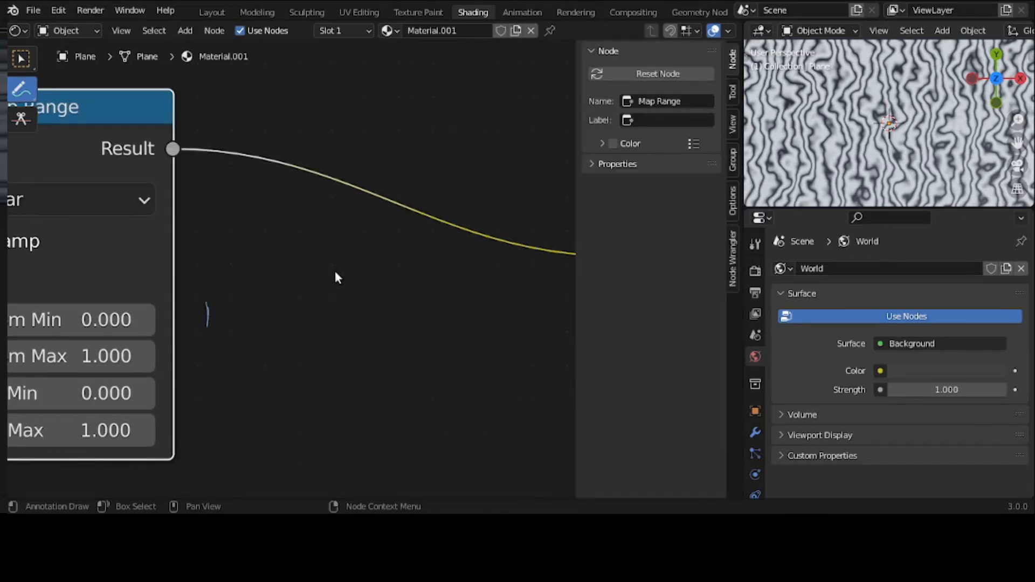
click(731, 127)
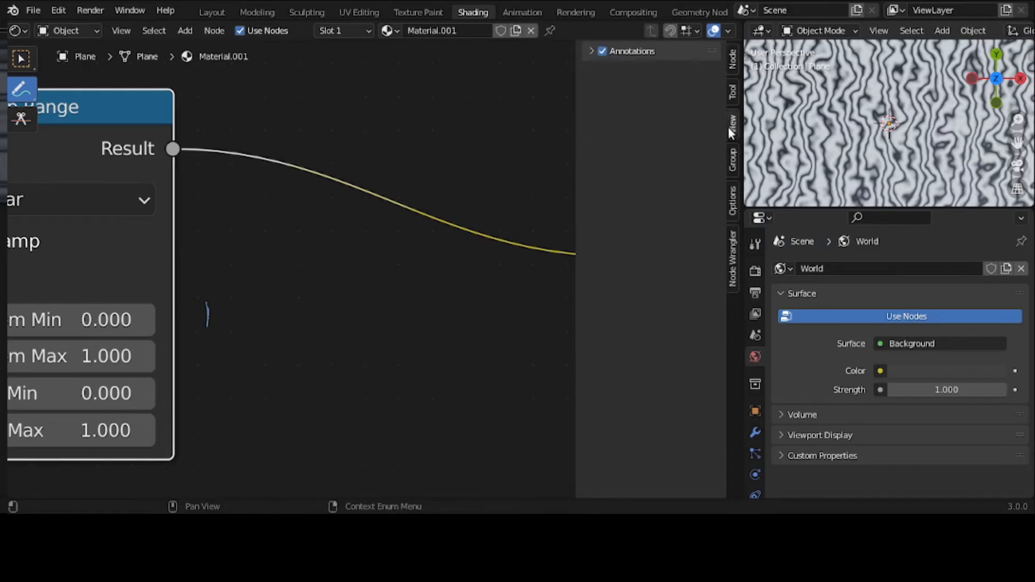
click(733, 95)
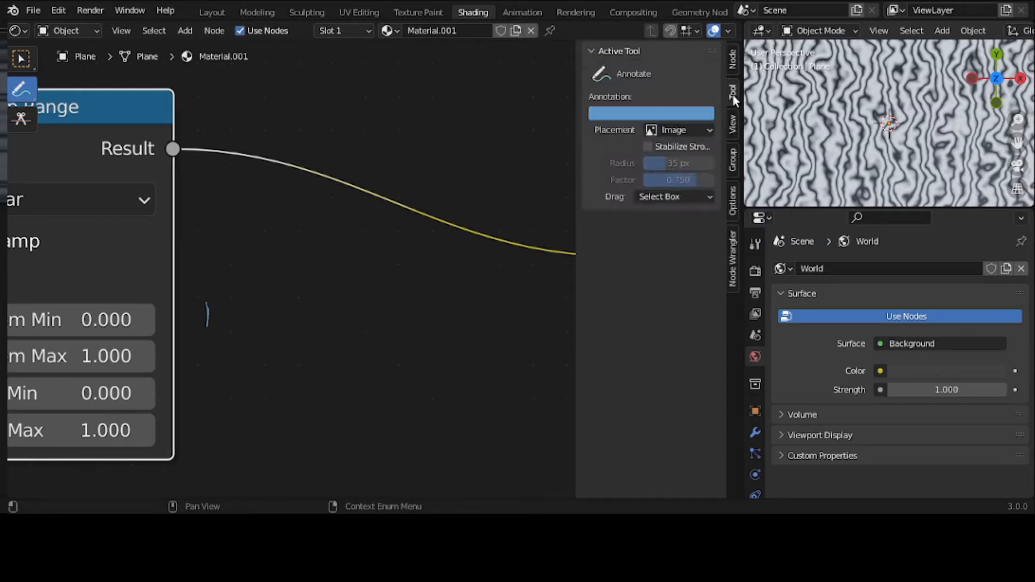
click(658, 114)
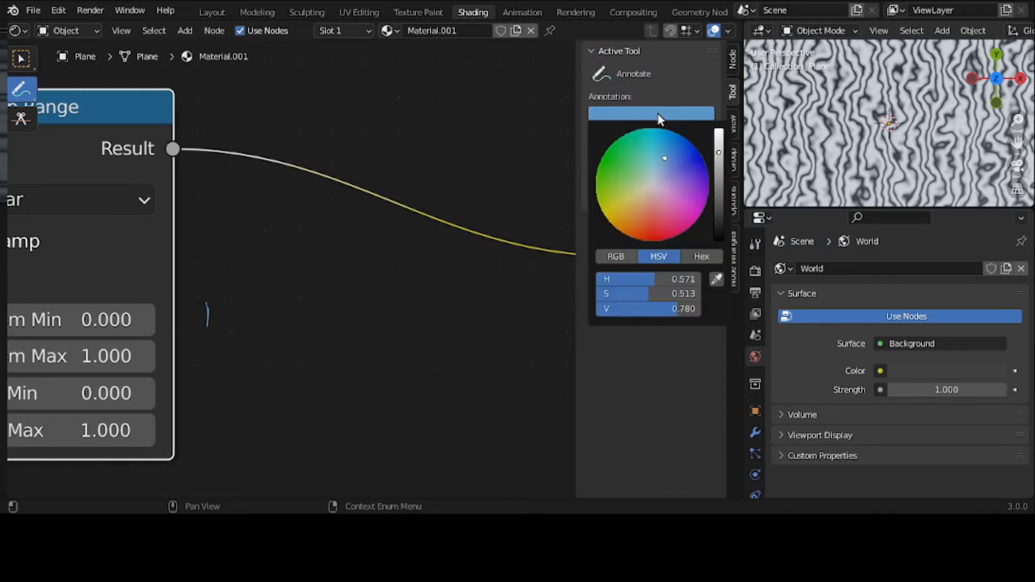
click(614, 204)
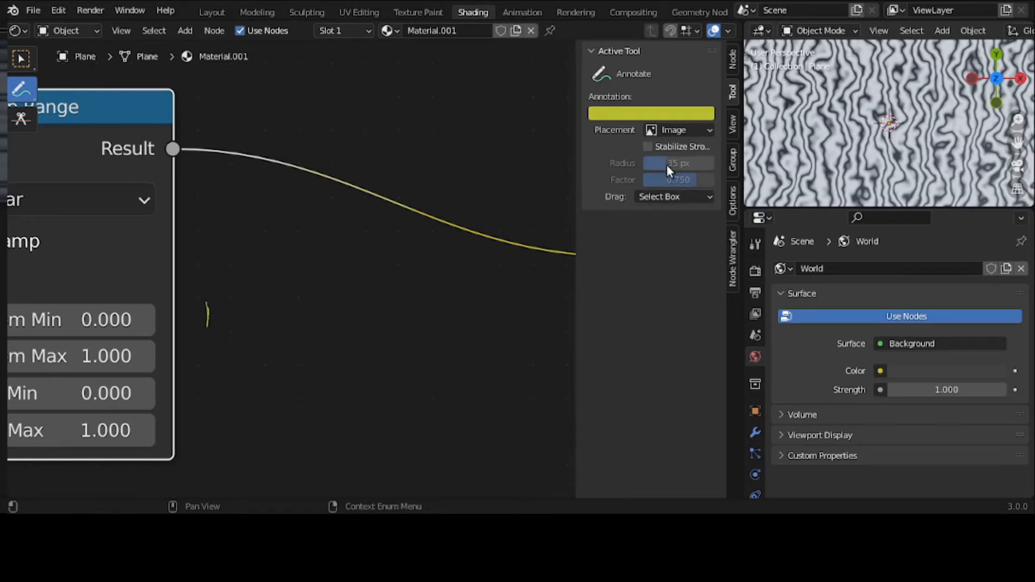
drag(666, 164, 689, 178)
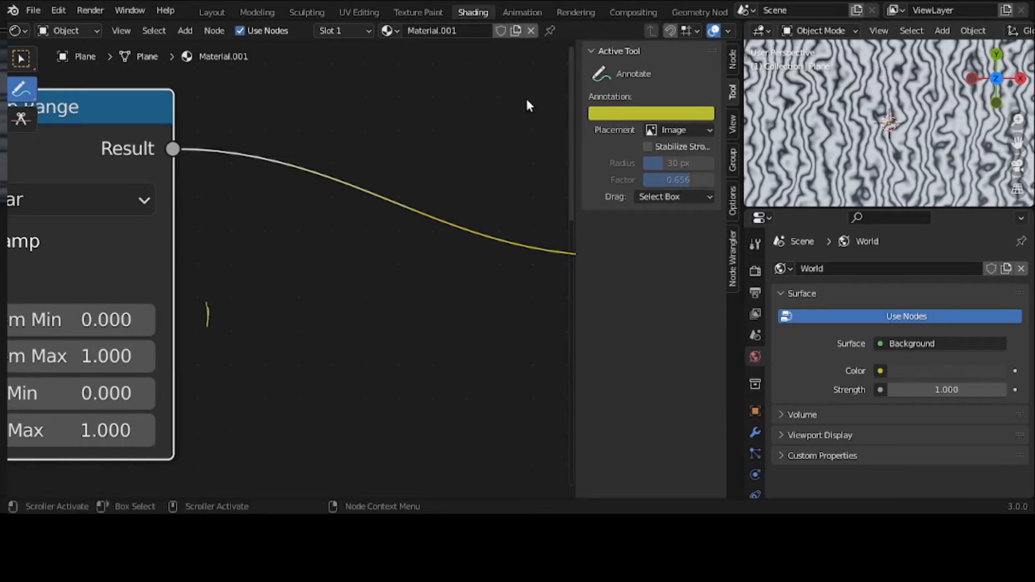
key(n)
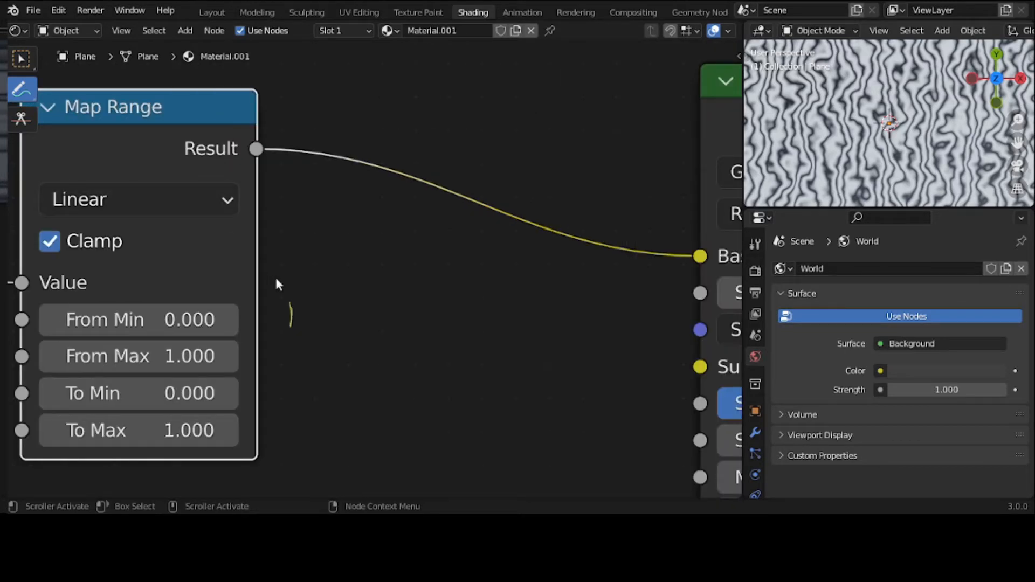
- Handwrite the labels "Black" and "white" in the empty space beside the Map Range node's range values
mouse_move(289, 296)
mouse_down()
mouse_move(286, 323)
mouse_move(289, 296)
mouse_move(301, 297)
mouse_move(288, 334)
mouse_up()
mouse_move(319, 298)
mouse_down()
mouse_move(319, 334)
mouse_move(329, 324)
mouse_move(365, 328)
mouse_up()
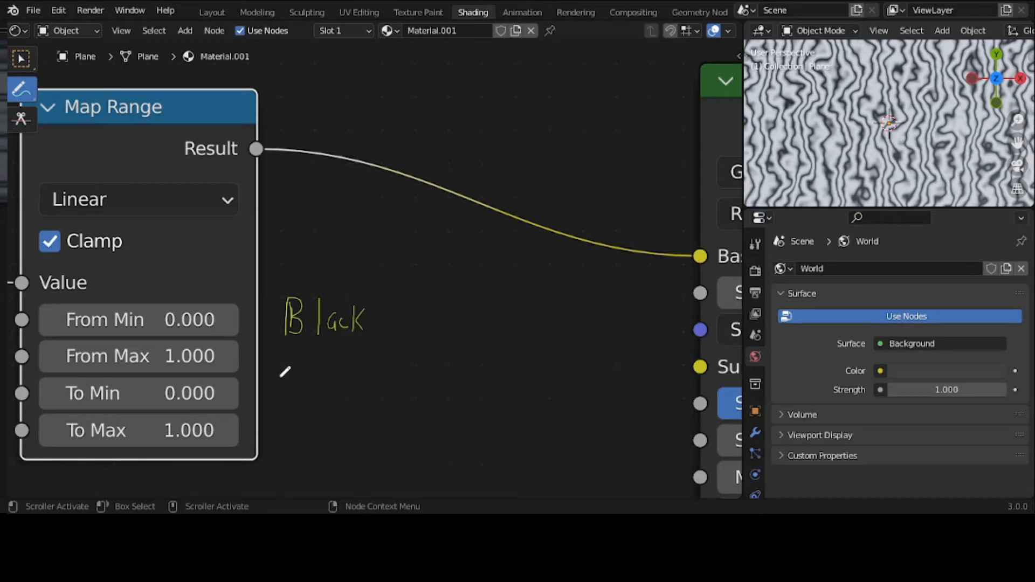
mouse_move(278, 379)
mouse_down()
mouse_move(286, 399)
mouse_move(319, 391)
mouse_move(324, 404)
mouse_move(355, 379)
mouse_up()
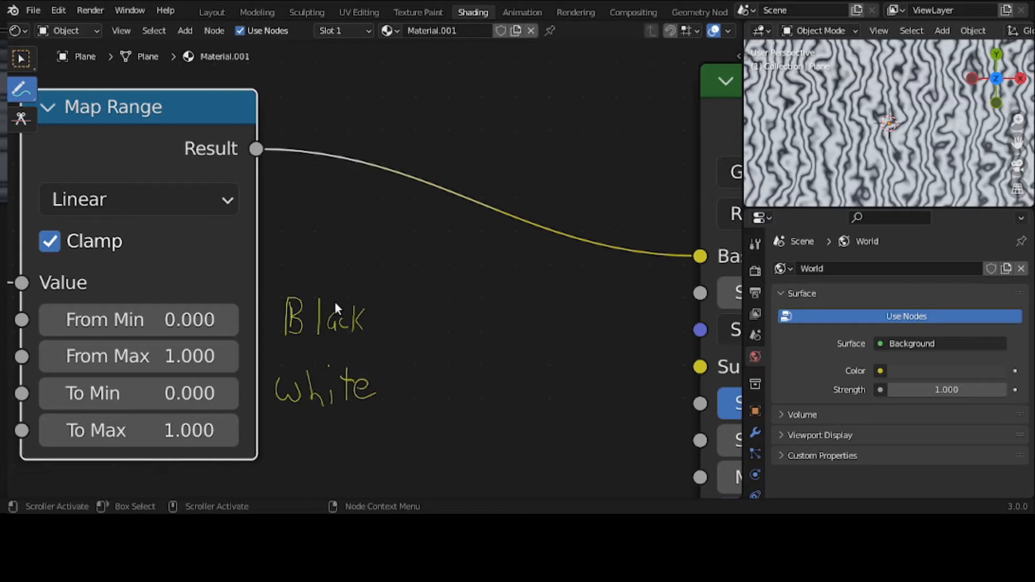
- Handwrite the example values "1, 1.35, 4" and, below them, "0, .25, -3" above the Map Range node's outgoing link
middle_drag(401, 253, 400, 303)
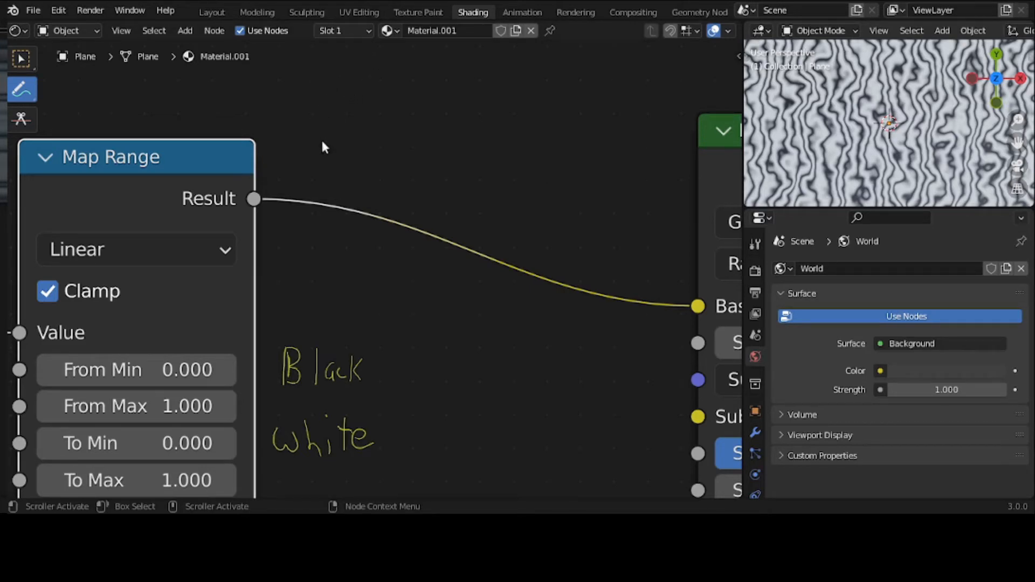
mouse_move(311, 140)
mouse_down()
mouse_move(301, 148)
mouse_move(316, 141)
mouse_up()
drag(319, 81, 316, 108)
drag(297, 171, 326, 173)
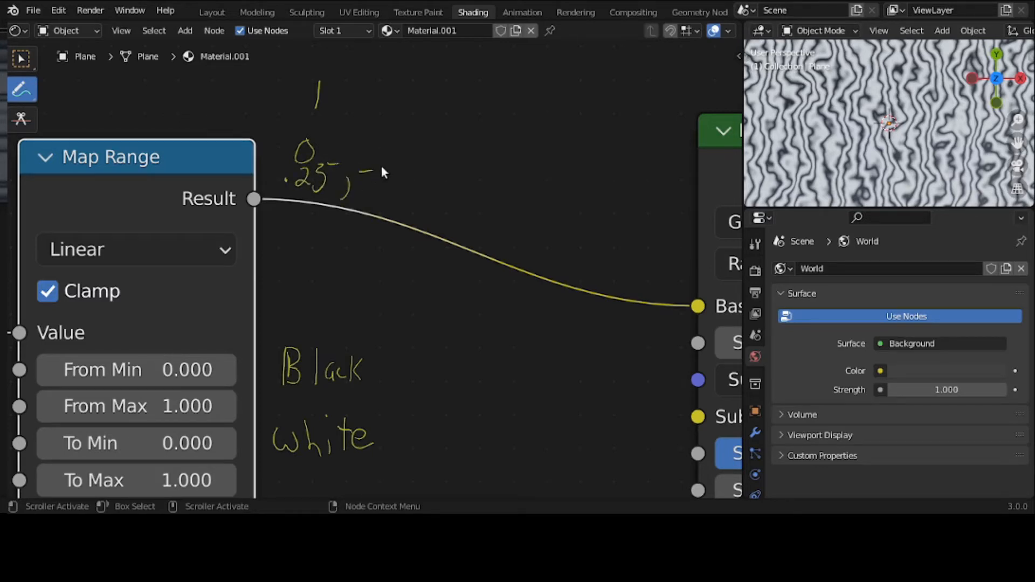
drag(383, 164, 387, 171)
mouse_move(352, 84)
mouse_down()
mouse_move(349, 110)
mouse_move(389, 104)
mouse_up()
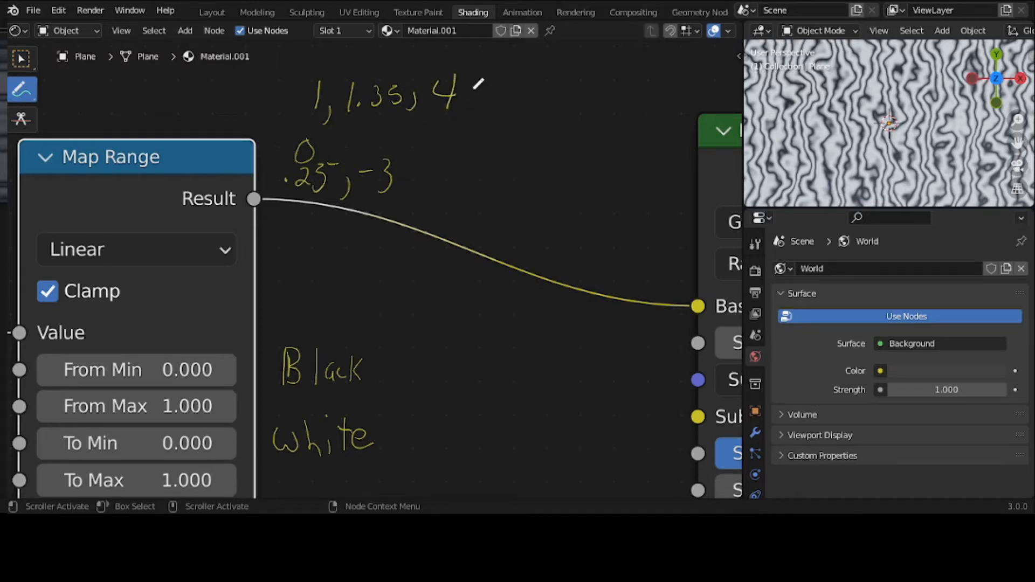
- Annotate the upper row of example values with an arrow to "white" and the lower row with an arrow to "Black"
drag(475, 89, 561, 100)
drag(623, 82, 628, 98)
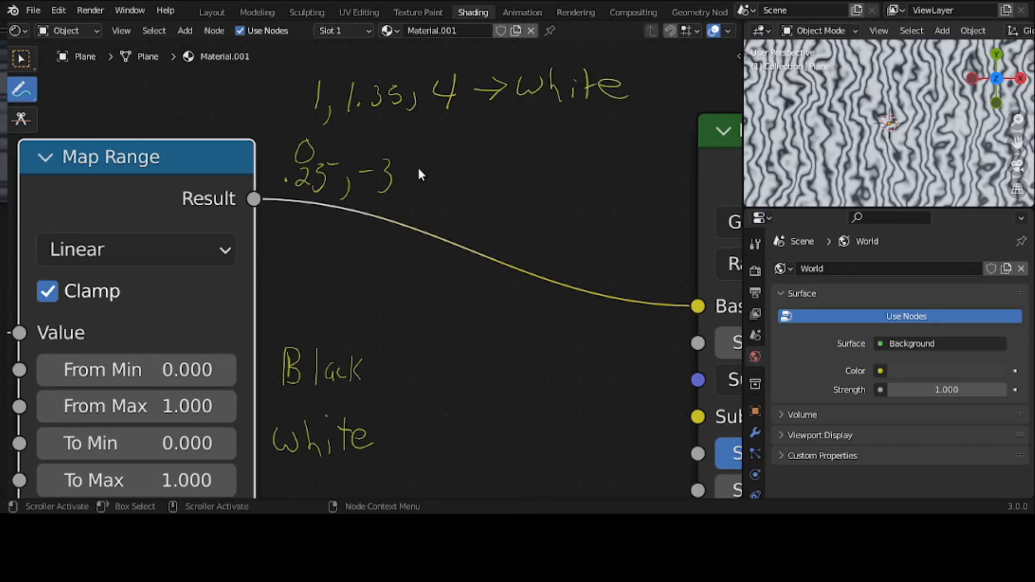
mouse_move(413, 170)
mouse_down()
mouse_move(437, 176)
mouse_move(473, 161)
mouse_move(551, 184)
mouse_up()
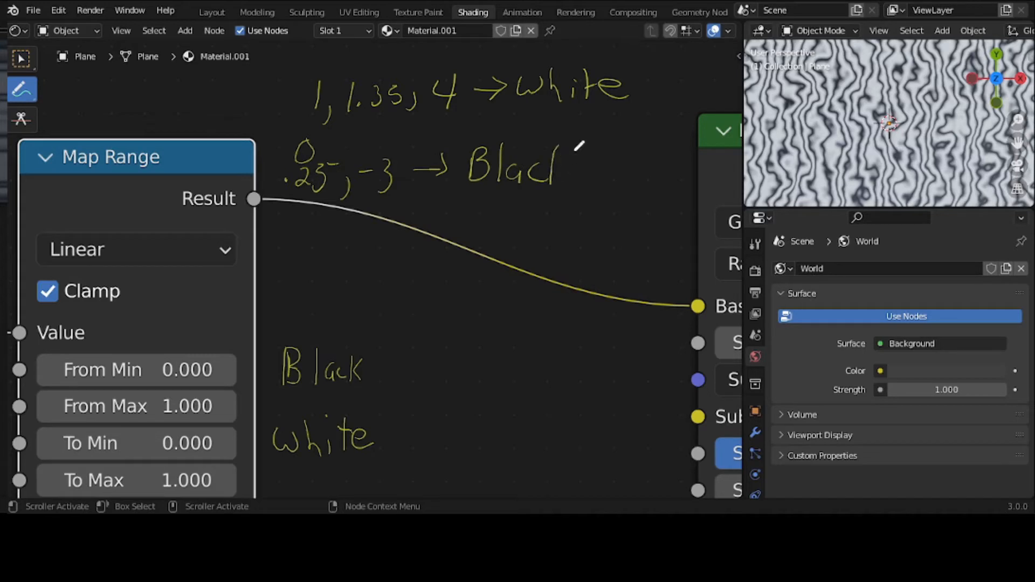
drag(577, 147, 582, 179)
- Erase the handwritten example values and the stray stroke on the Map Range header, keeping the Black and white labels
mouse_move(31, 98)
mouse_down()
mouse_move(98, 160)
mouse_move(104, 183)
mouse_up()
mouse_move(316, 86)
mouse_down()
mouse_move(323, 169)
mouse_move(286, 167)
mouse_move(396, 193)
mouse_move(432, 167)
mouse_move(541, 171)
mouse_move(591, 111)
mouse_move(576, 90)
mouse_move(307, 99)
mouse_up()
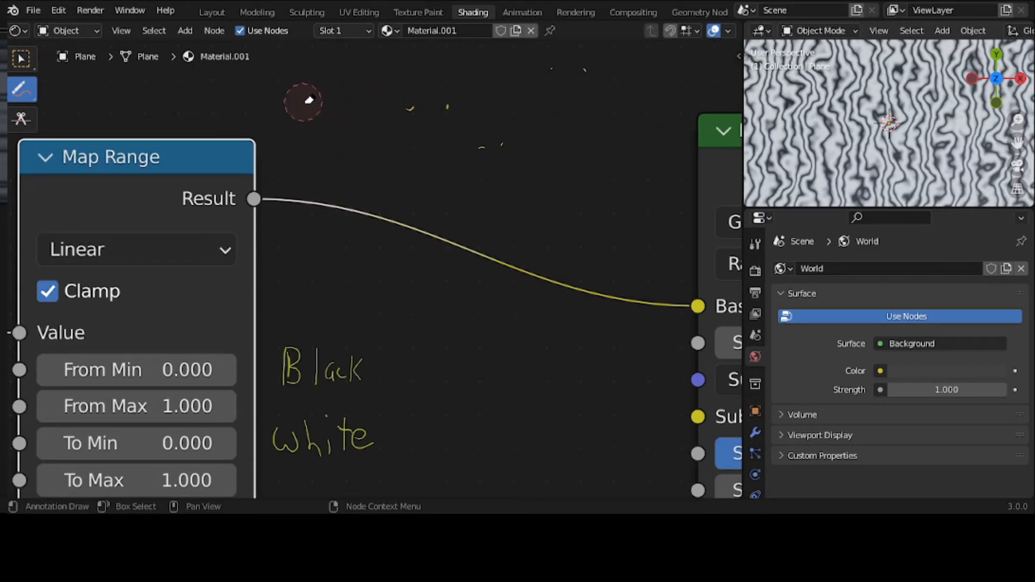
mouse_move(553, 82)
mouse_down()
mouse_move(534, 138)
mouse_move(455, 167)
mouse_up()
click(20, 97)
click(57, 101)
drag(138, 154, 132, 129)
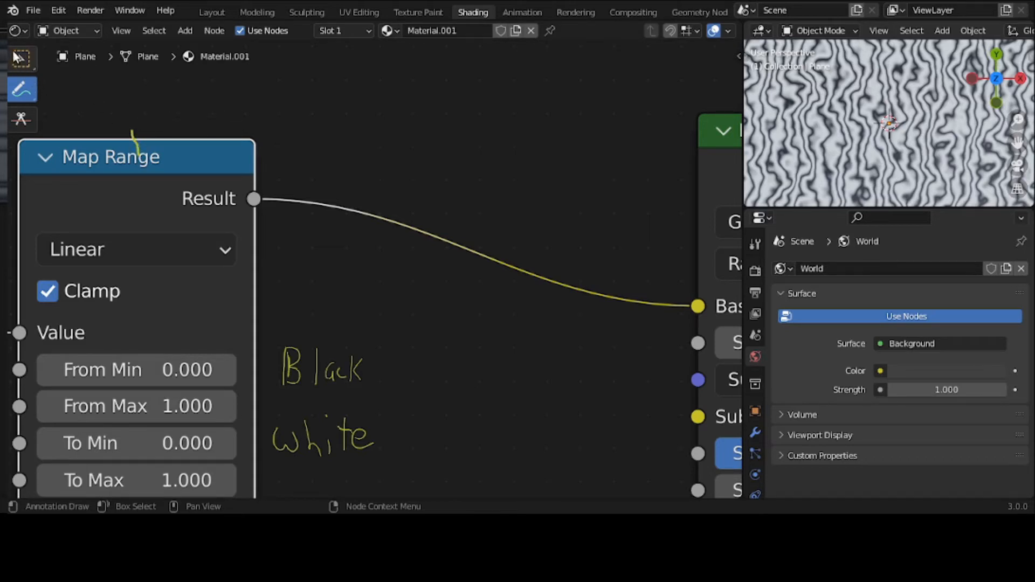
drag(22, 95, 75, 173)
drag(144, 141, 96, 134)
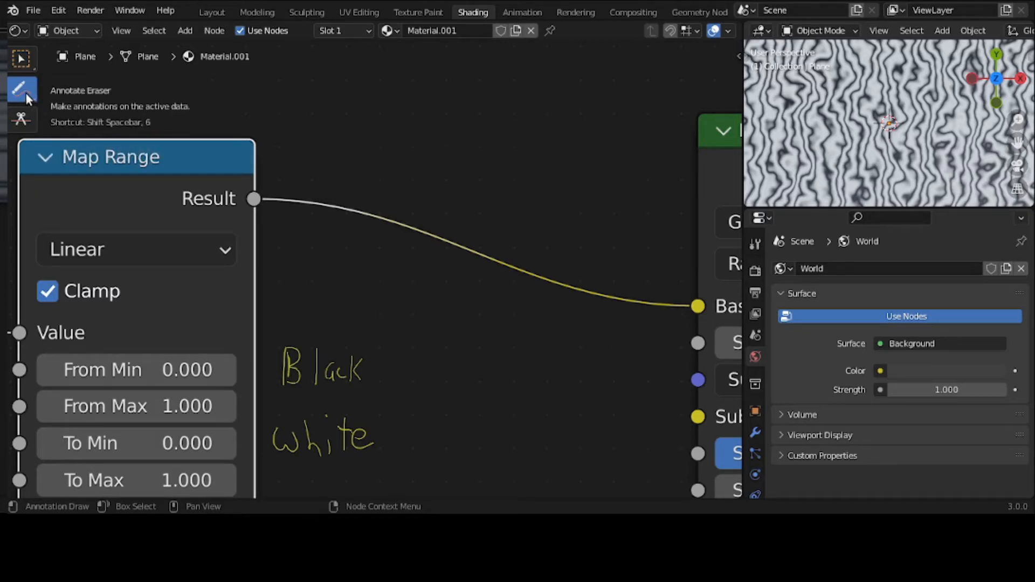
- Move the Map Range node up and handwrite the numbers 1 to 4 beside From Min, From Max, To Min and To Max
click(21, 58)
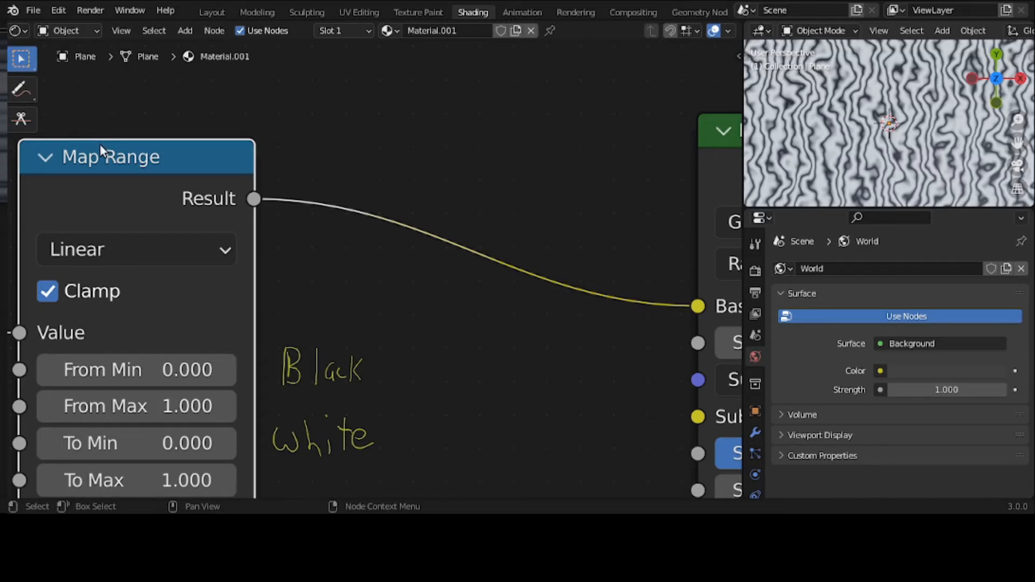
drag(99, 144, 118, 94)
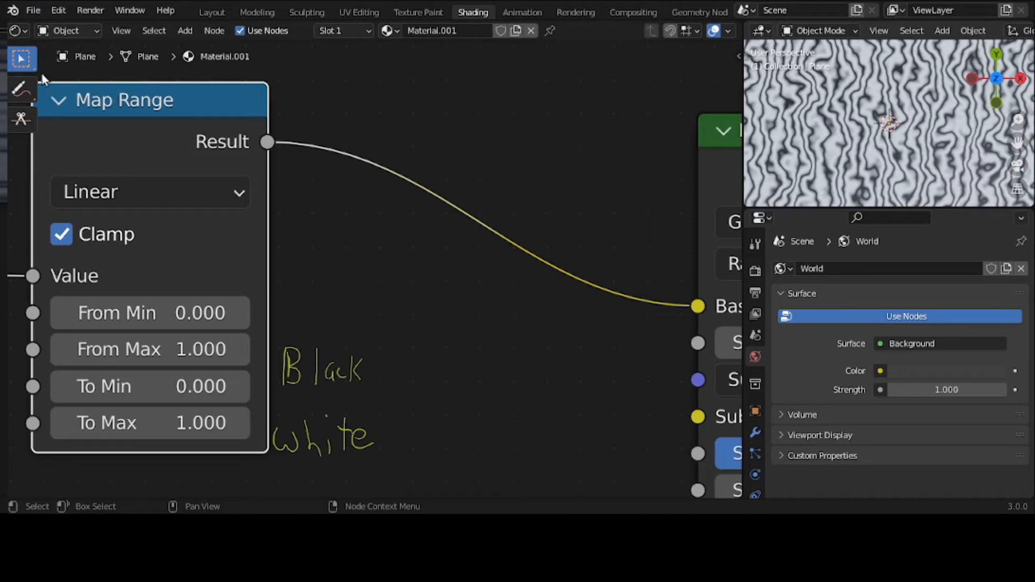
click(22, 90)
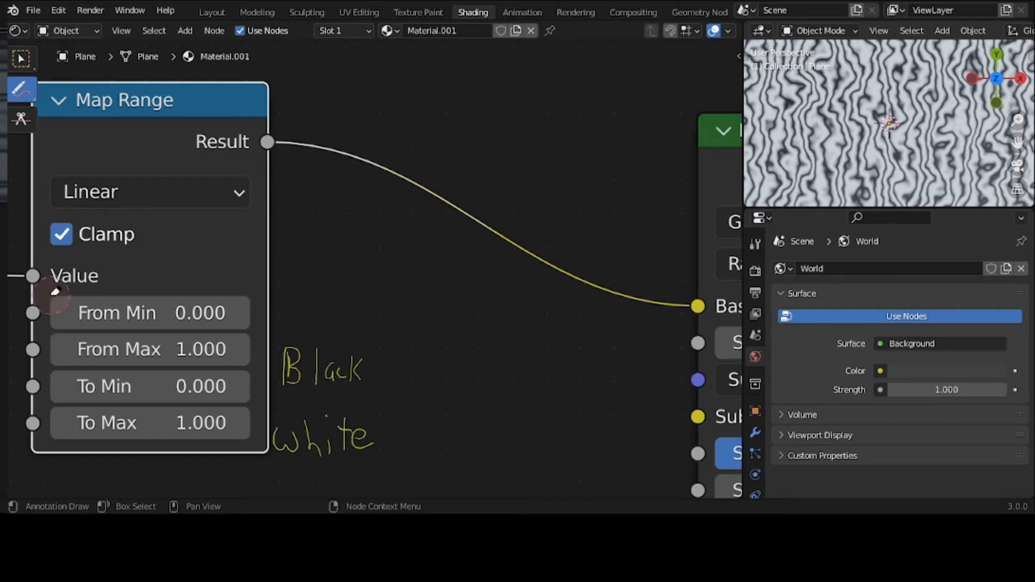
click(31, 94)
click(50, 99)
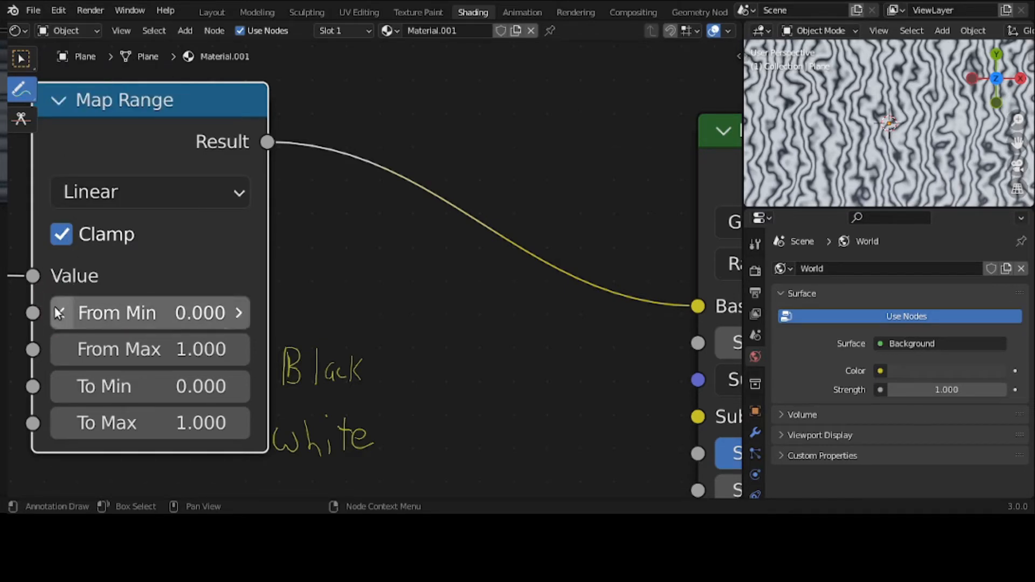
mouse_move(49, 301)
mouse_down()
mouse_move(51, 343)
mouse_move(67, 354)
mouse_move(52, 390)
mouse_move(61, 423)
mouse_up()
click(58, 423)
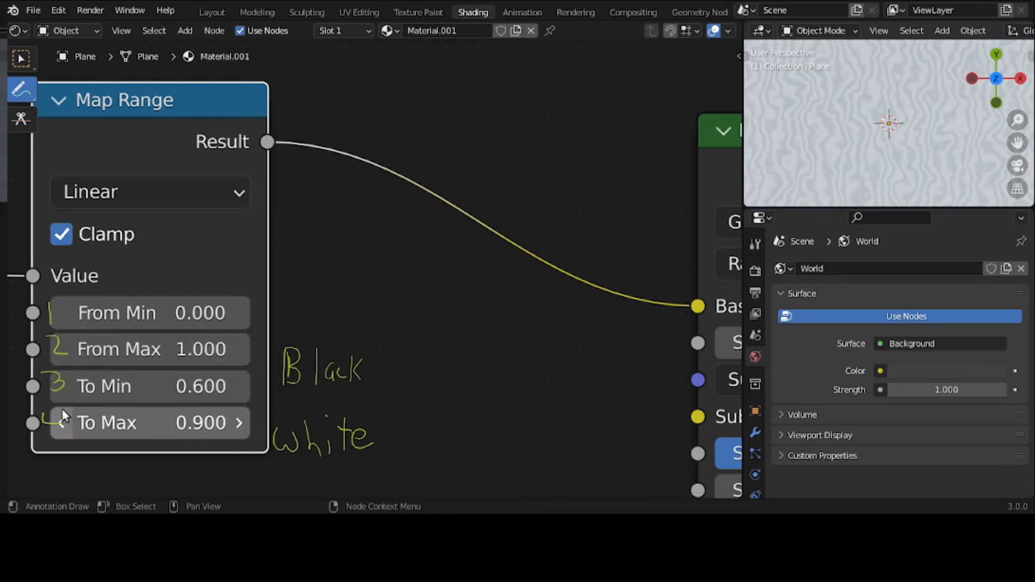
- Lower the Map Range node's To Max value to 0.600 and its From Min value to -0.100
click(59, 433)
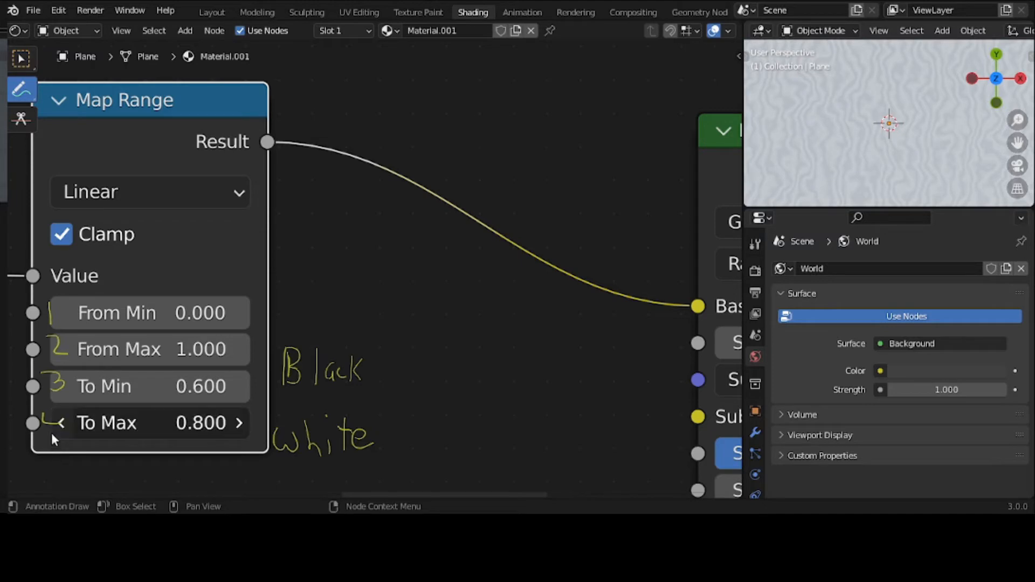
click(51, 410)
click(53, 434)
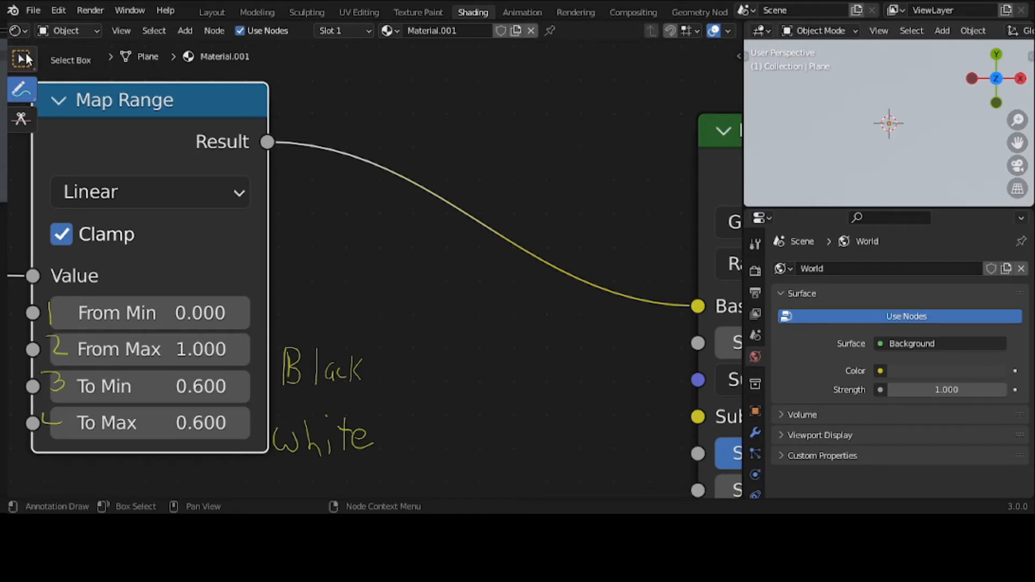
click(31, 88)
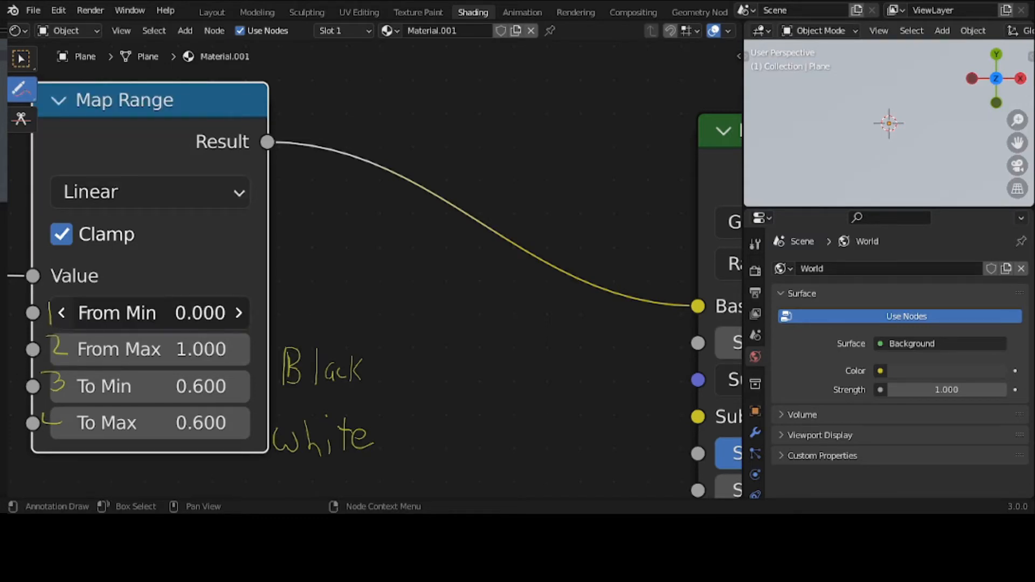
click(62, 312)
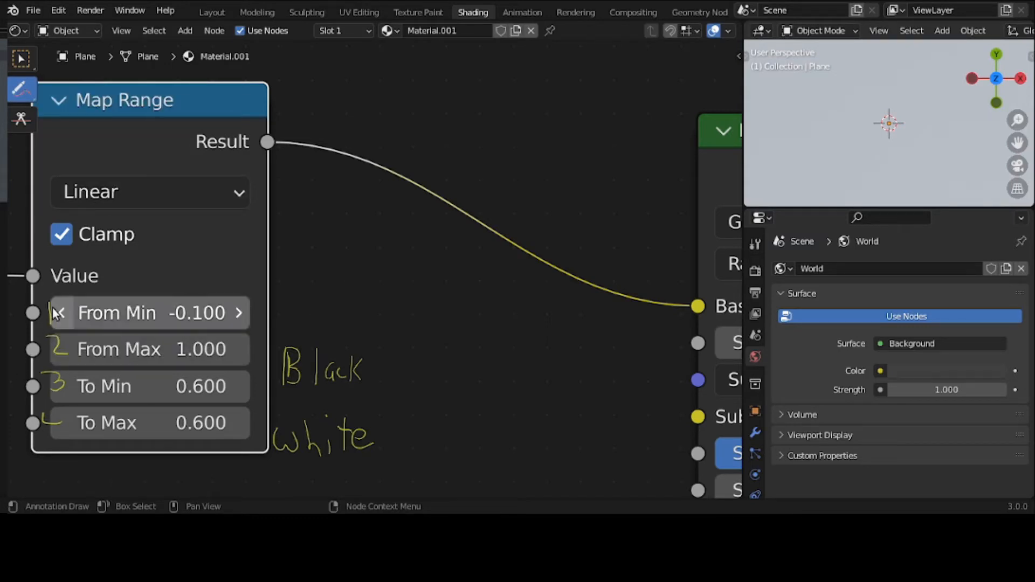
- Erase the handwritten numbers 1 to 4 and reposition the Map Range node clear of the Black and white labels
click(23, 92)
click(60, 186)
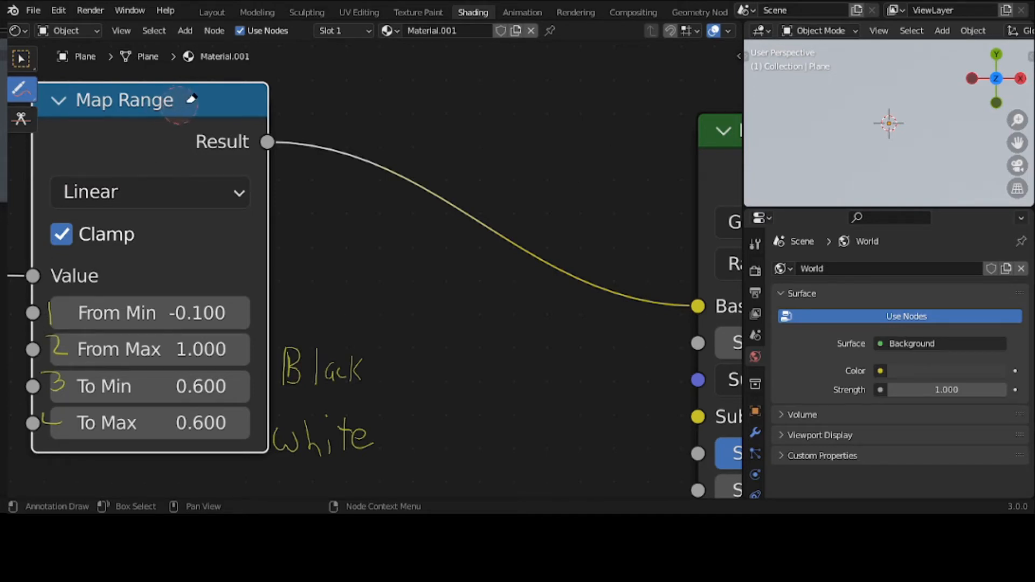
click(20, 59)
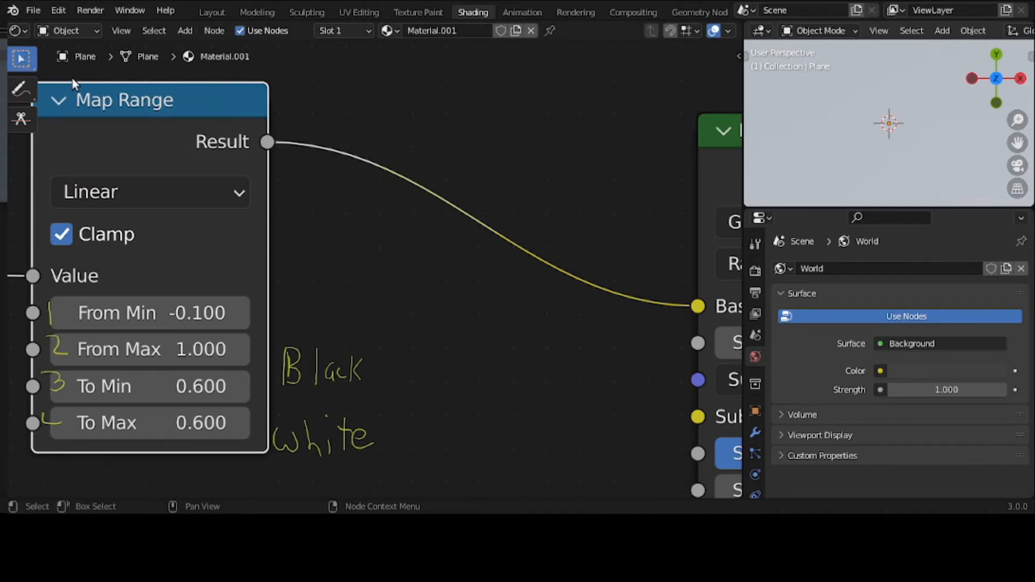
drag(83, 92, 171, 95)
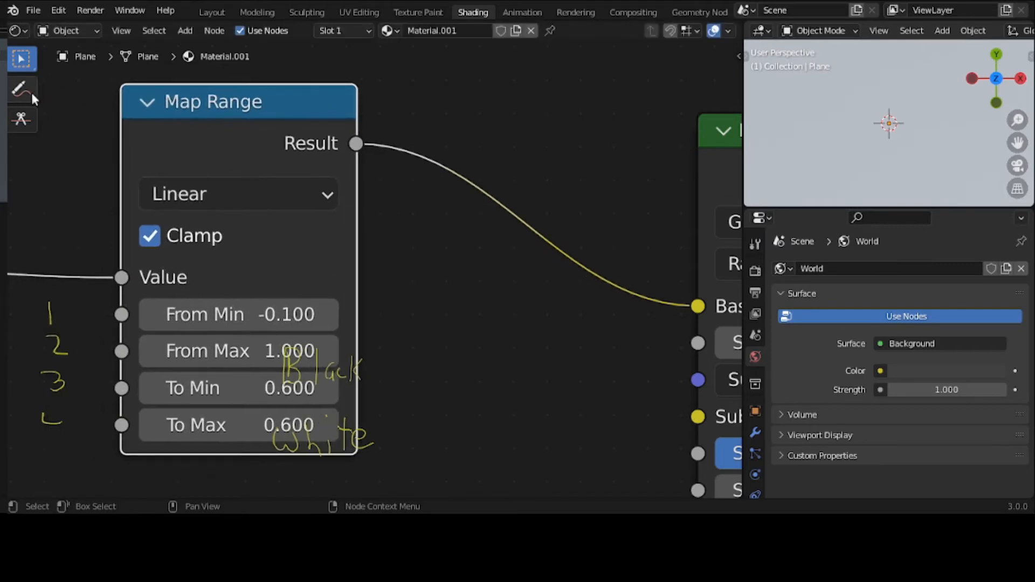
mouse_move(32, 92)
mouse_down()
mouse_move(58, 121)
mouse_move(70, 192)
mouse_move(63, 305)
mouse_move(27, 393)
mouse_move(50, 438)
mouse_up()
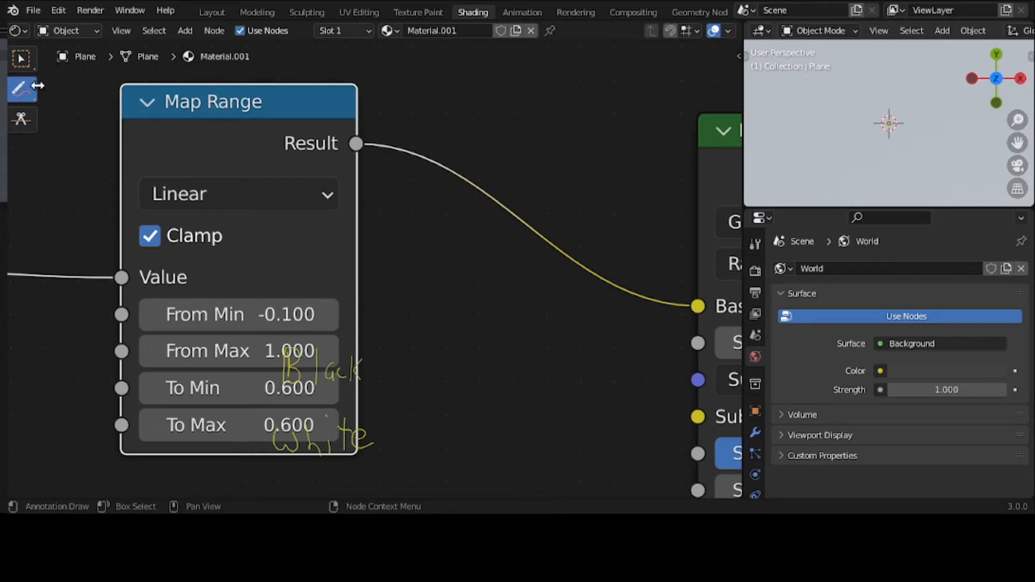
click(22, 59)
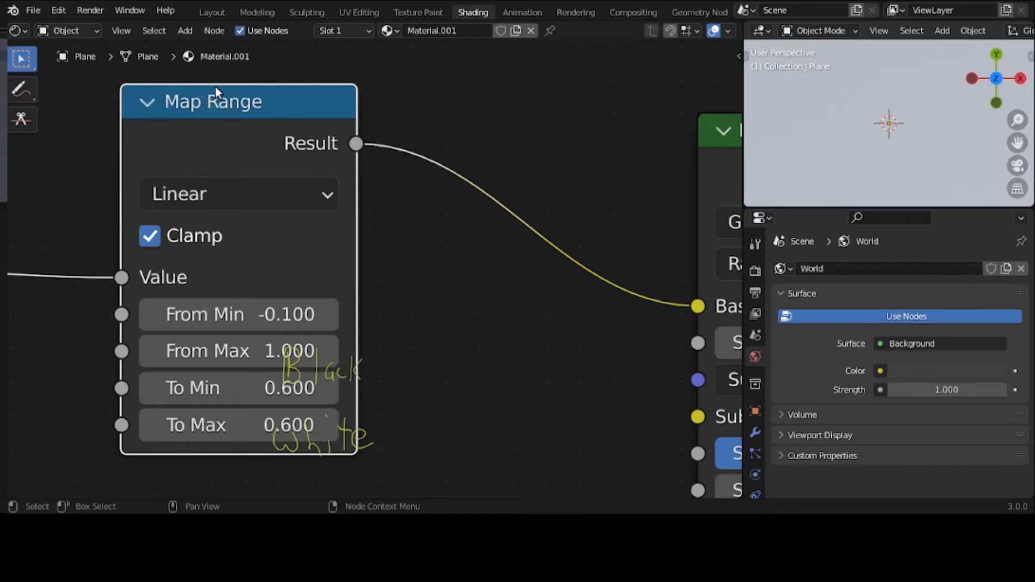
mouse_move(208, 105)
mouse_down()
mouse_move(73, 115)
mouse_move(65, 98)
mouse_up()
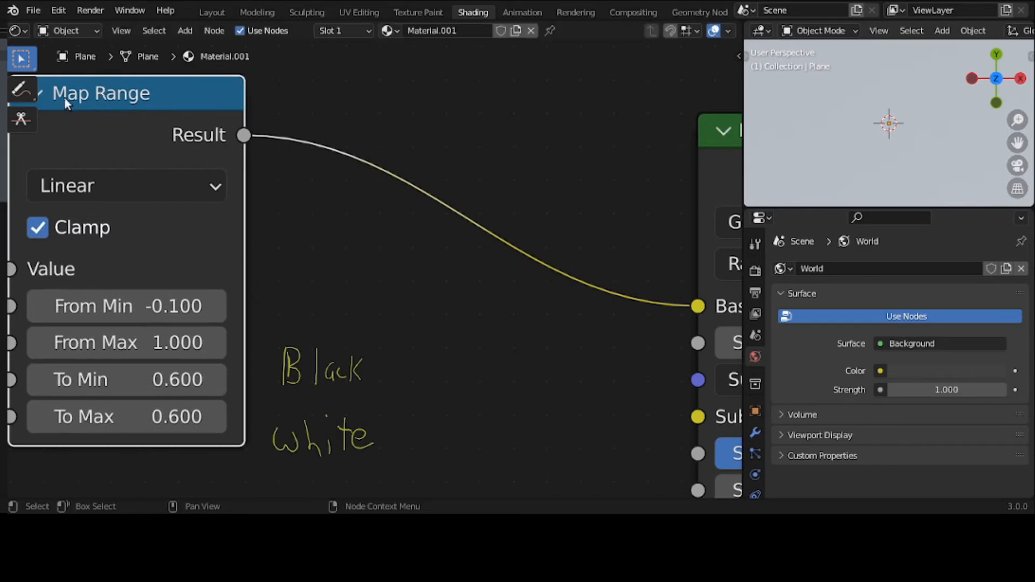
- Handwrite "Max" above the node link, plus a "To" heading further along with "Ma" started beneath it
click(27, 94)
click(65, 99)
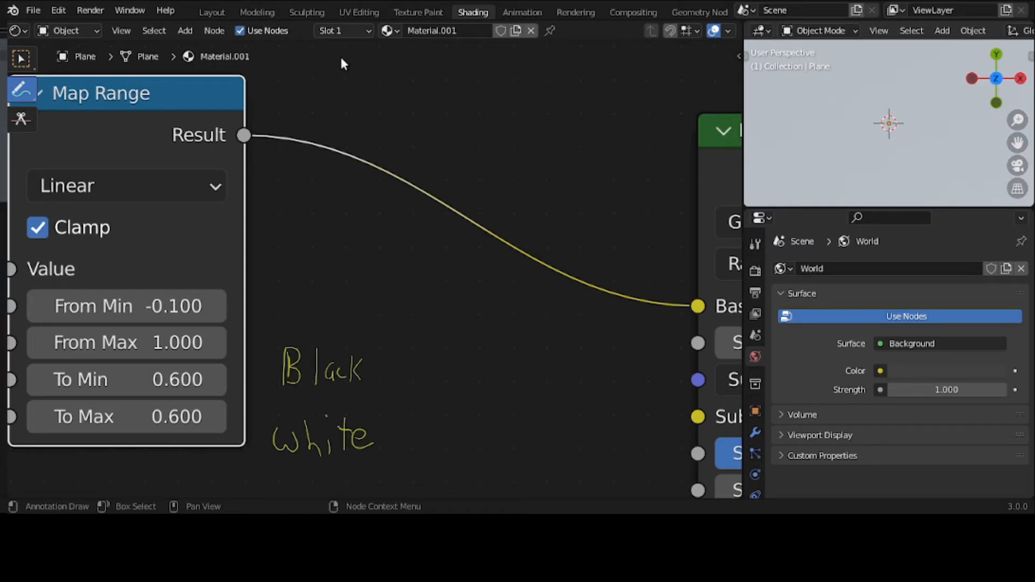
mouse_move(331, 78)
mouse_down()
mouse_move(337, 63)
mouse_move(354, 82)
mouse_move(393, 80)
mouse_up()
drag(576, 77, 578, 79)
mouse_move(562, 115)
mouse_down()
mouse_move(576, 101)
mouse_move(584, 115)
mouse_move(606, 117)
mouse_up()
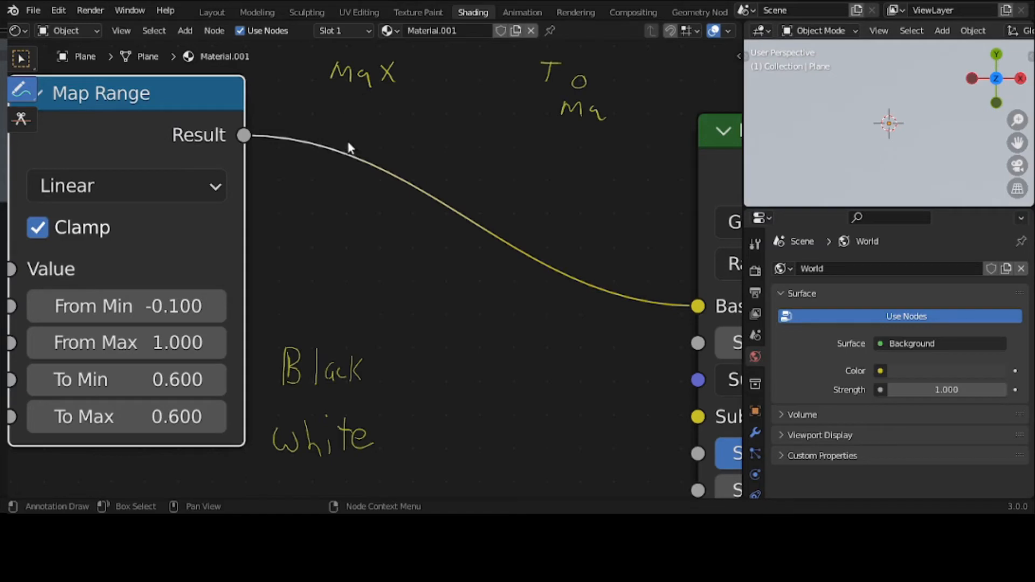
- Erase the handwritten "Max" nearest the Map Range node, keeping the "To" heading and its partial label
click(30, 98)
click(81, 186)
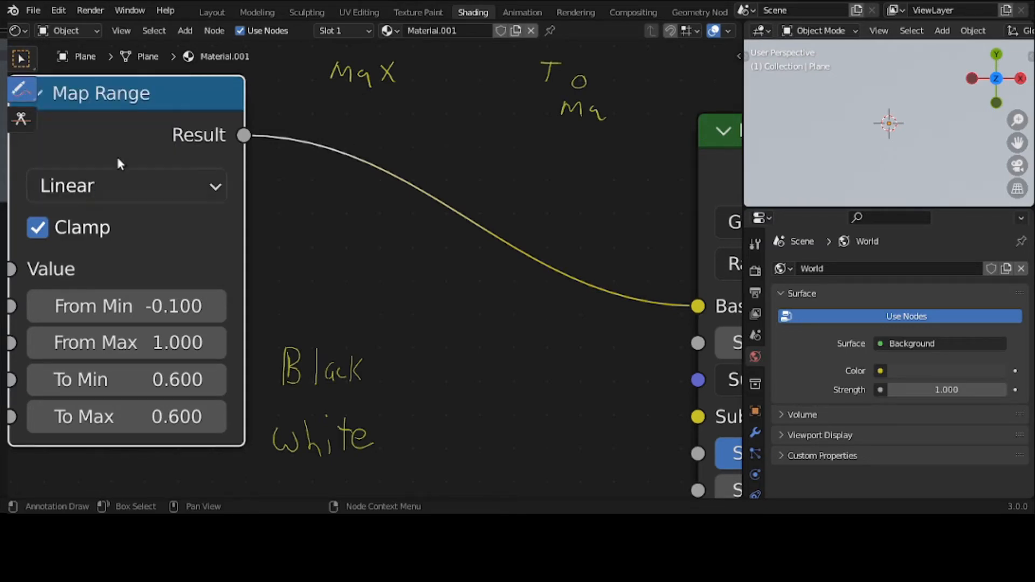
drag(378, 62, 315, 83)
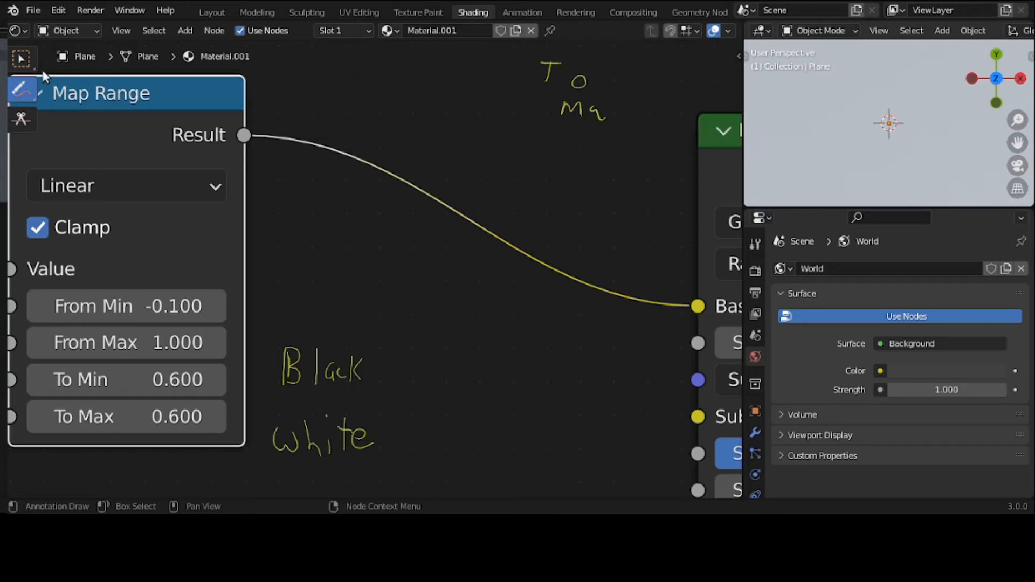
- Handwrite a "From" heading with "Max" beneath it, and complete the "Max" label under the "To" heading
click(27, 95)
click(80, 96)
drag(331, 68, 398, 81)
drag(614, 99, 624, 114)
drag(623, 98, 614, 114)
mouse_move(326, 117)
mouse_down()
mouse_move(366, 108)
mouse_move(376, 118)
mouse_move(391, 102)
mouse_up()
drag(383, 102, 392, 117)
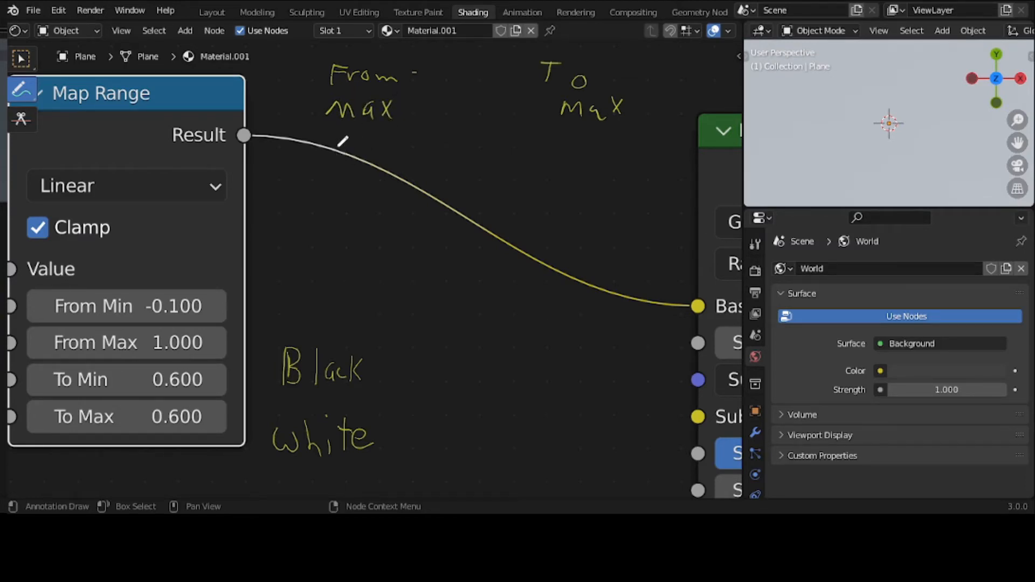
- Handwrite "Min" under both headings and join the From and To Max/Min labels with dots and a rectangle
mouse_move(335, 160)
mouse_down()
mouse_move(356, 149)
mouse_move(367, 161)
mouse_move(386, 157)
mouse_up()
mouse_move(581, 155)
mouse_down()
mouse_move(590, 141)
mouse_move(607, 156)
mouse_move(620, 144)
mouse_move(637, 151)
mouse_up()
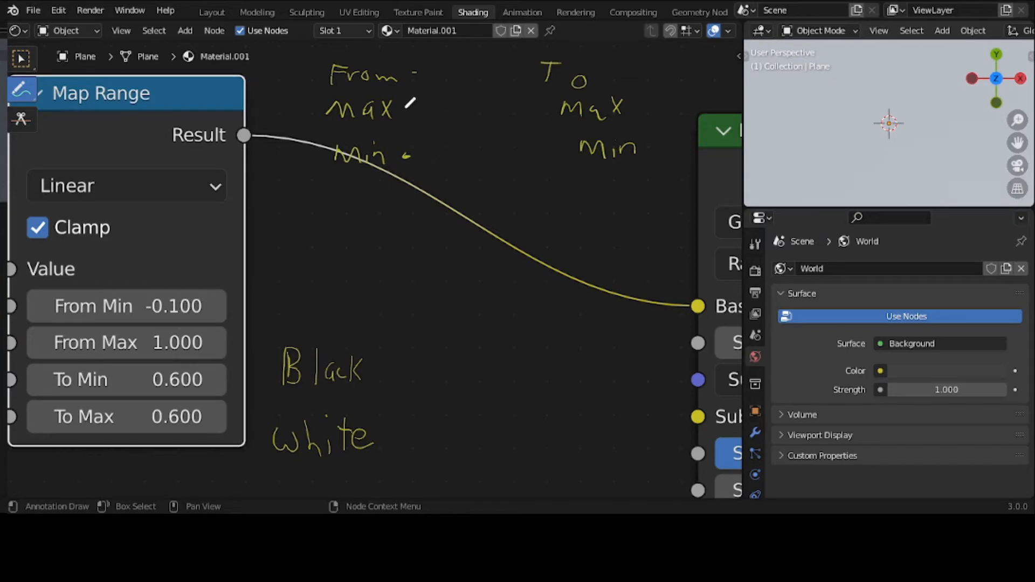
drag(403, 110, 408, 112)
drag(551, 150, 553, 152)
mouse_move(404, 157)
mouse_down()
mouse_move(556, 158)
mouse_move(562, 114)
mouse_move(406, 109)
mouse_move(404, 157)
mouse_up()
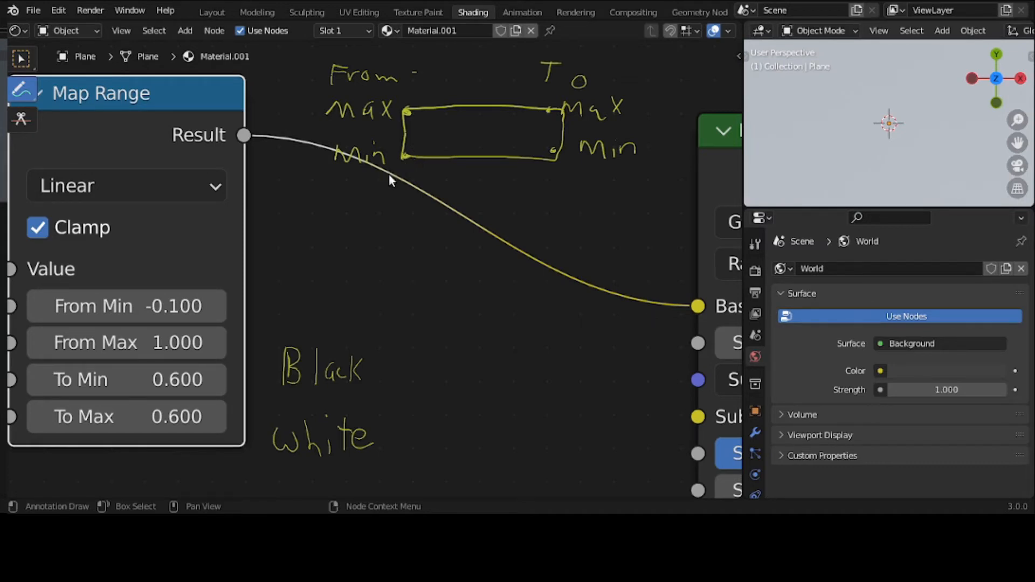
- Set the Map Range node's From Min and To Min to 0 and its To Max to 1
click(170, 306)
text(0)
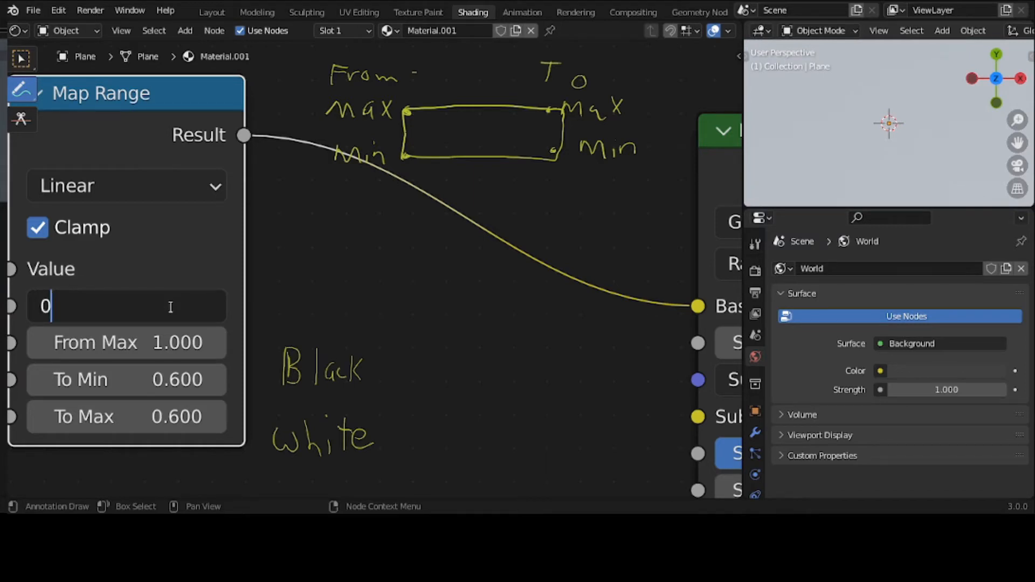
key(Return)
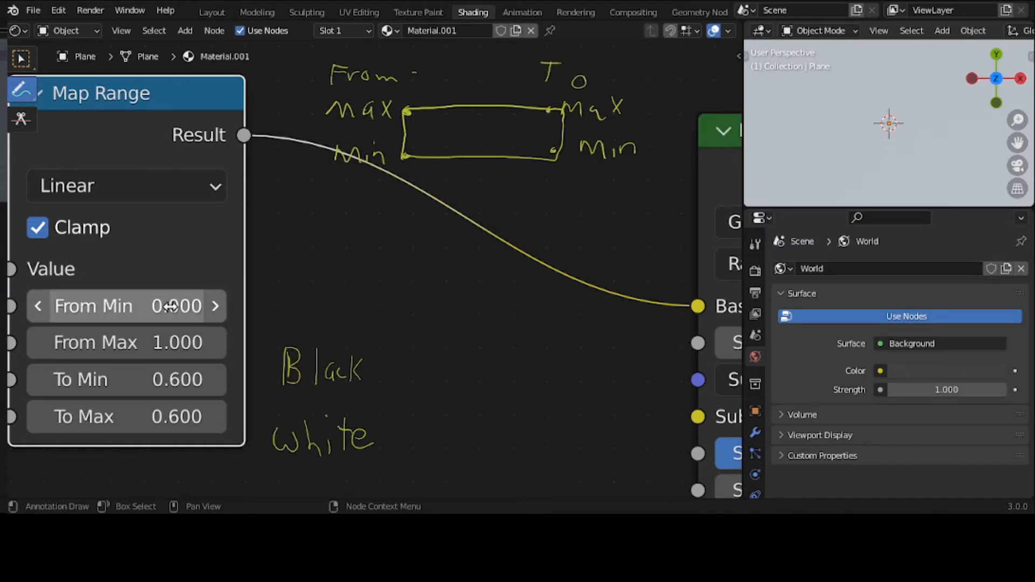
click(184, 380)
text(0)
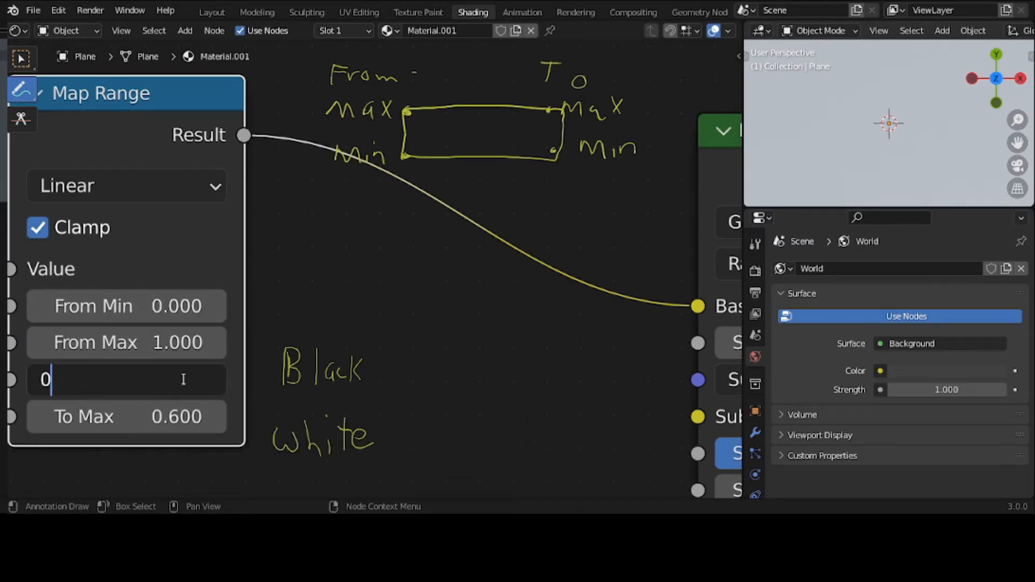
key(Return)
click(168, 416)
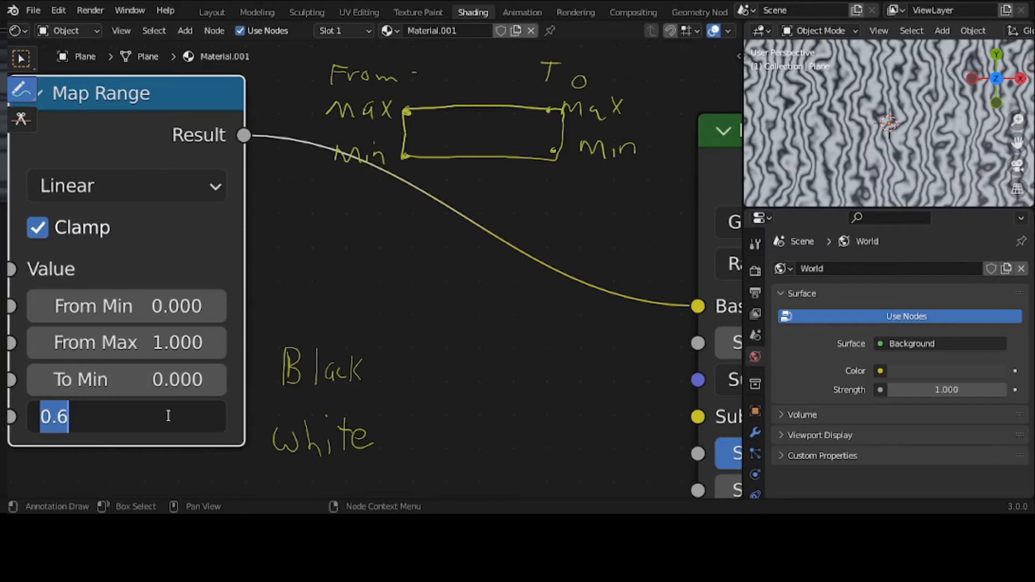
text(1)
key(Return)
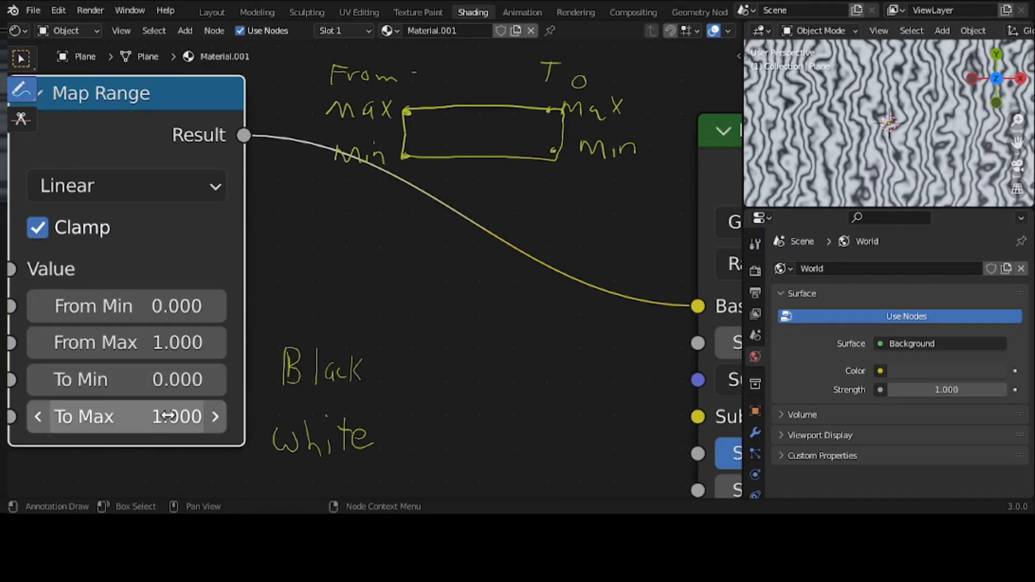
- Handwrite 0 beside the Min label and 1 beside the Max label under the From heading
scroll(845, 131, down, 2)
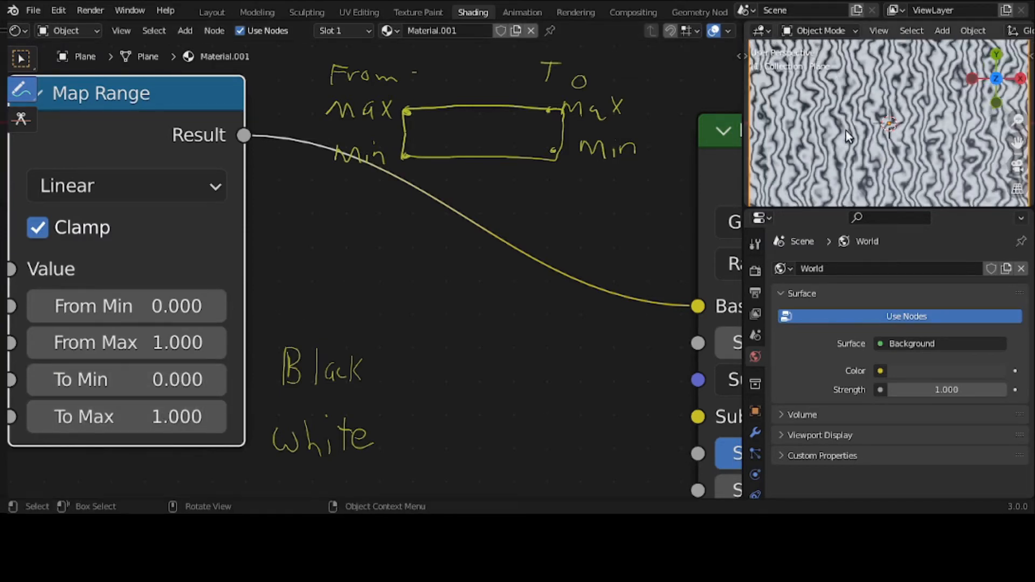
scroll(846, 132, down, 3)
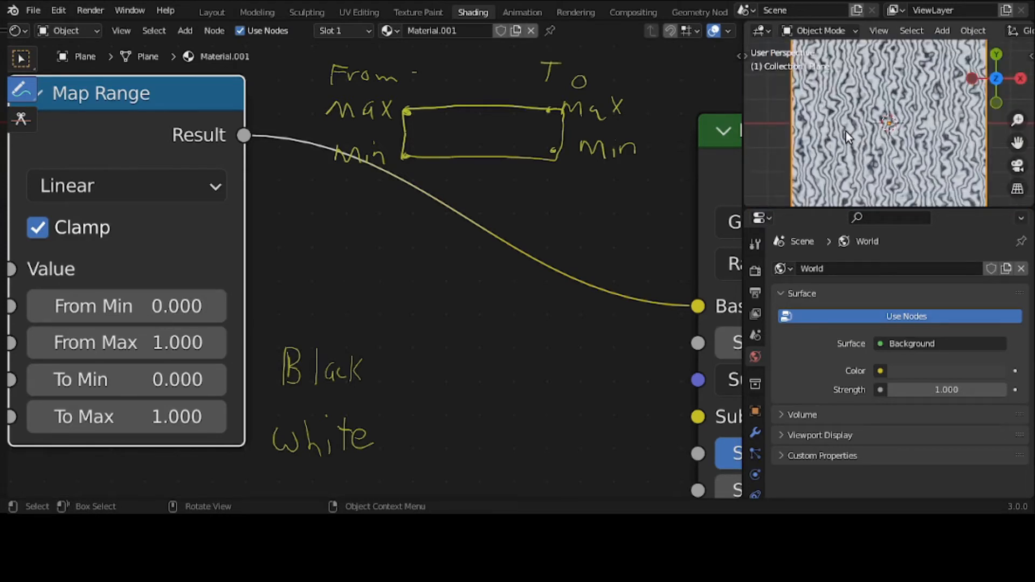
middle_drag(100, 89, 102, 112)
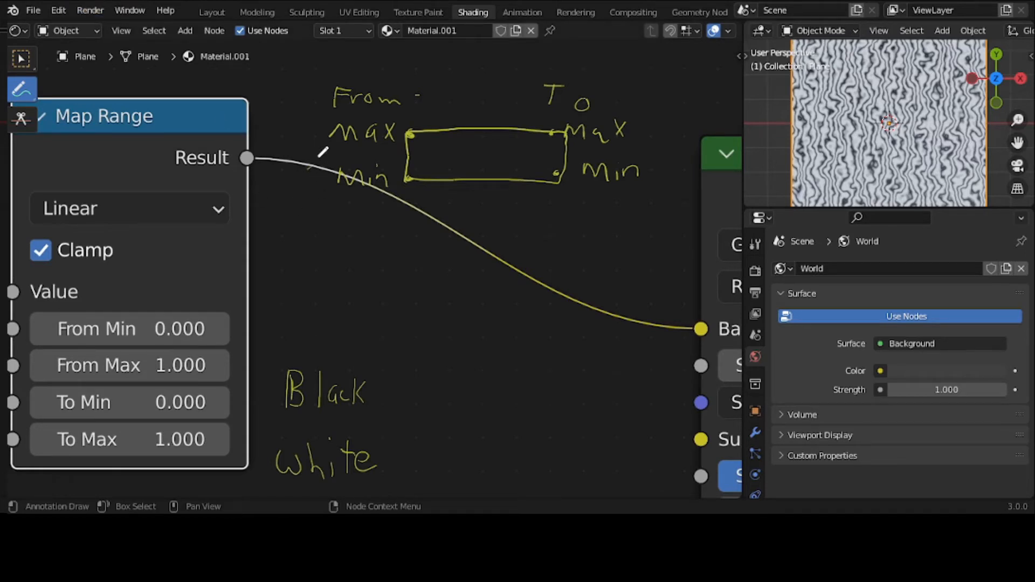
drag(317, 162, 322, 178)
drag(317, 119, 311, 140)
- Set the Map Range node's From Min and To Min both to 2
click(185, 330)
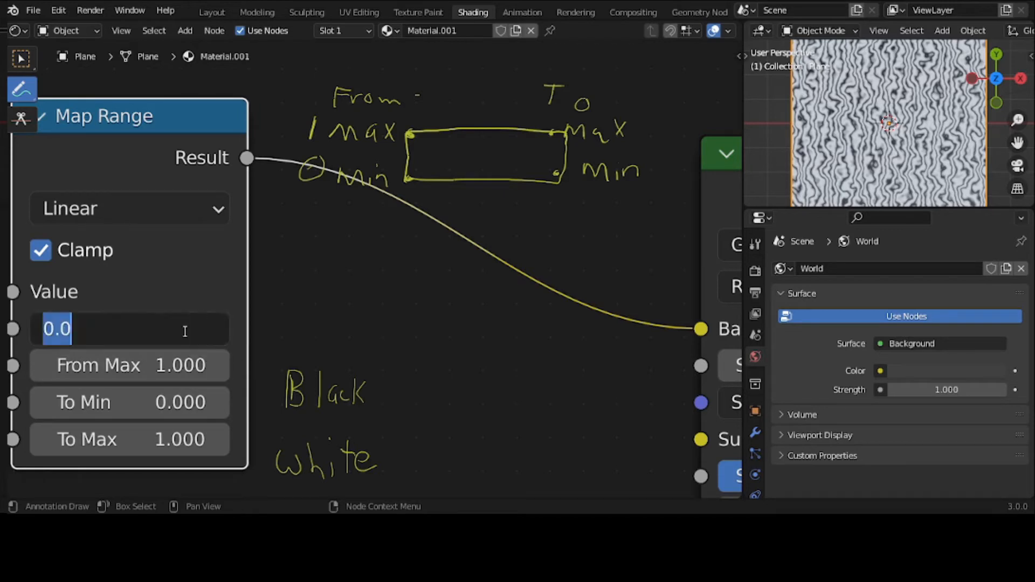
text(2)
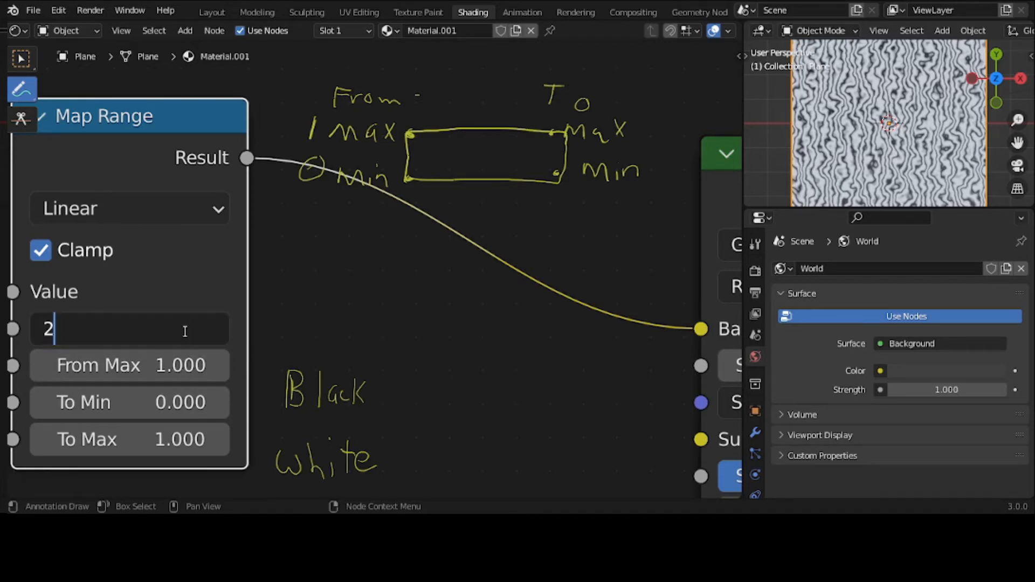
key(Return)
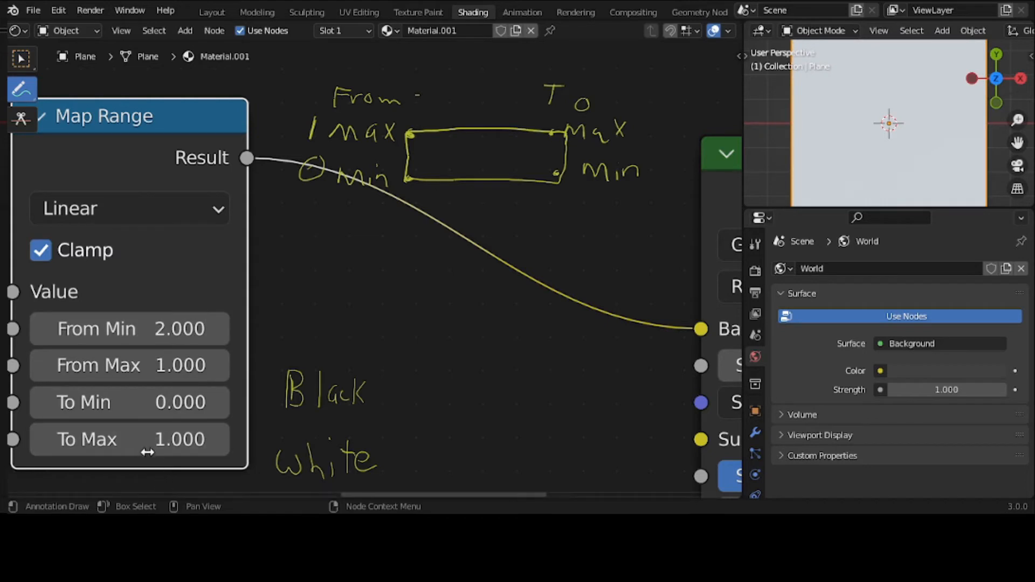
click(142, 398)
text(2)
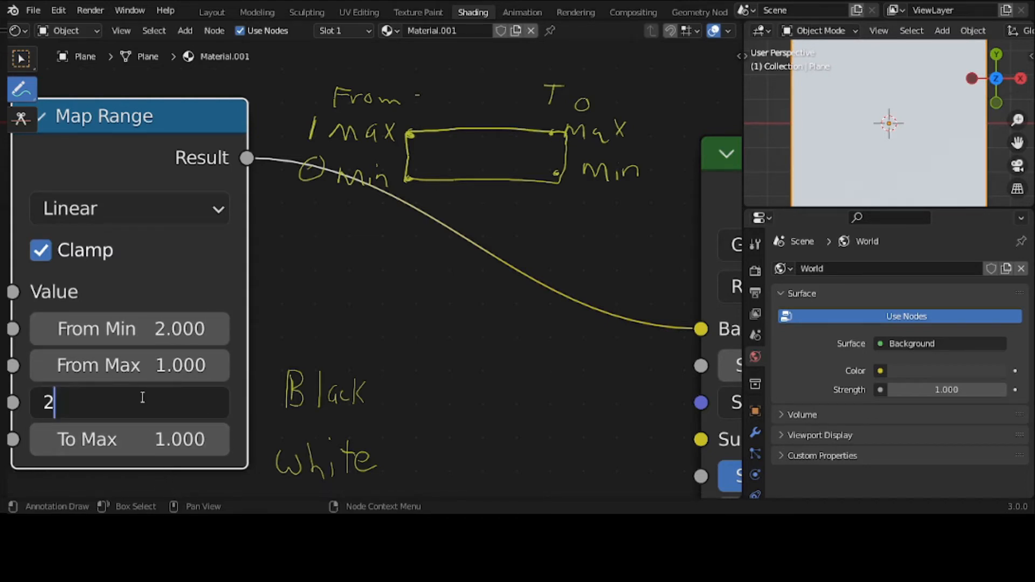
key(Return)
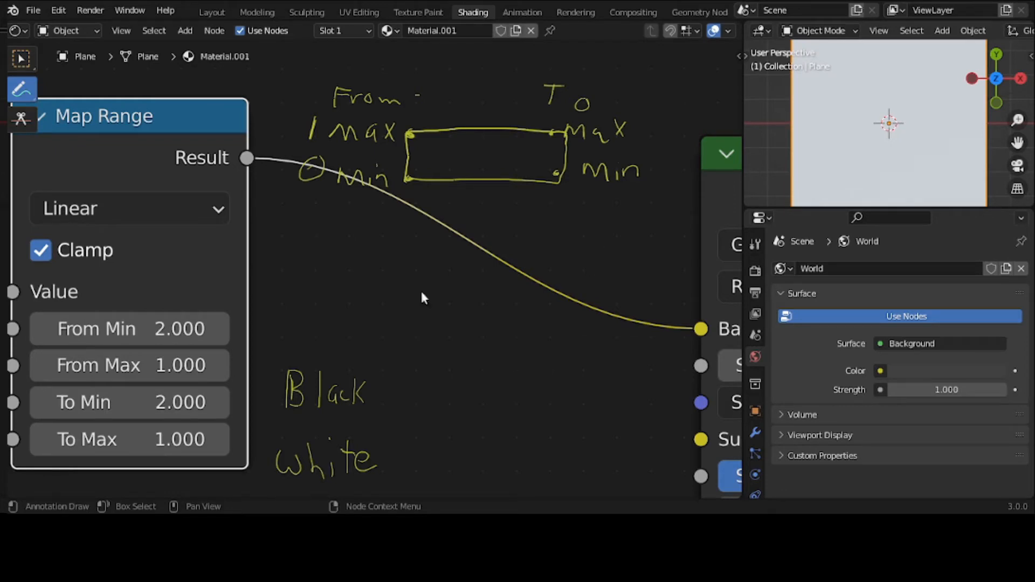
- Return the Map Range node's From Min and To Min values to 0
click(174, 324)
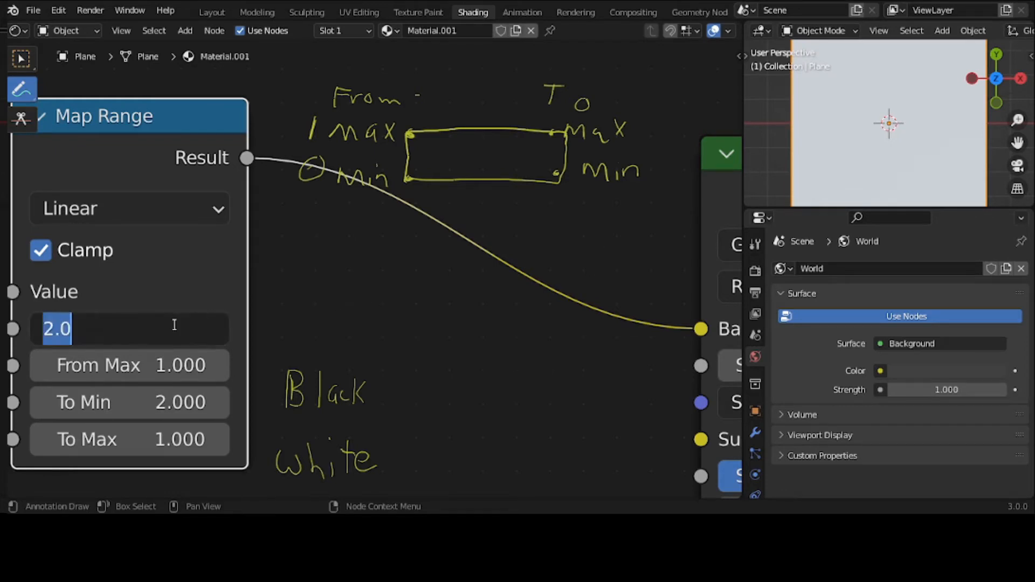
text(0)
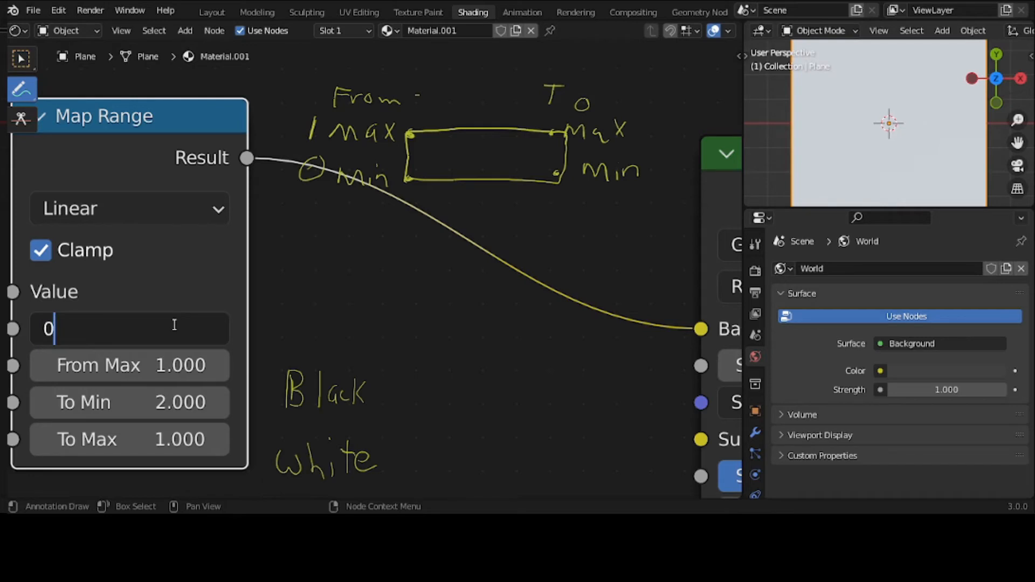
key(Return)
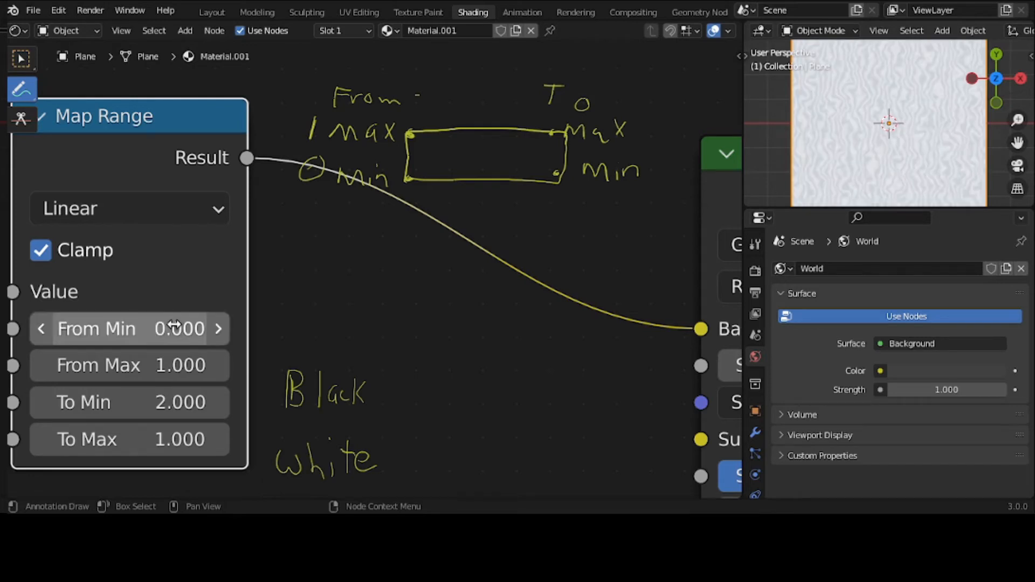
click(155, 401)
text(0)
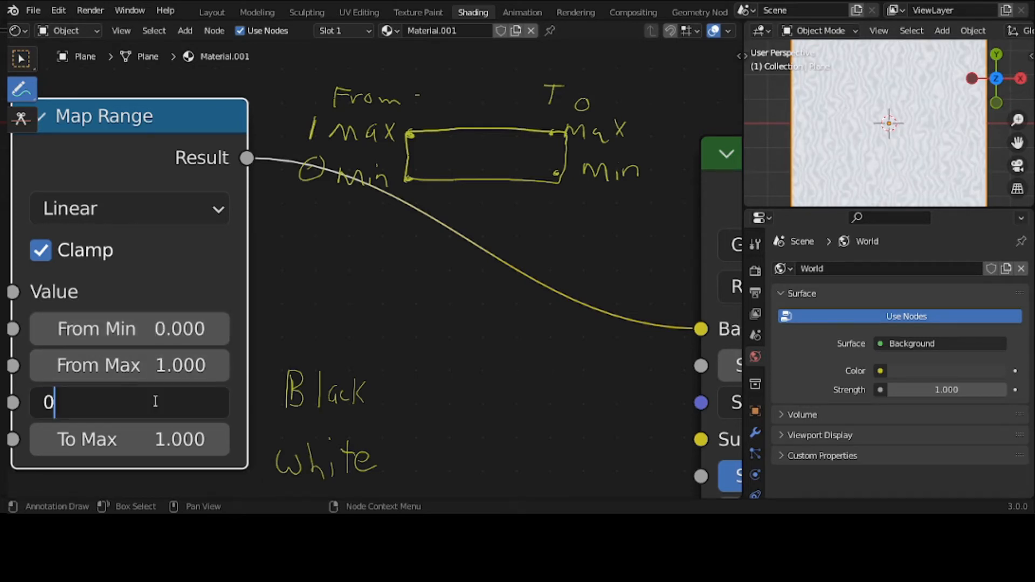
key(Return)
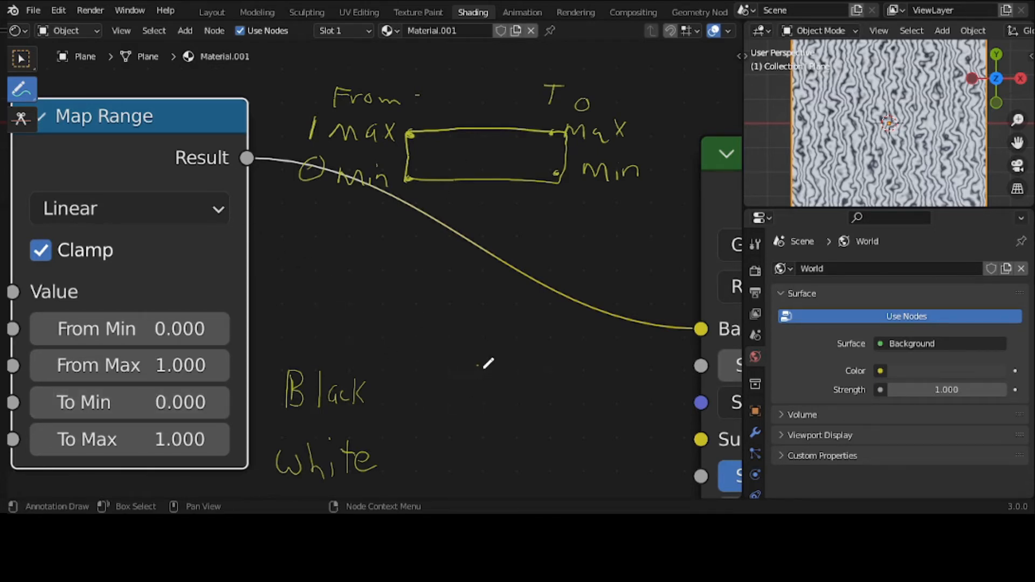
- Handwrite "Min intensity" in the empty space beside the Black label
drag(484, 369, 511, 368)
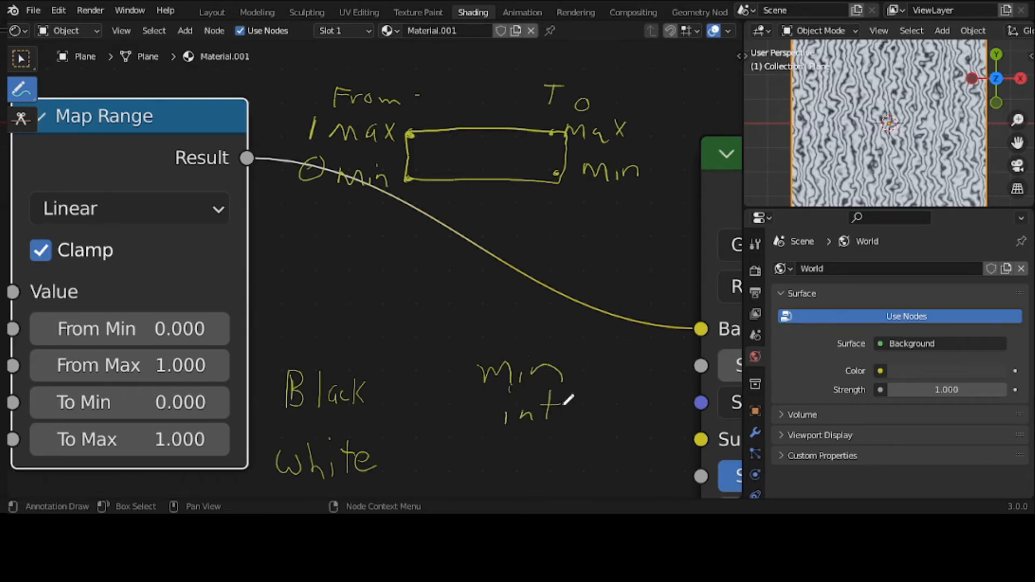
mouse_move(564, 407)
mouse_down()
mouse_move(578, 399)
mouse_move(621, 411)
mouse_up()
click(624, 390)
drag(645, 362, 649, 409)
mouse_move(640, 398)
mouse_down()
mouse_move(664, 395)
mouse_move(657, 410)
mouse_up()
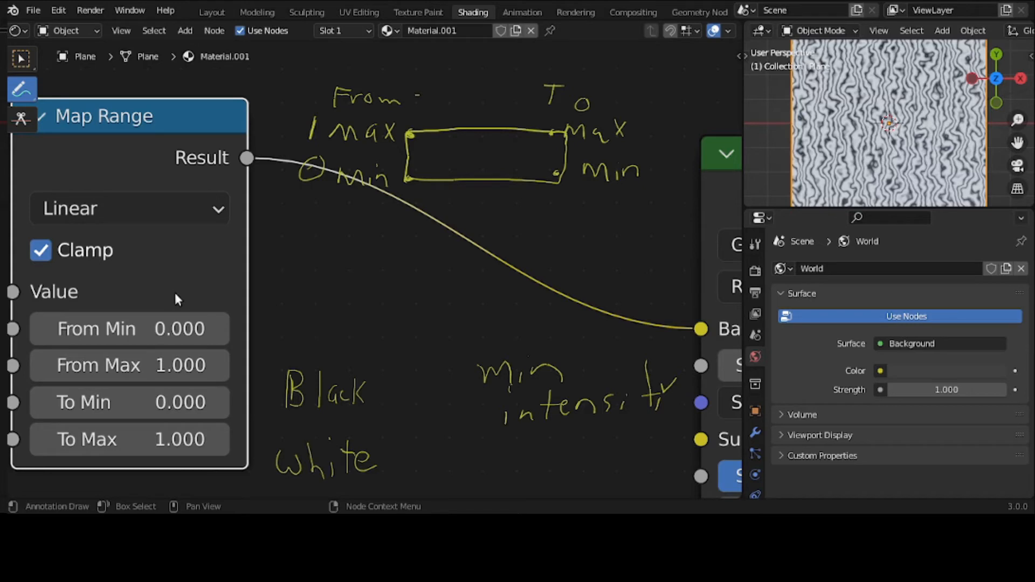
- Set the Map Range node's From Min and To Min both to -3
click(175, 327)
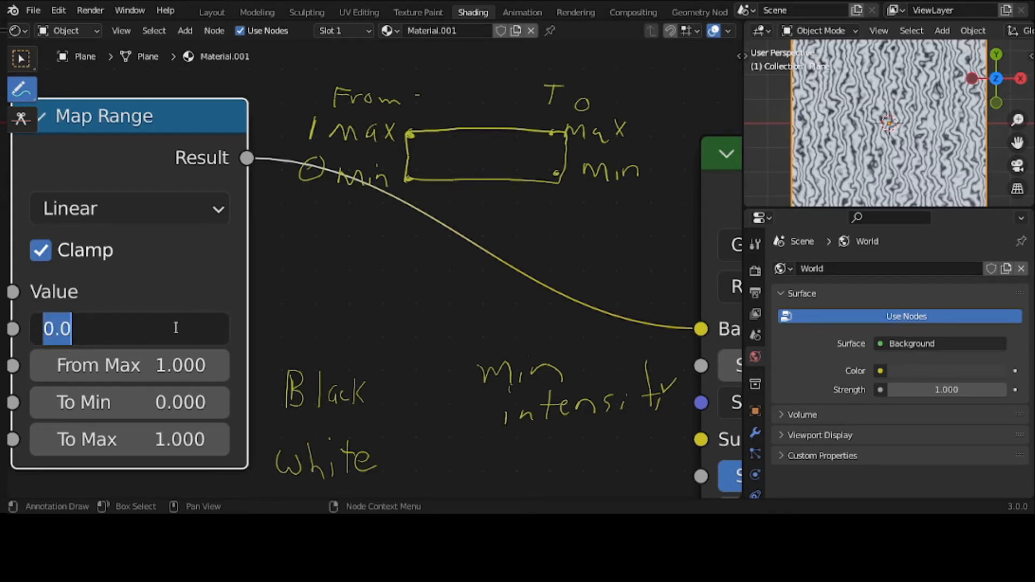
text(-3)
key(Return)
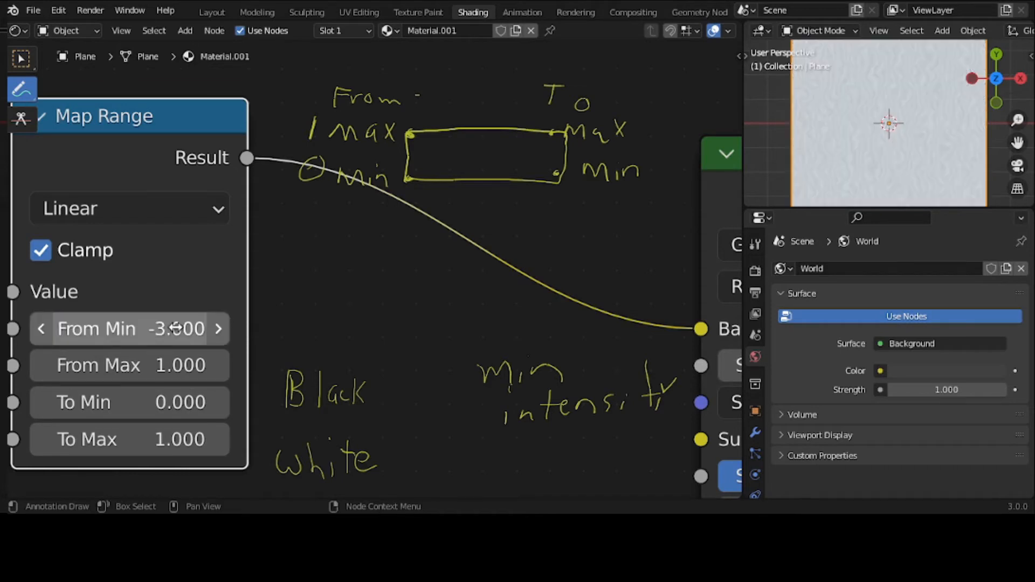
click(180, 403)
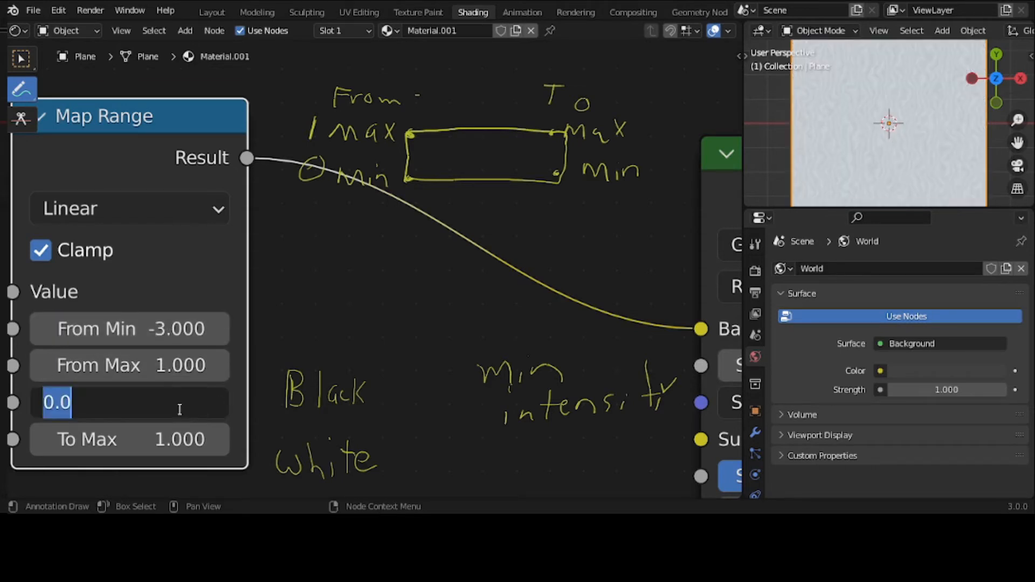
text(-3)
key(Return)
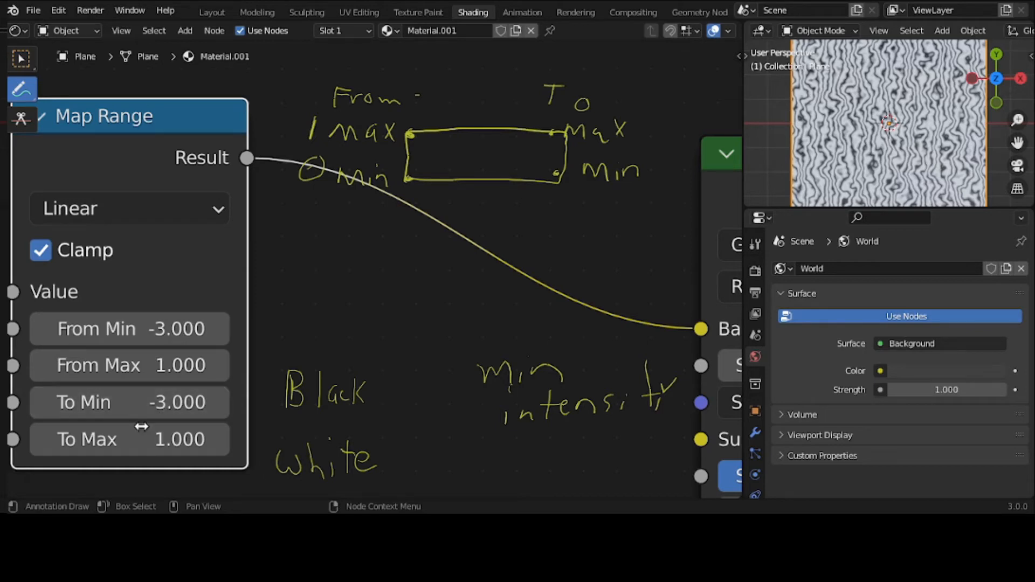
- Set the Map Range node's From Min and To Min both to -10
click(153, 329)
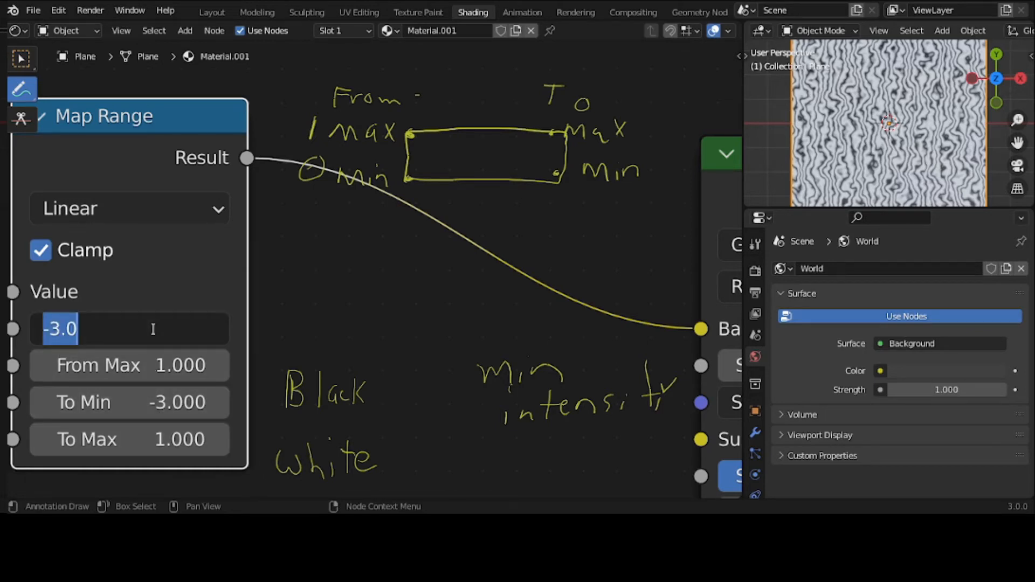
text(-10)
key(Return)
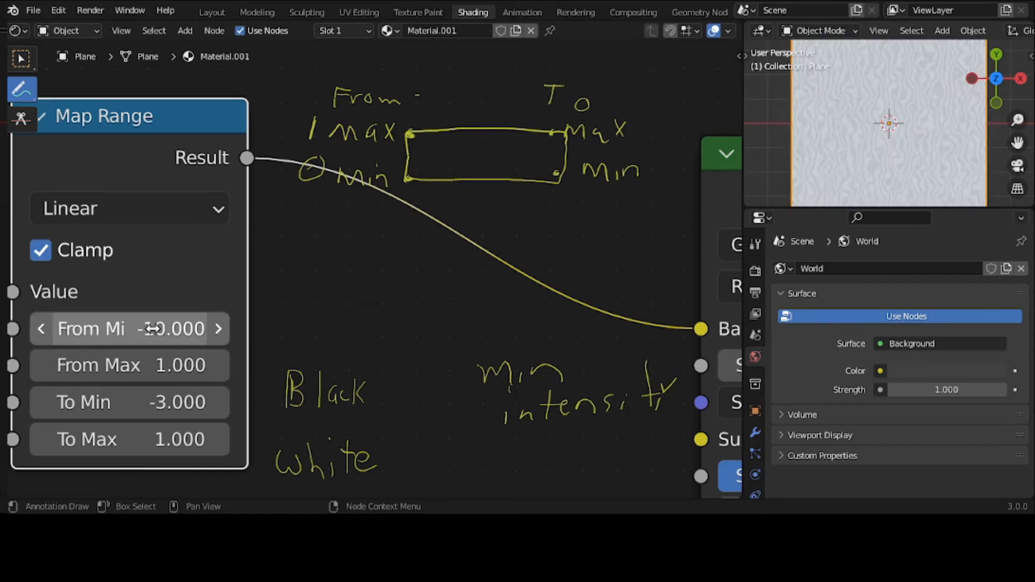
click(168, 403)
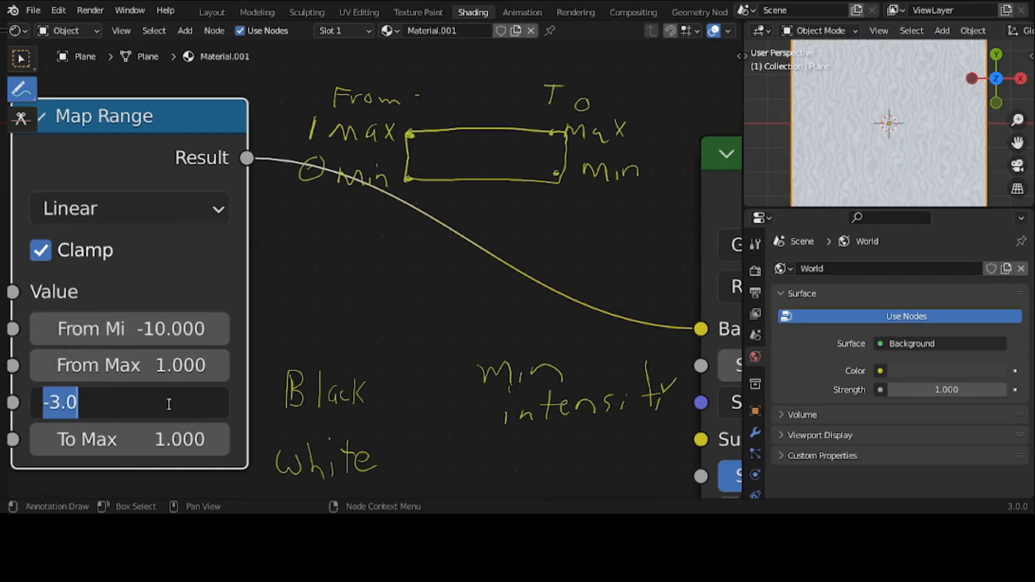
text(-10)
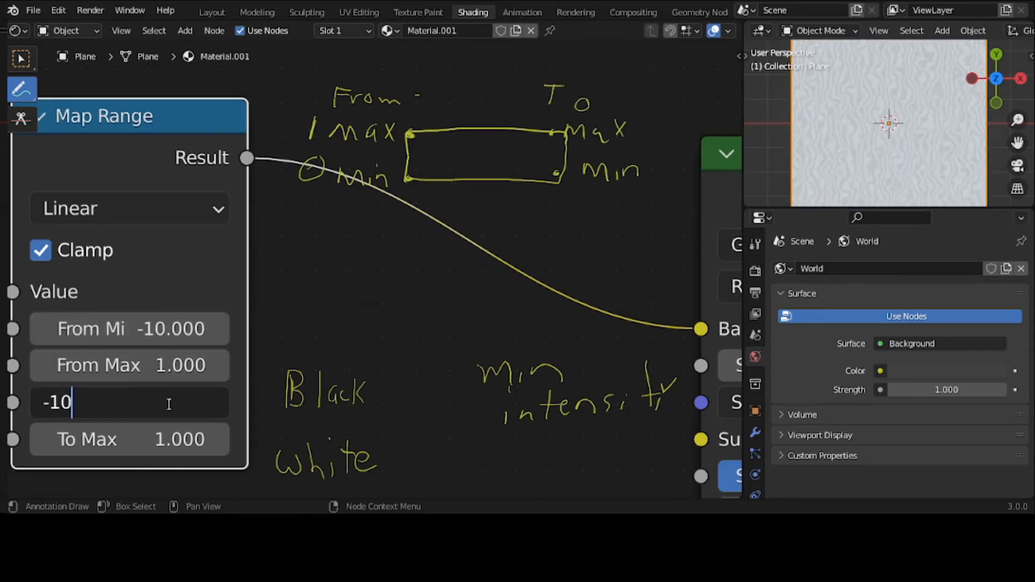
key(Return)
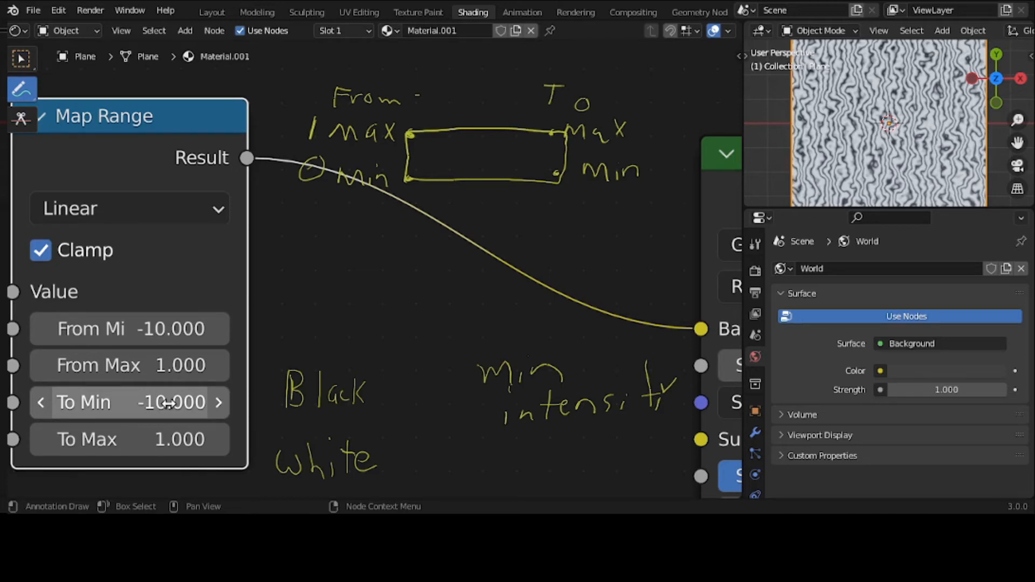
- Reset the Map Range node's To Min and From Min values to 0
click(169, 404)
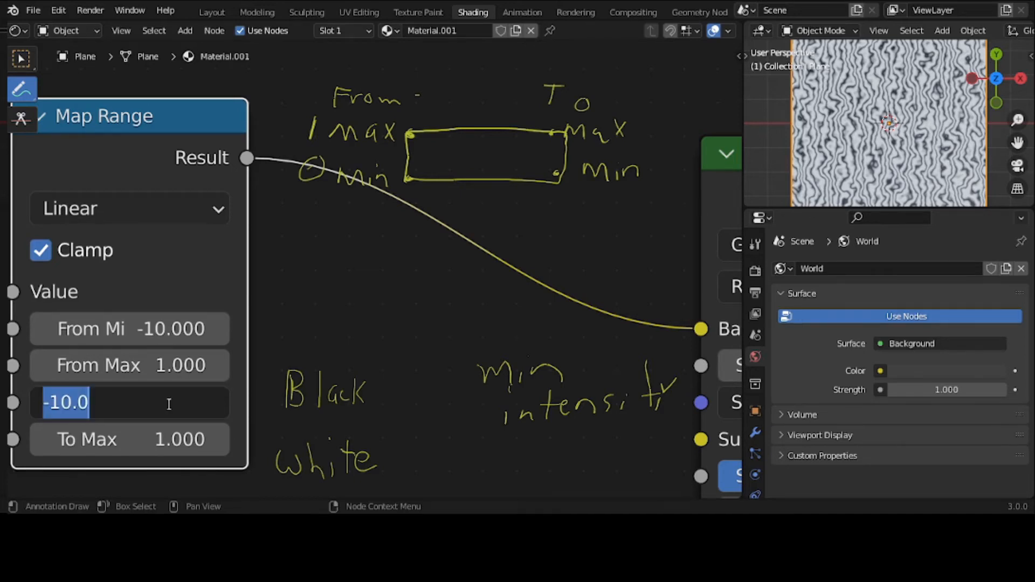
text(0)
key(Return)
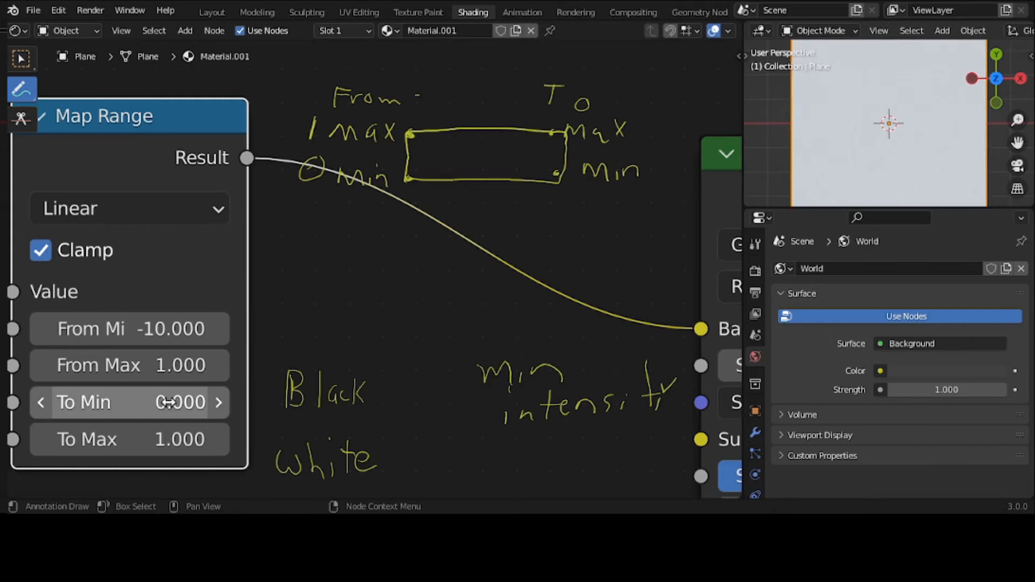
click(172, 332)
text(0)
key(Return)
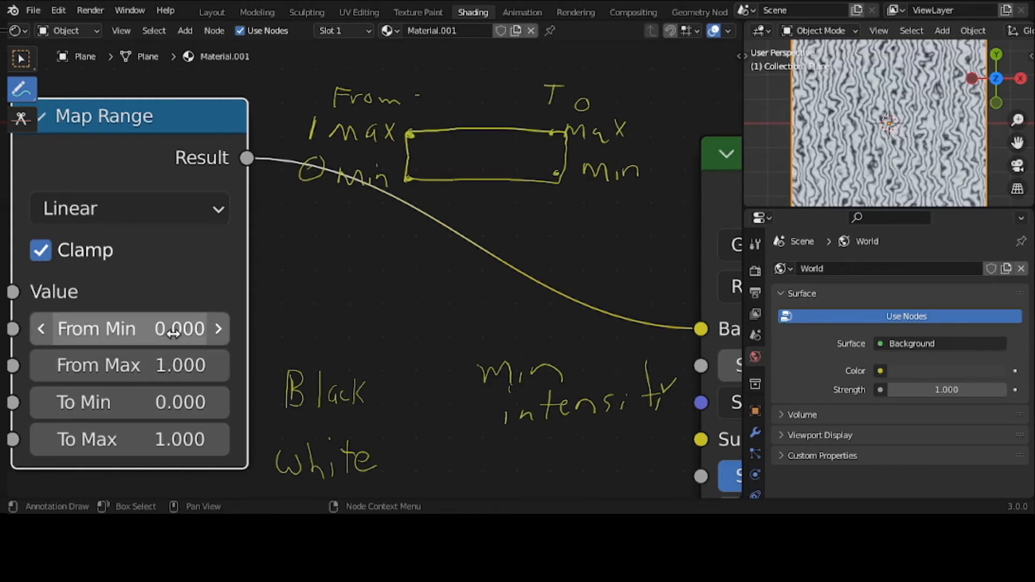
- Set the Map Range node's From Min and From Max both to 2
click(173, 333)
text(2)
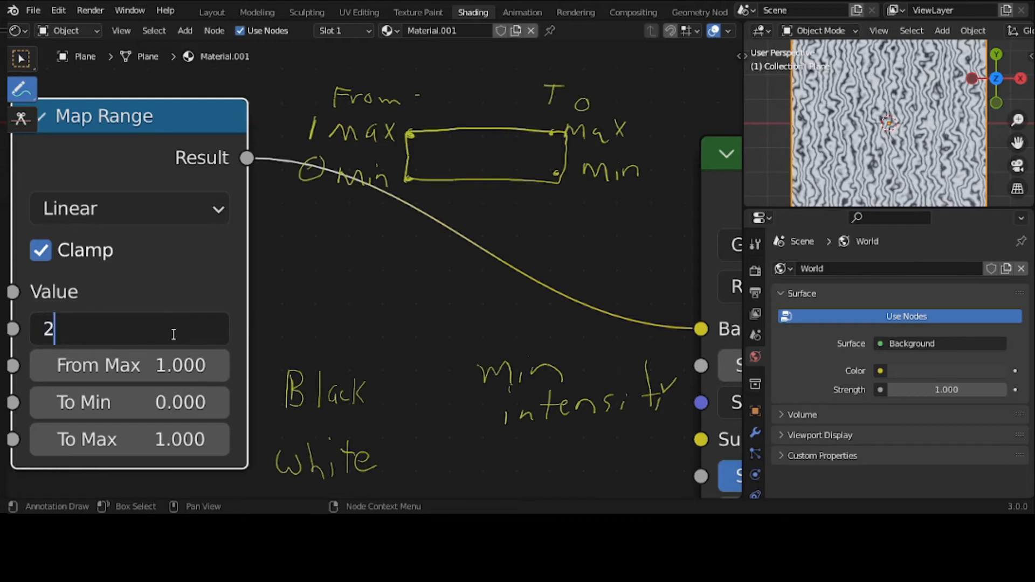
key(Return)
click(172, 365)
text(2)
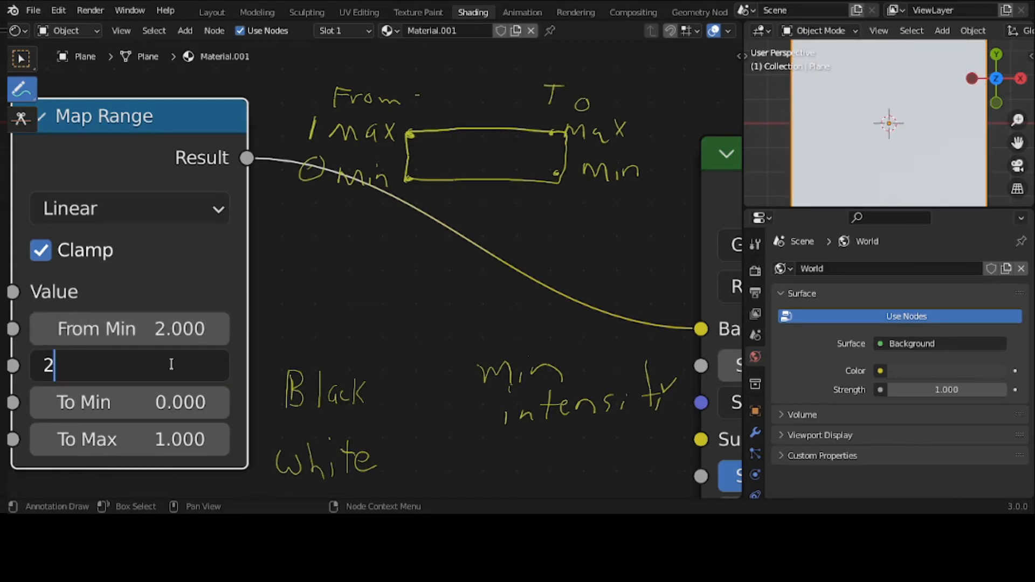
key(Return)
- Set the Map Range node's To Min and To Max both to 2
click(167, 399)
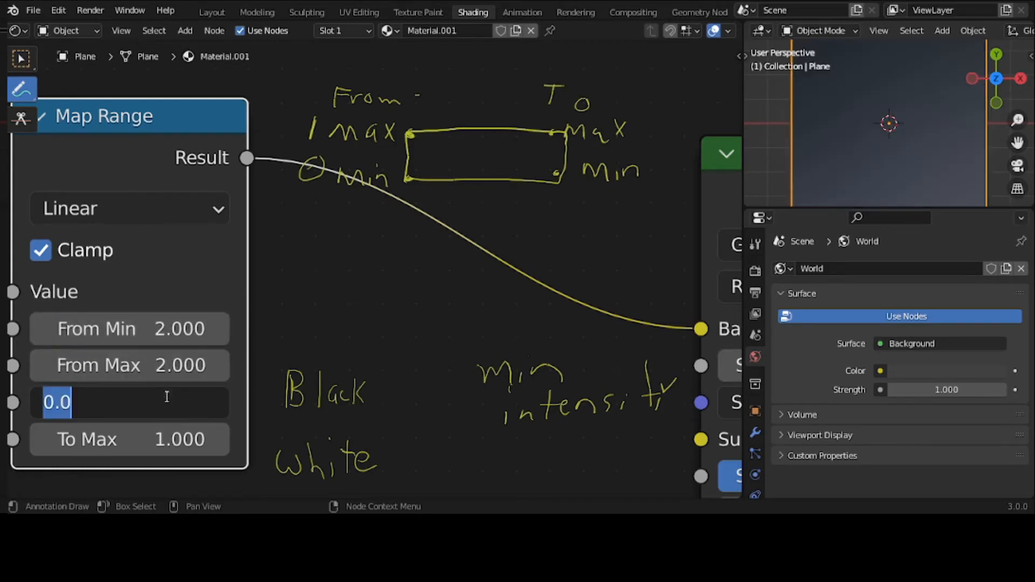
text(2)
key(Return)
click(165, 429)
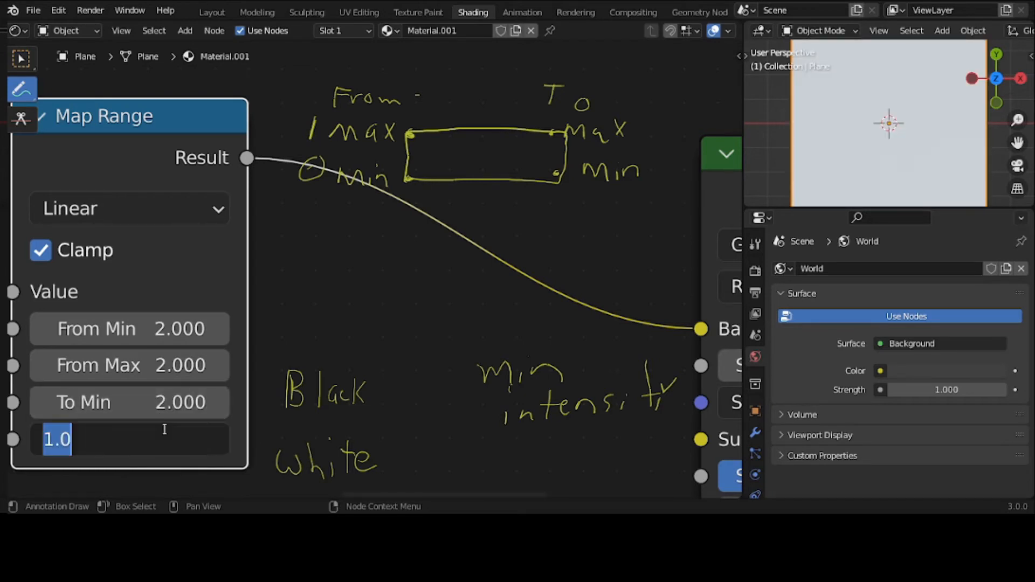
text(2)
key(Return)
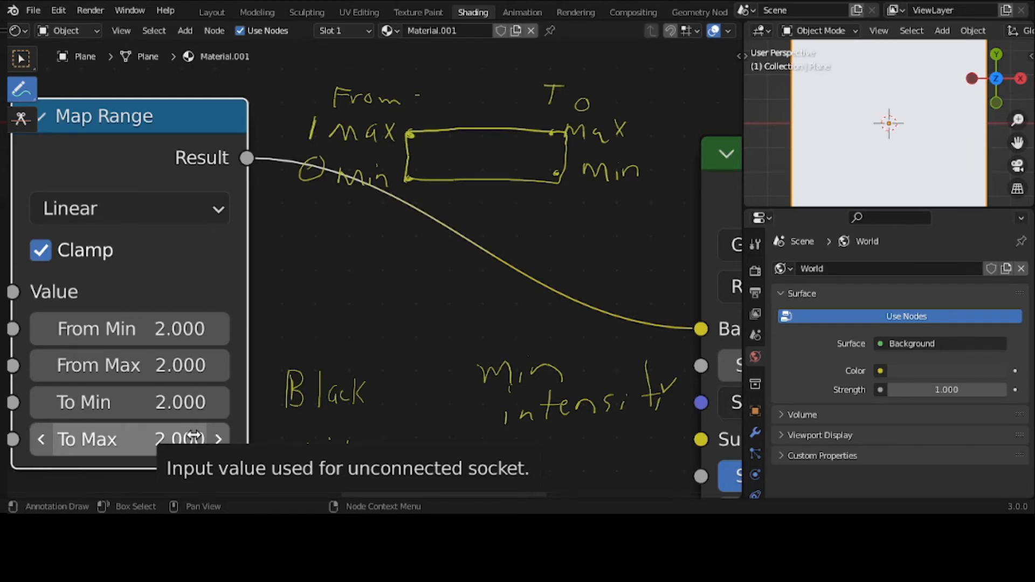
- Set the Map Range node's From Min and From Max both to 1
click(191, 330)
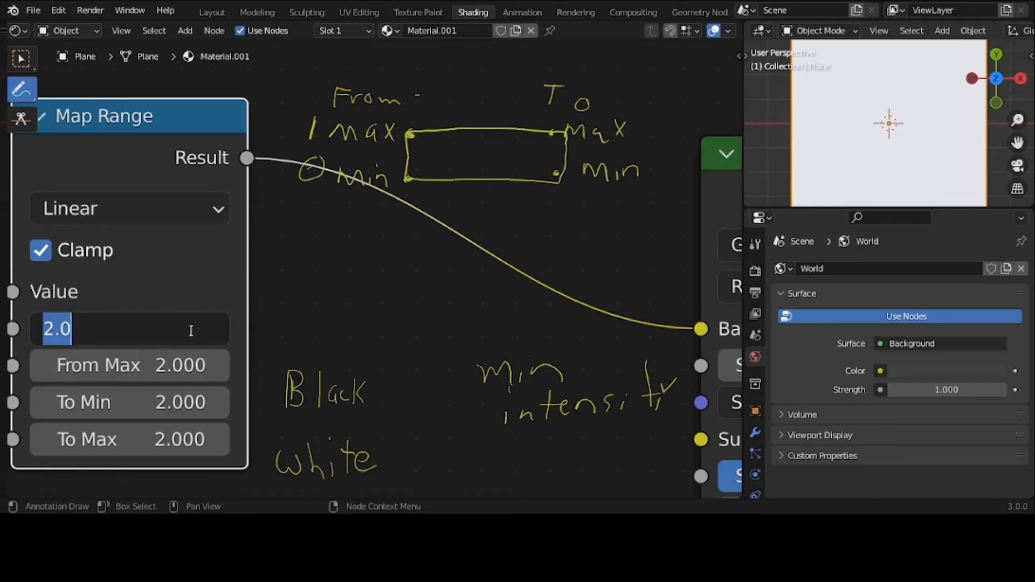
text(1)
key(Return)
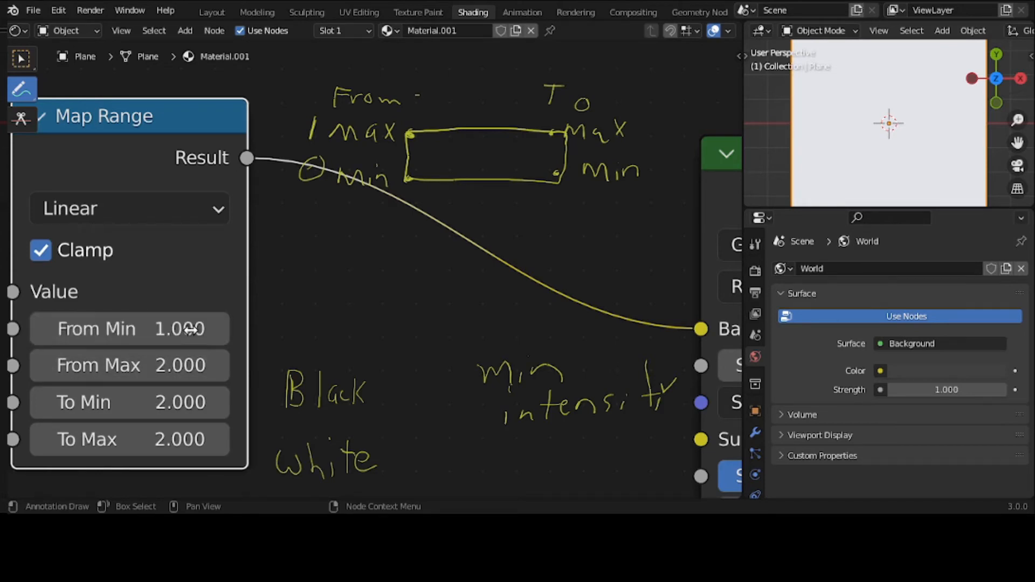
click(176, 361)
text(1)
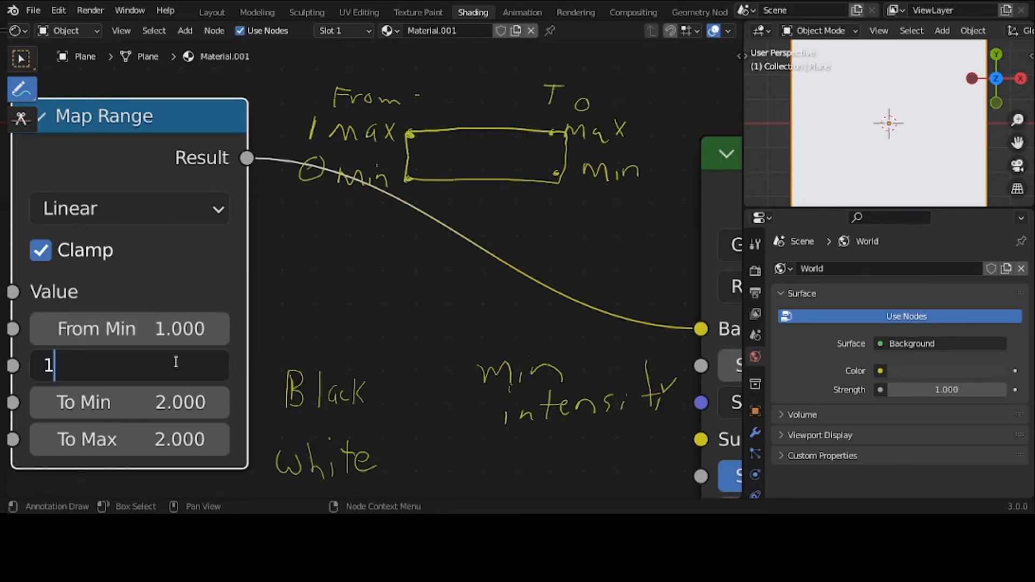
key(Return)
- Set the Map Range node's To Min and To Max both to 1
click(175, 401)
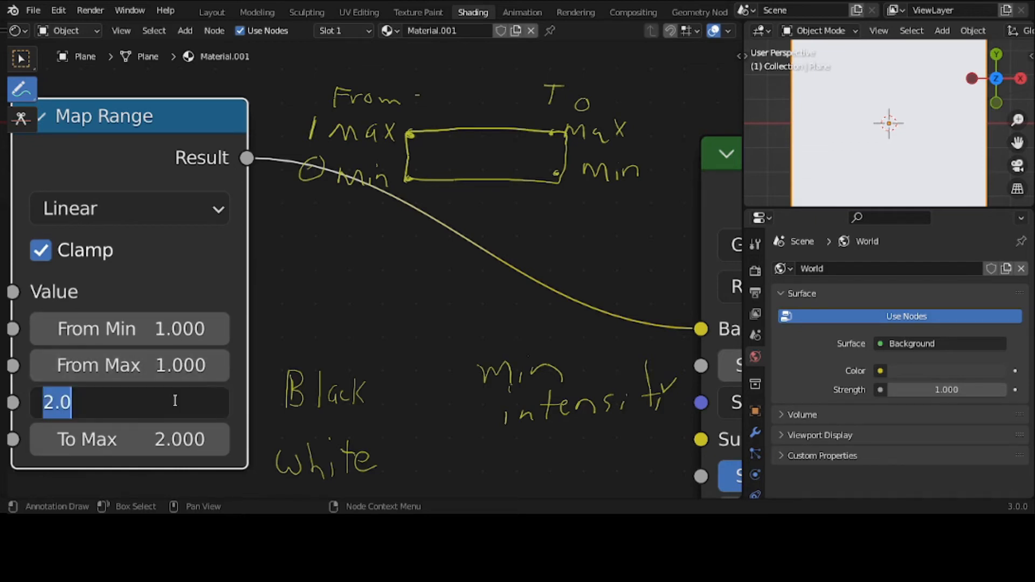
text(1)
key(Return)
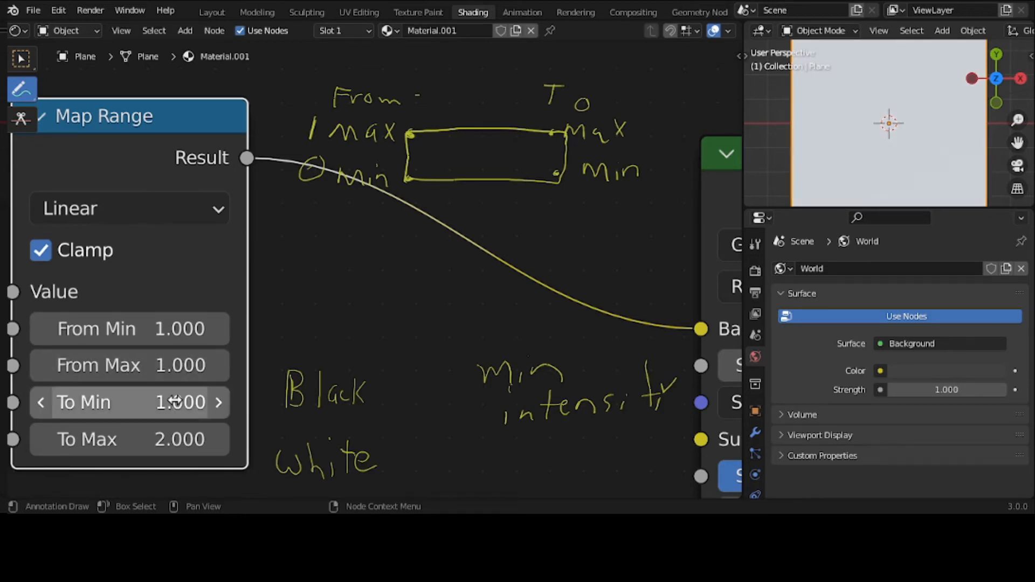
click(177, 437)
text(1)
key(Return)
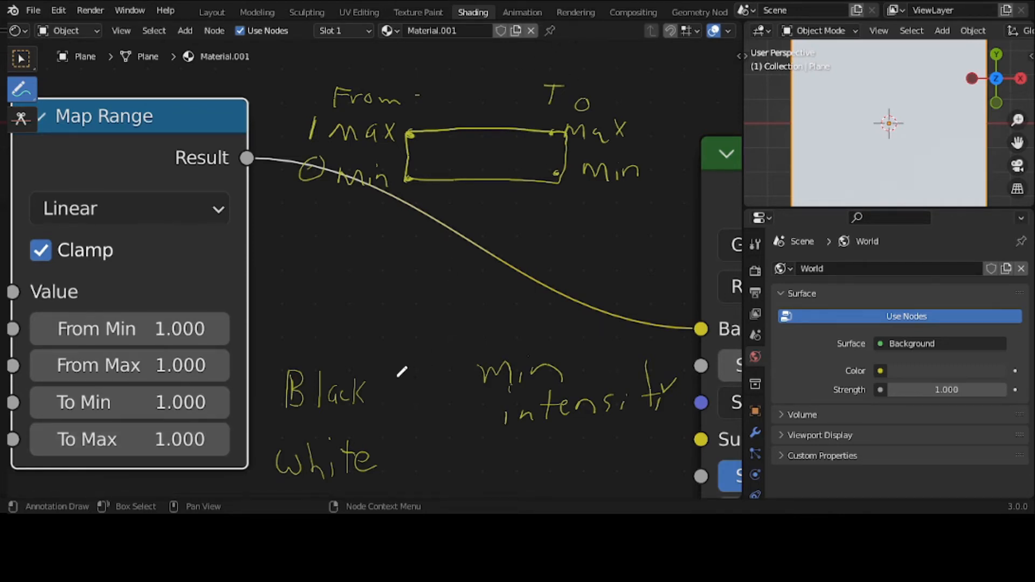
- Handwrite "-0" directly after the Black label and "-1" directly after the white label
mouse_move(400, 373)
mouse_down()
mouse_move(400, 406)
mouse_move(414, 373)
mouse_move(387, 389)
mouse_up()
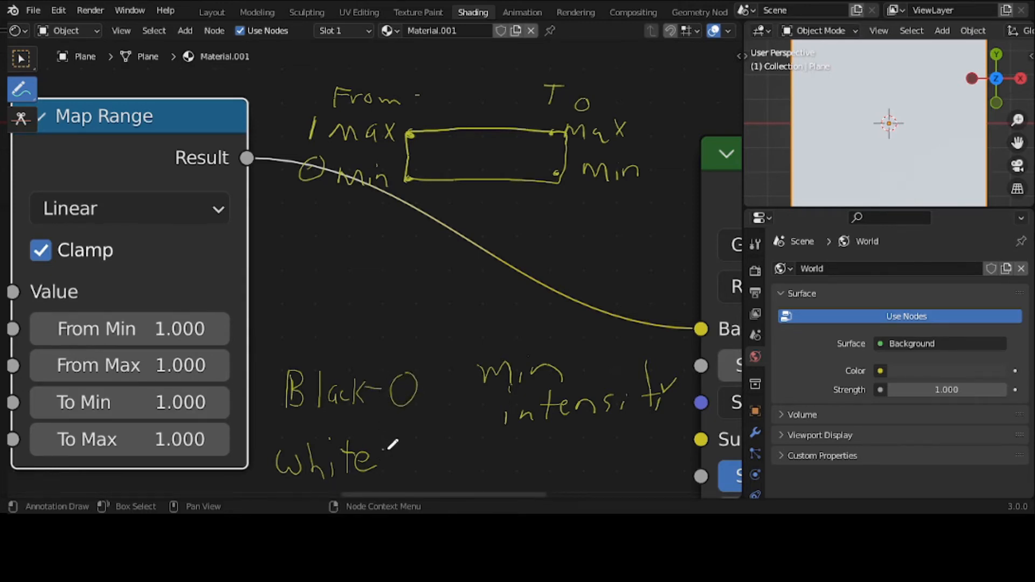
drag(406, 441, 416, 459)
- Set the Map Range node's From Min and From Max both to 0.5
click(169, 334)
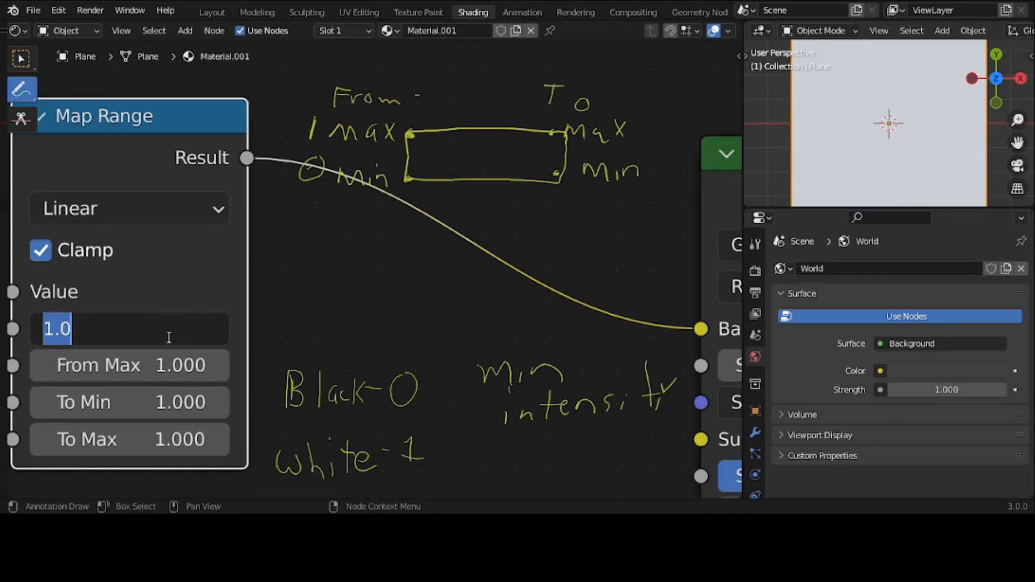
text(.)
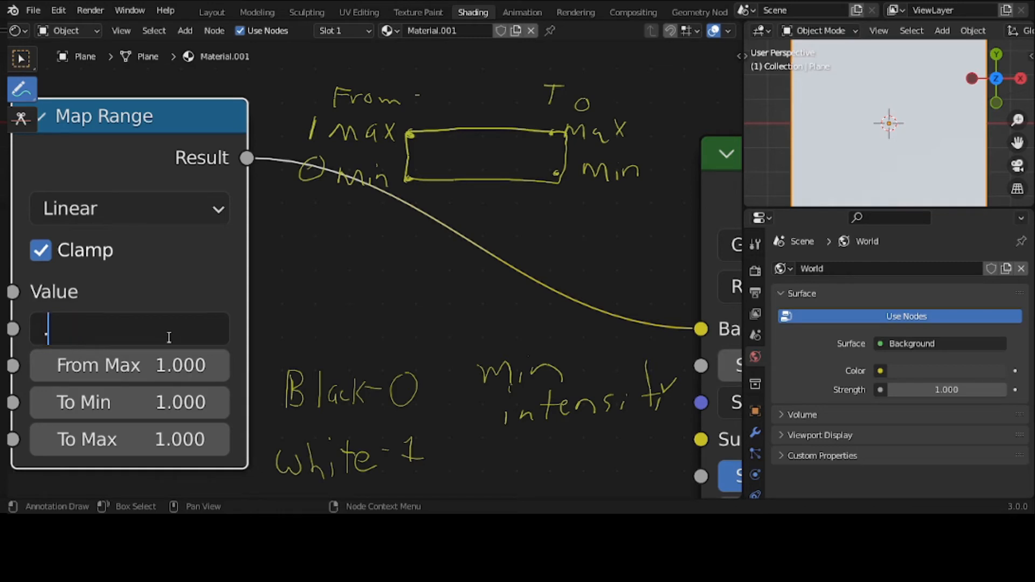
text(5)
key(Return)
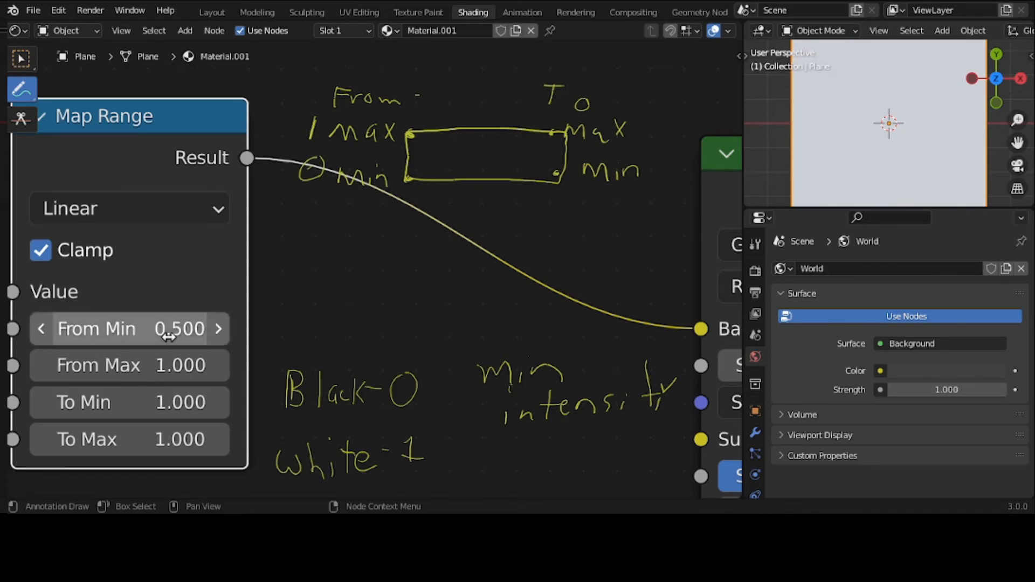
click(170, 379)
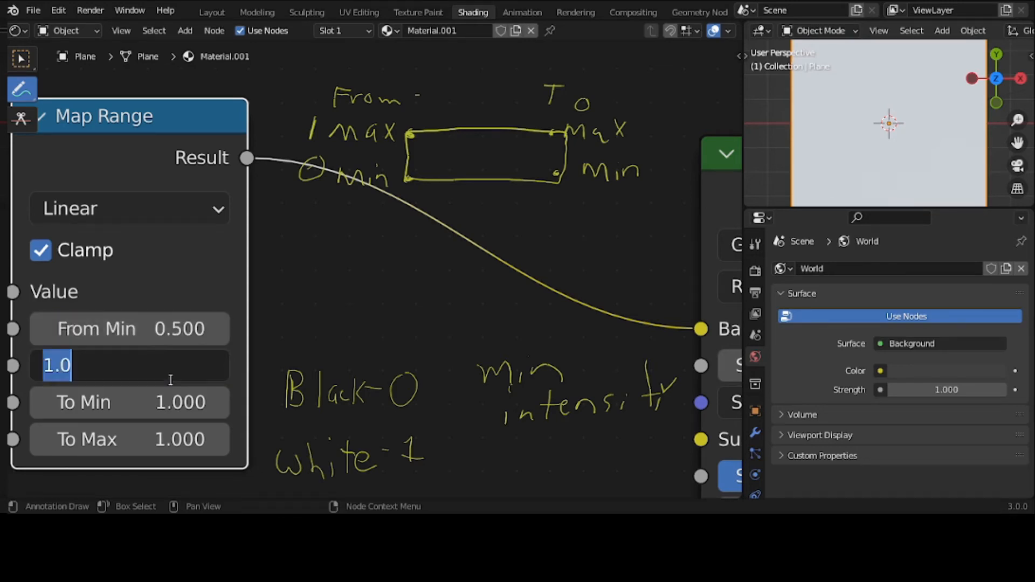
text(.5)
key(Return)
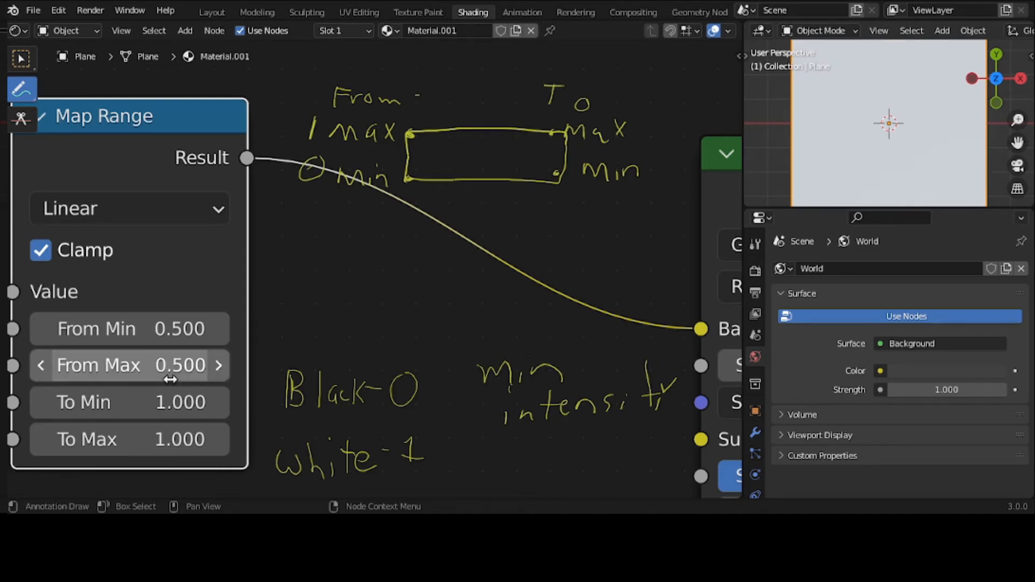
- Set the Map Range node's To Min and To Max both to 0.5
click(170, 399)
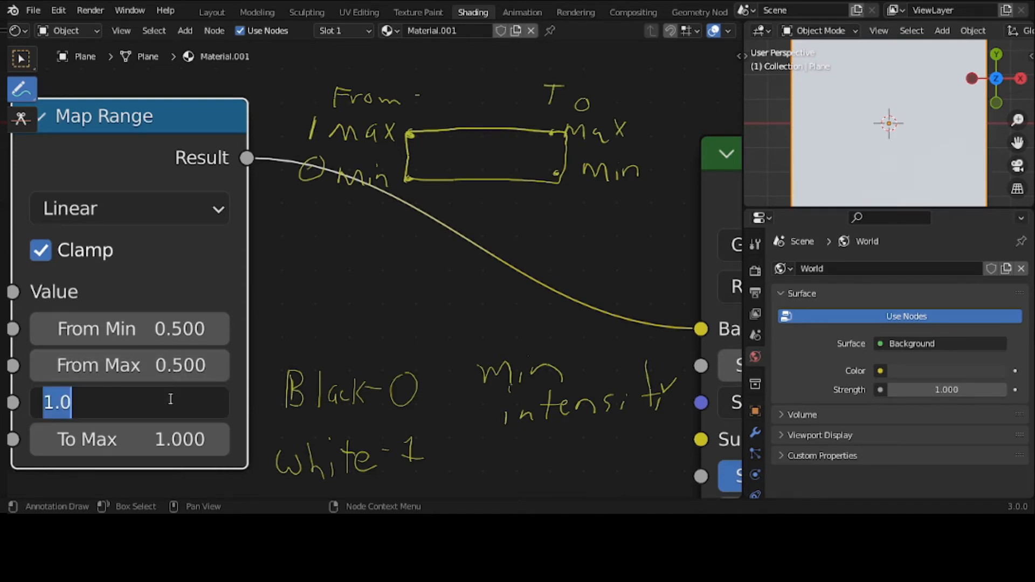
text(.5)
key(Return)
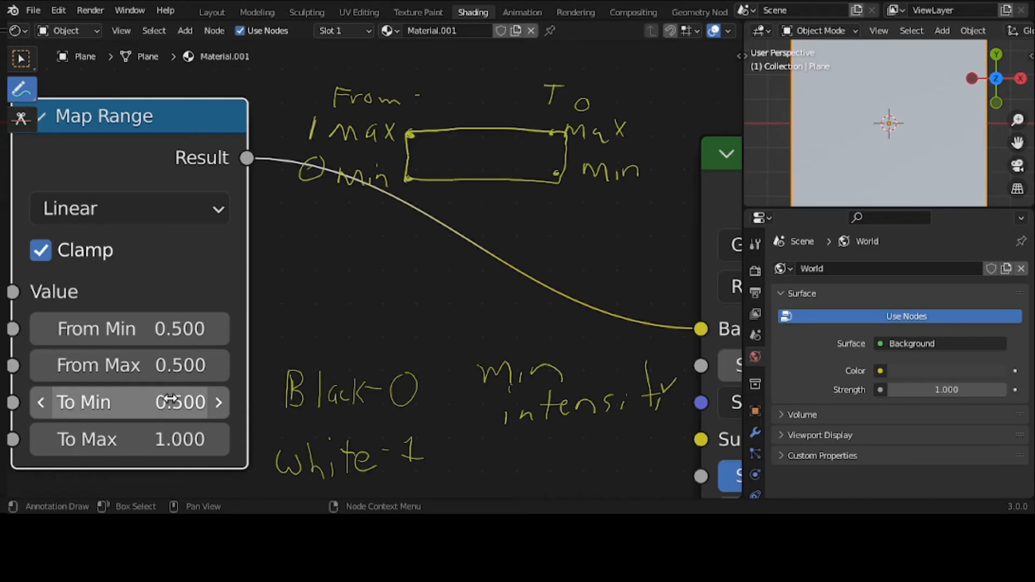
click(167, 433)
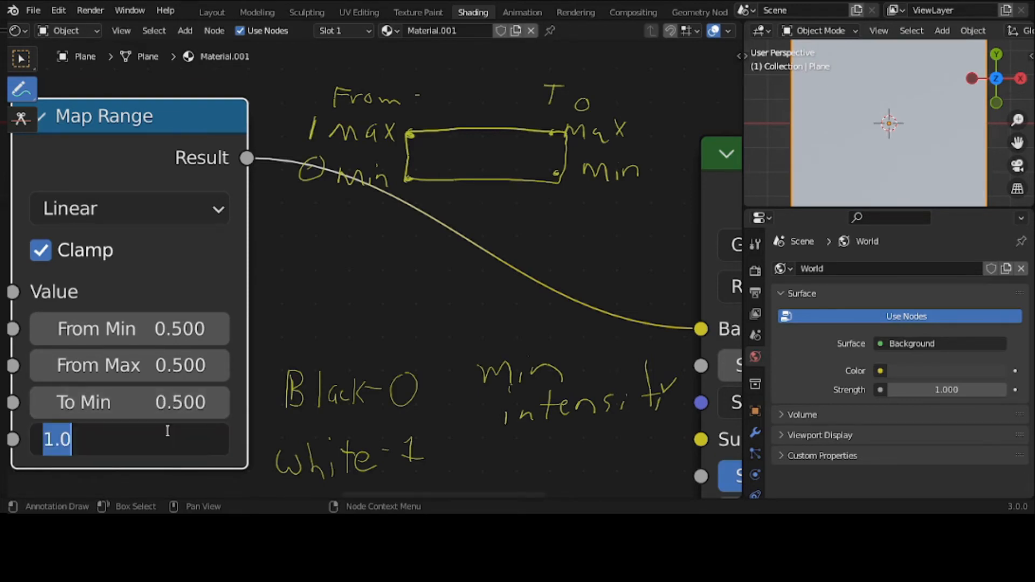
text(.5)
key(Return)
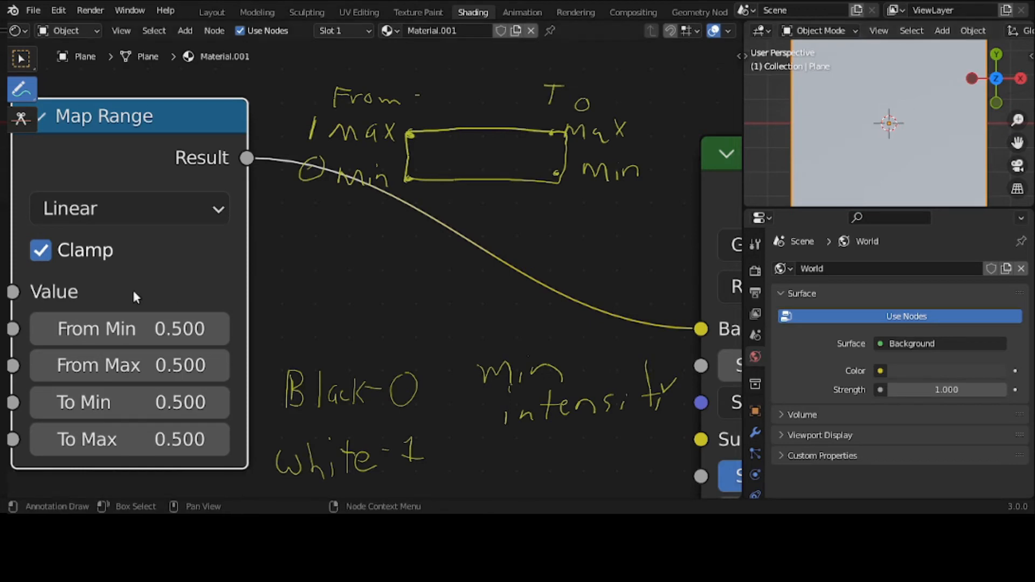
- Set the Map Range node's From Min and From Max both to 0.1
click(159, 328)
key(BackSpace)
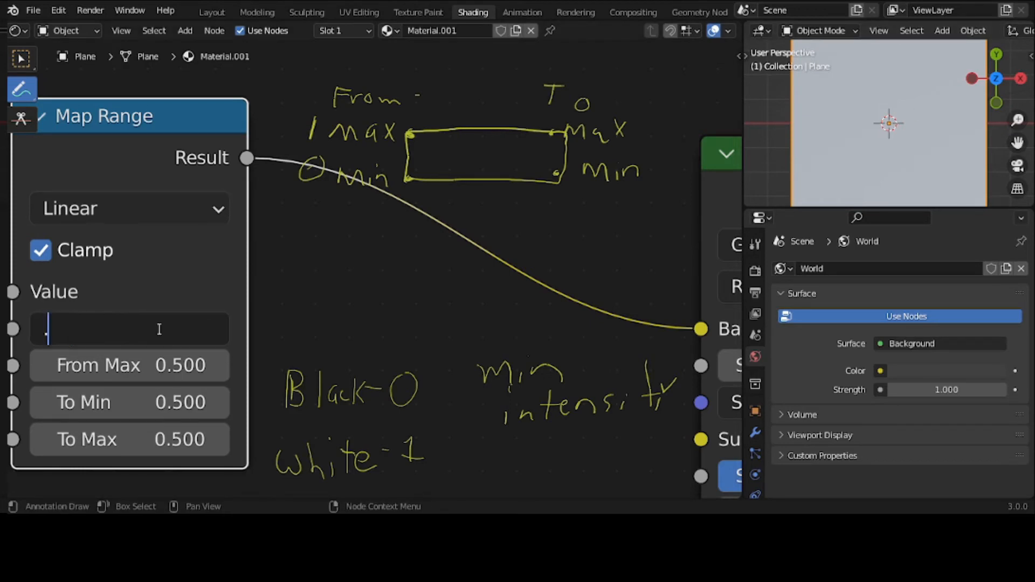
text(.1)
key(Return)
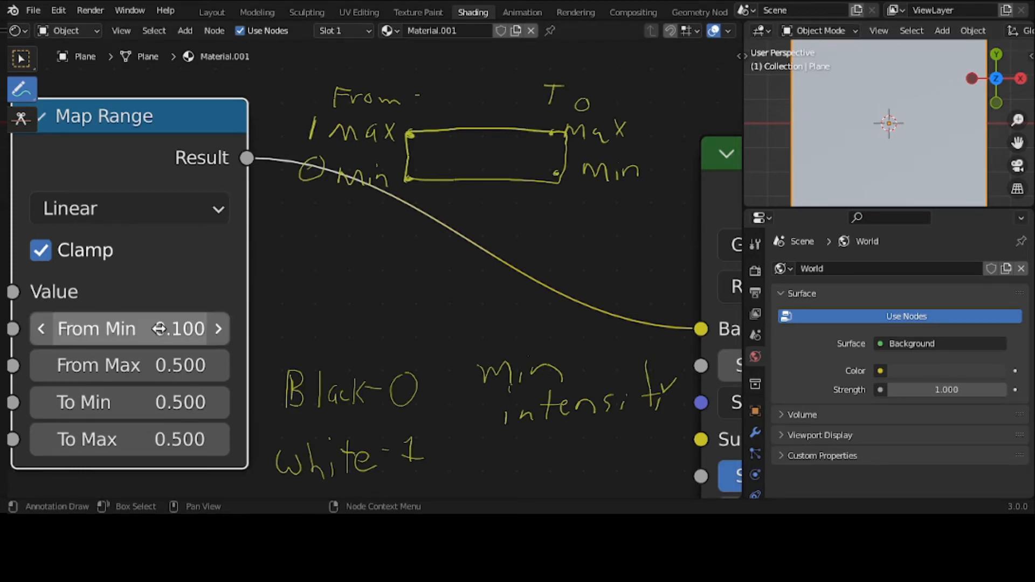
click(177, 366)
key(BackSpace)
text(.1)
key(Return)
- Set the Map Range node's To Min and To Max both to 0.1
click(189, 404)
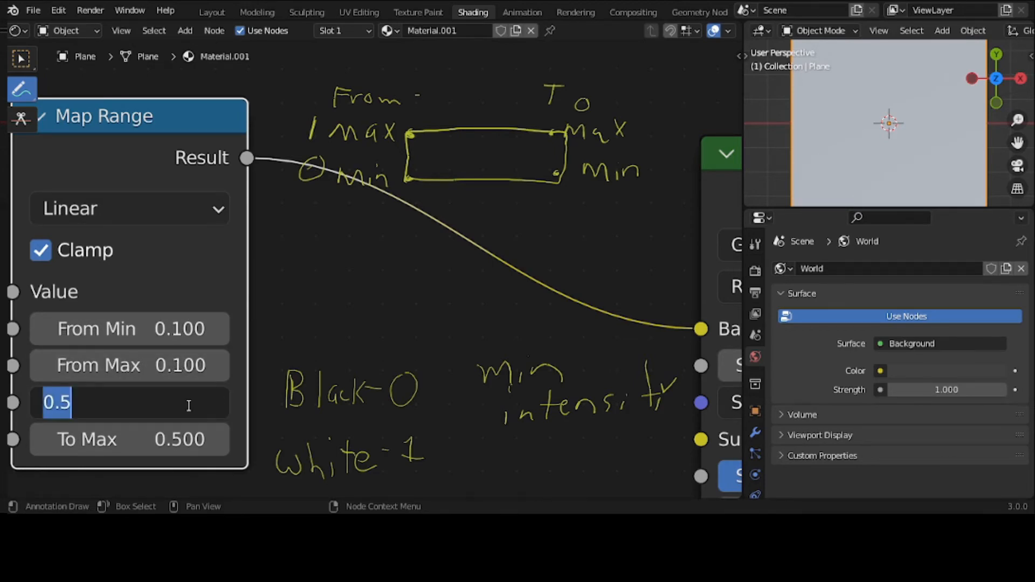
key(BackSpace)
text(.1)
key(Return)
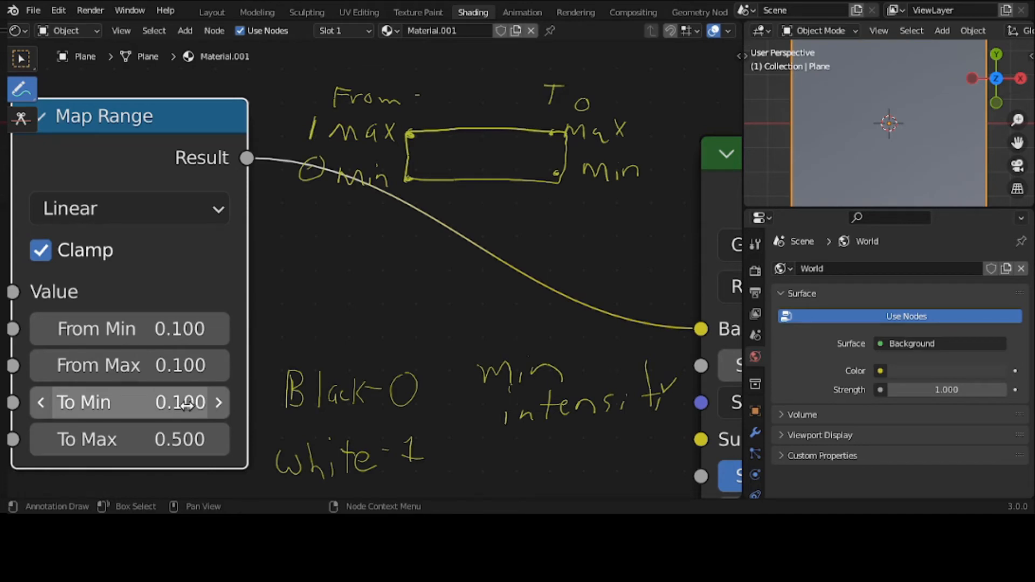
click(179, 438)
text(.1)
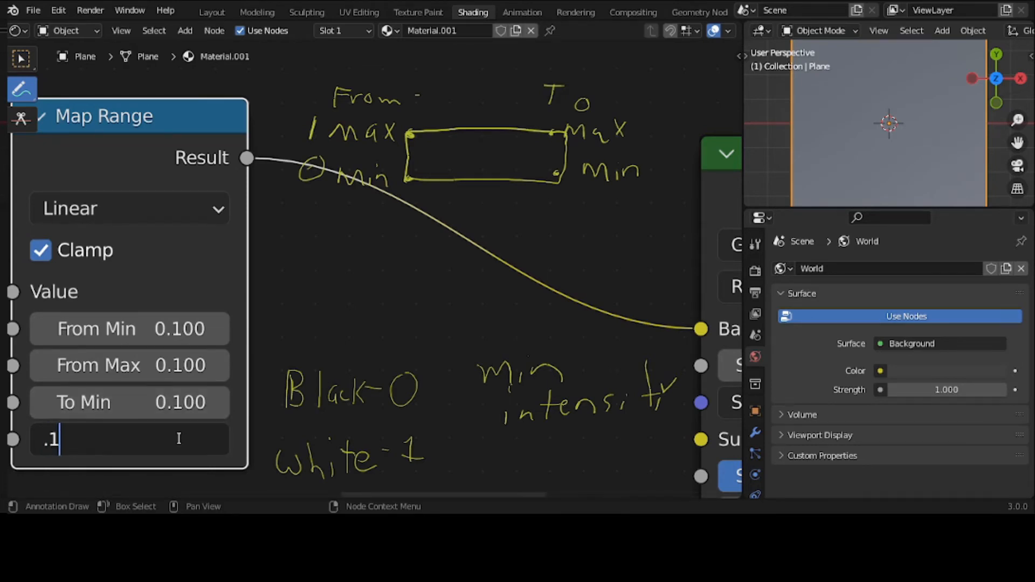
key(Return)
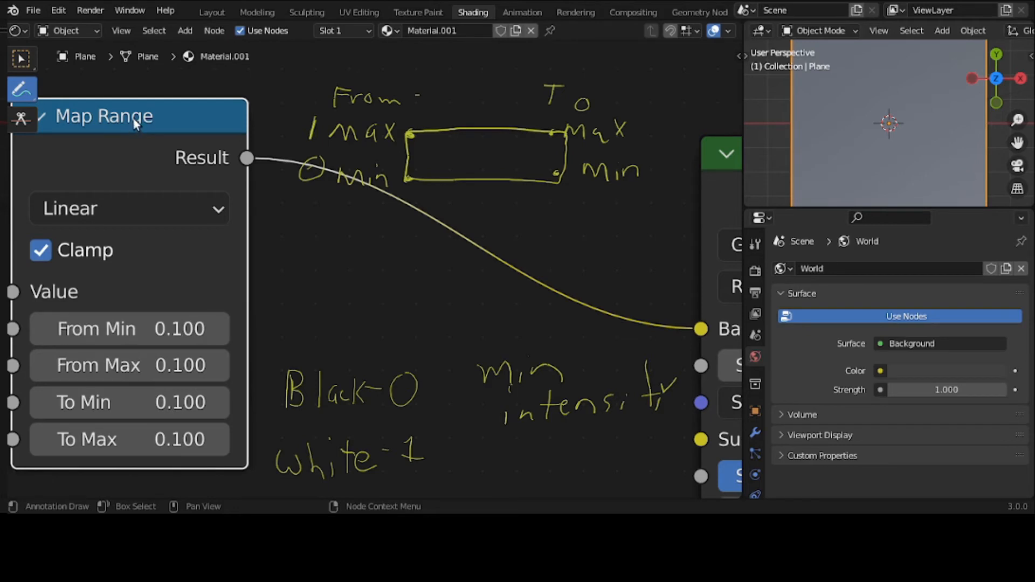
- Set the Map Range node's From Min to 1 and From Max to 0
drag(139, 120, 158, 124)
click(180, 323)
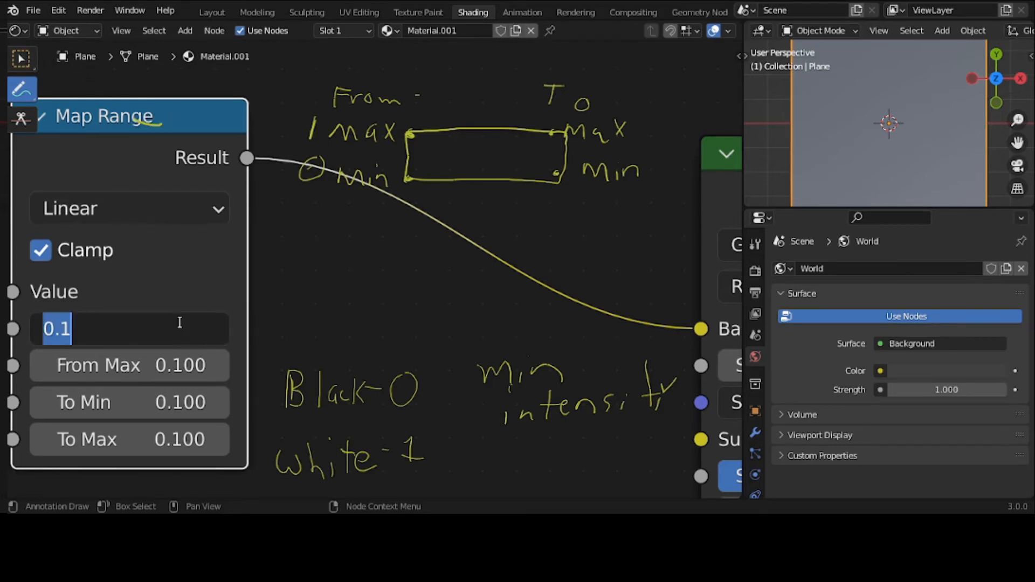
text(1)
key(Return)
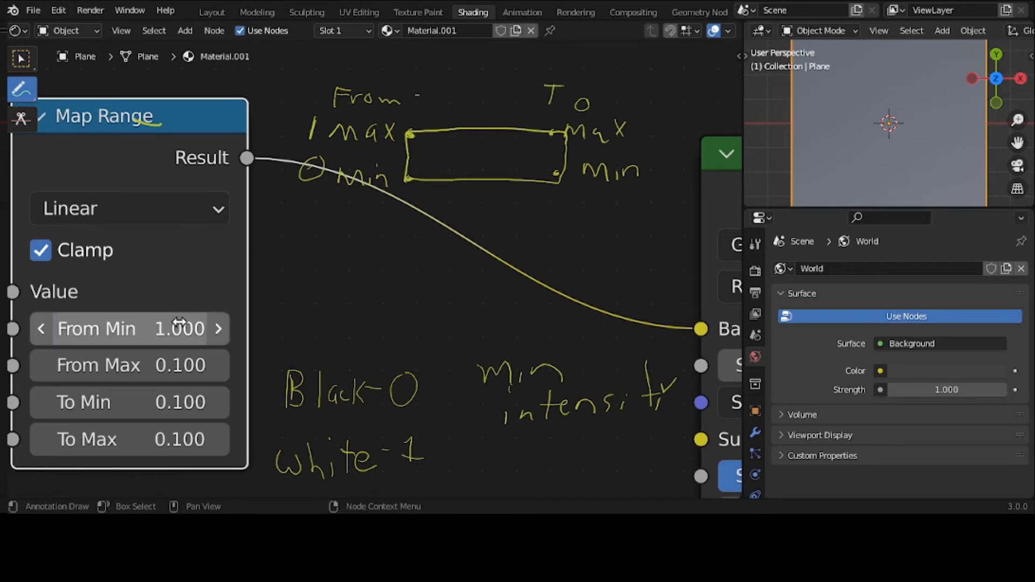
click(178, 365)
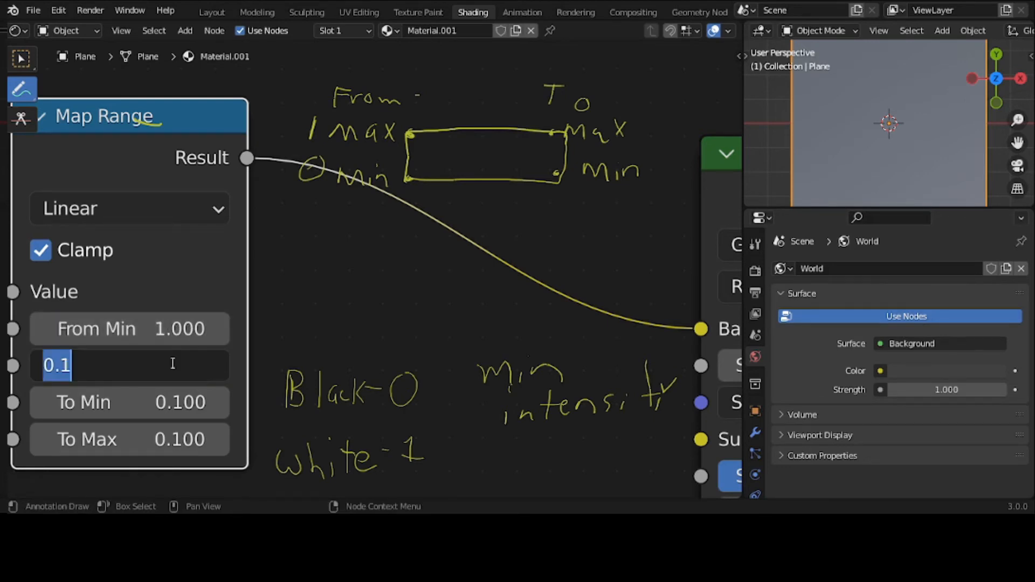
text(0)
key(Return)
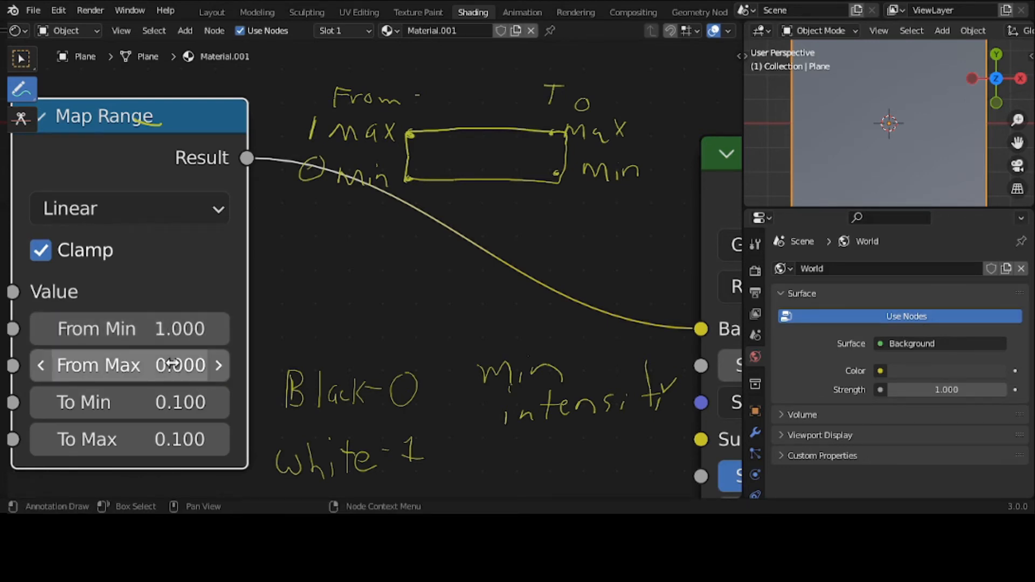
- Set the Map Range node's To Min to 1 and To Max to 0
click(167, 402)
text(1)
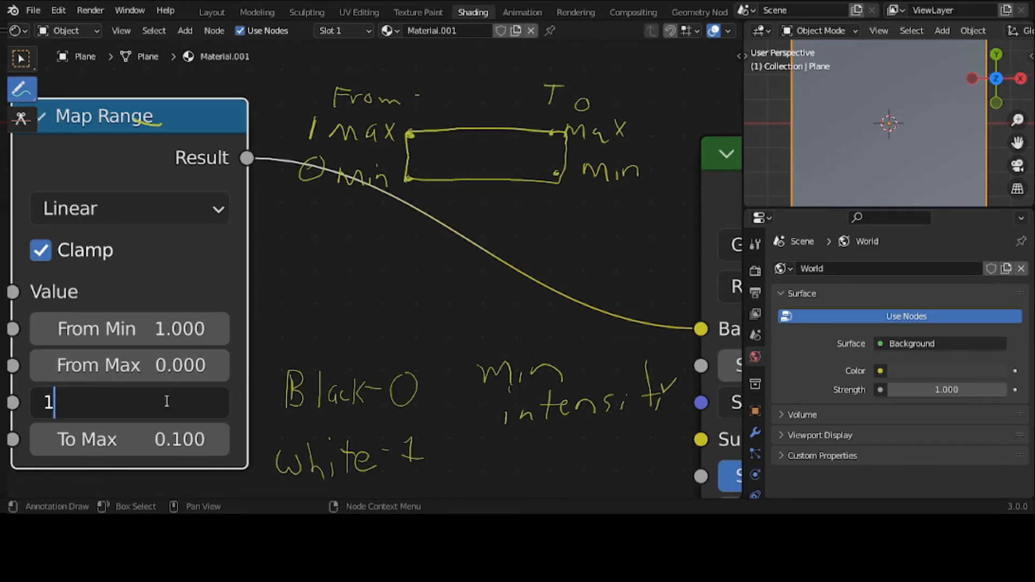
key(Return)
click(167, 429)
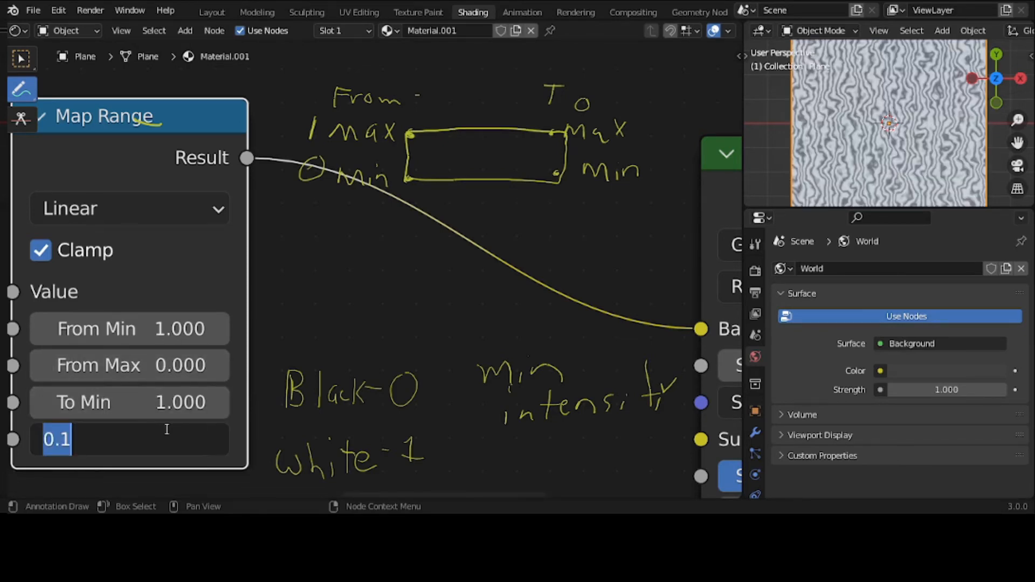
text(0)
key(Return)
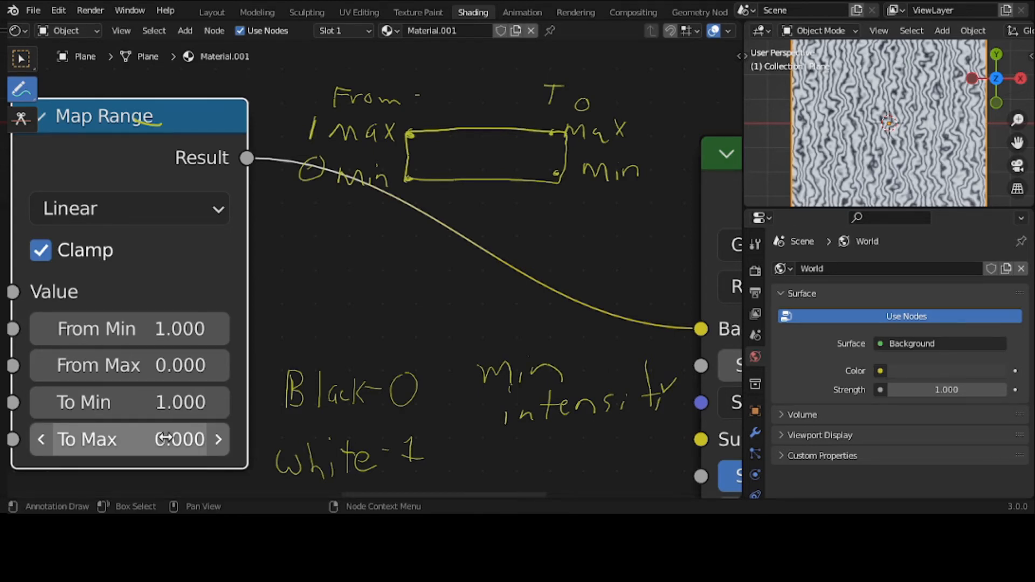
- Set the Map Range node's To Max to 1 and To Min to 0
click(166, 438)
text(1)
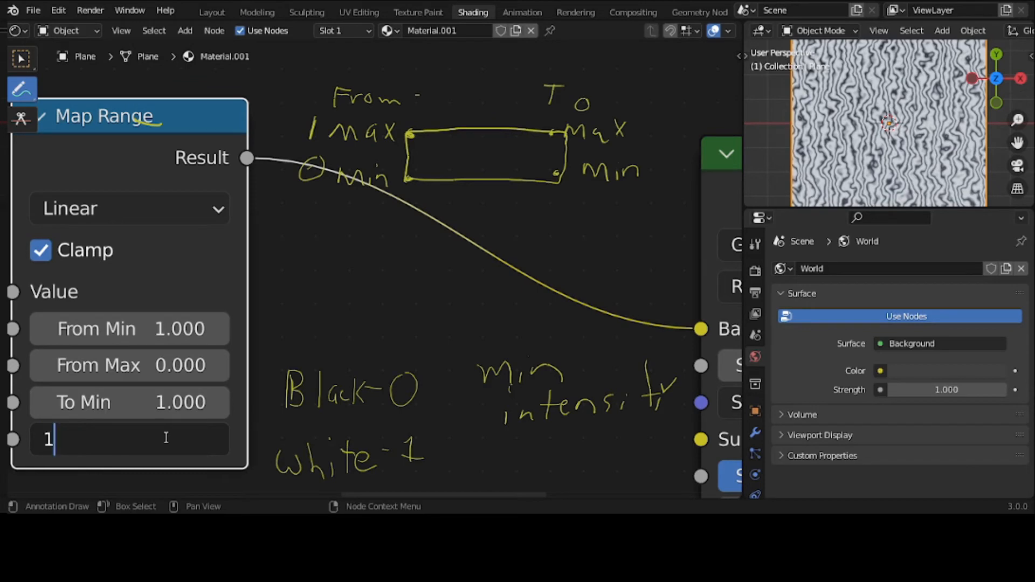
key(Return)
click(166, 415)
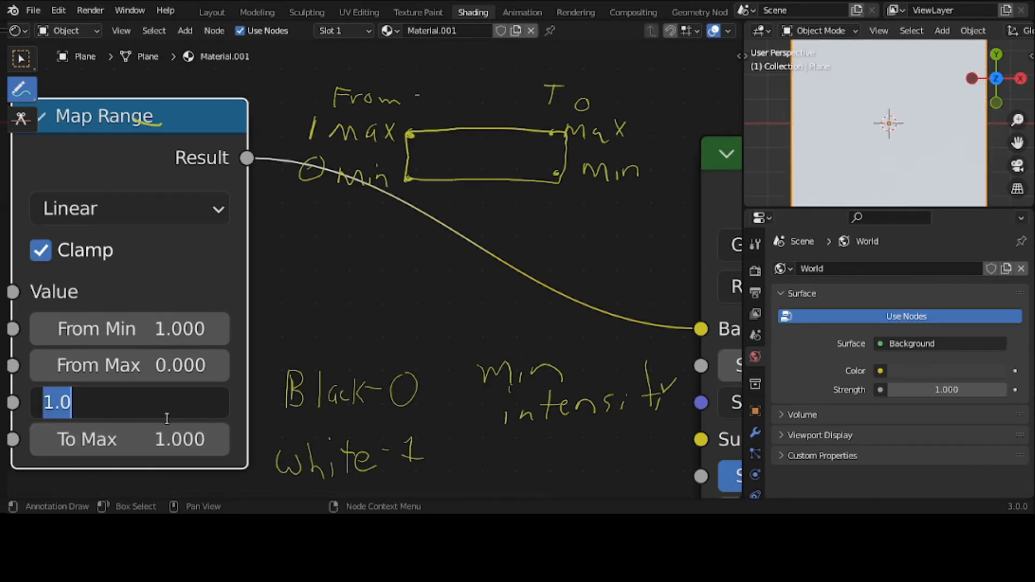
text(0)
key(Return)
- Set the Map Range node's From Max to 1 and From Min to 0
click(172, 366)
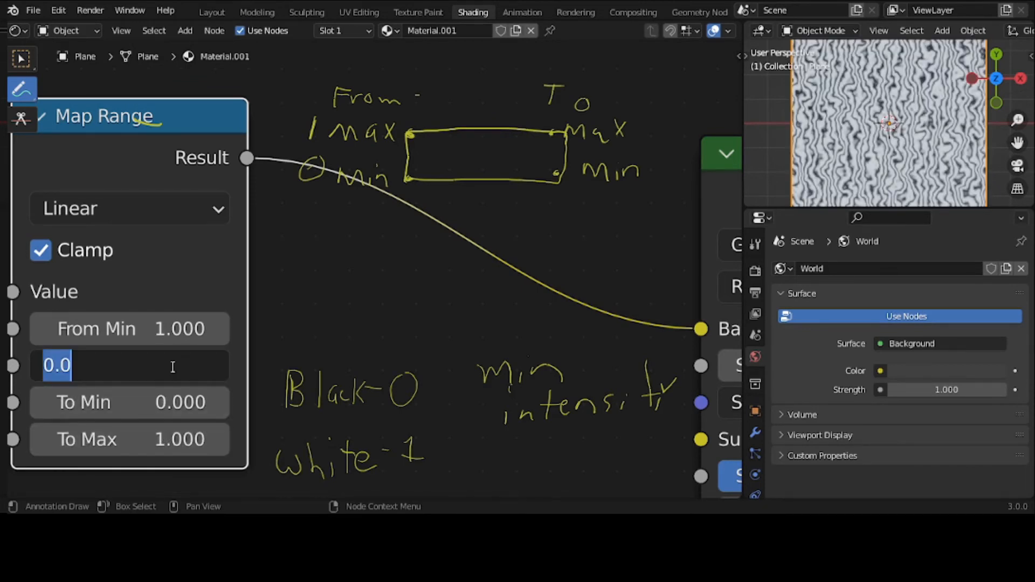
text(1)
key(Return)
click(175, 328)
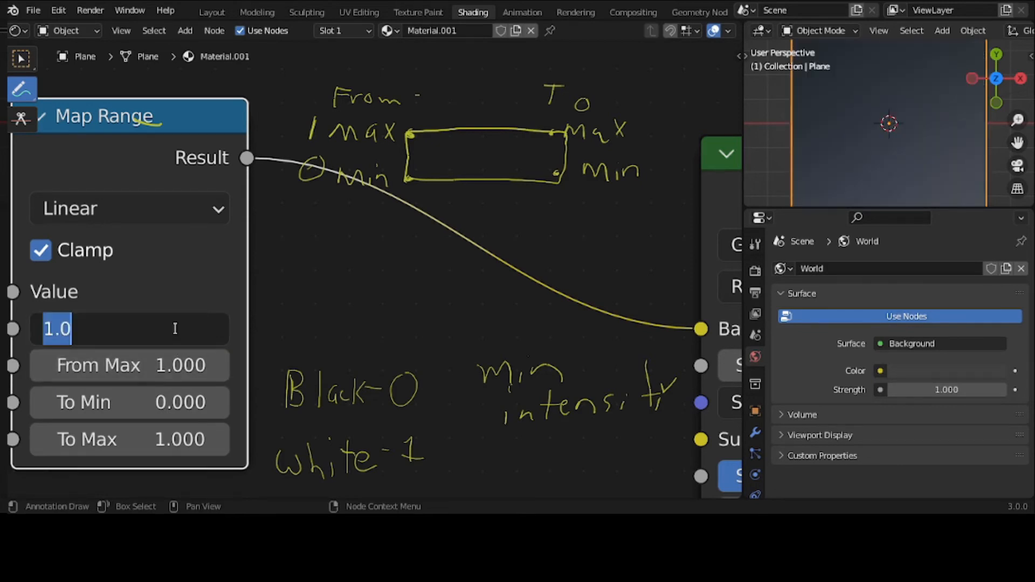
text(0)
key(Return)
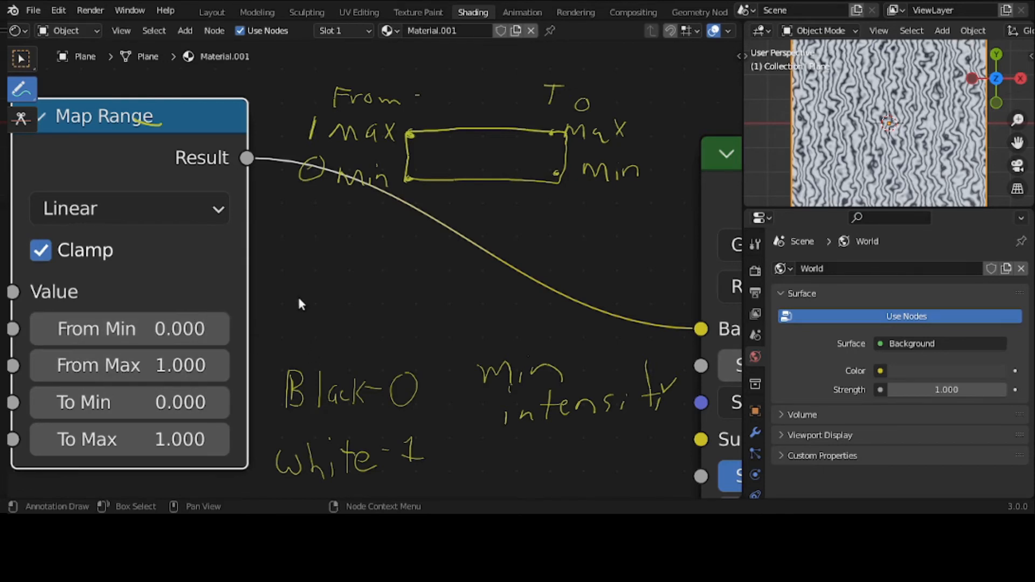
- Switch from annotating to the selection tool and move the Map Range node slightly downward
middle_drag(297, 298, 301, 301)
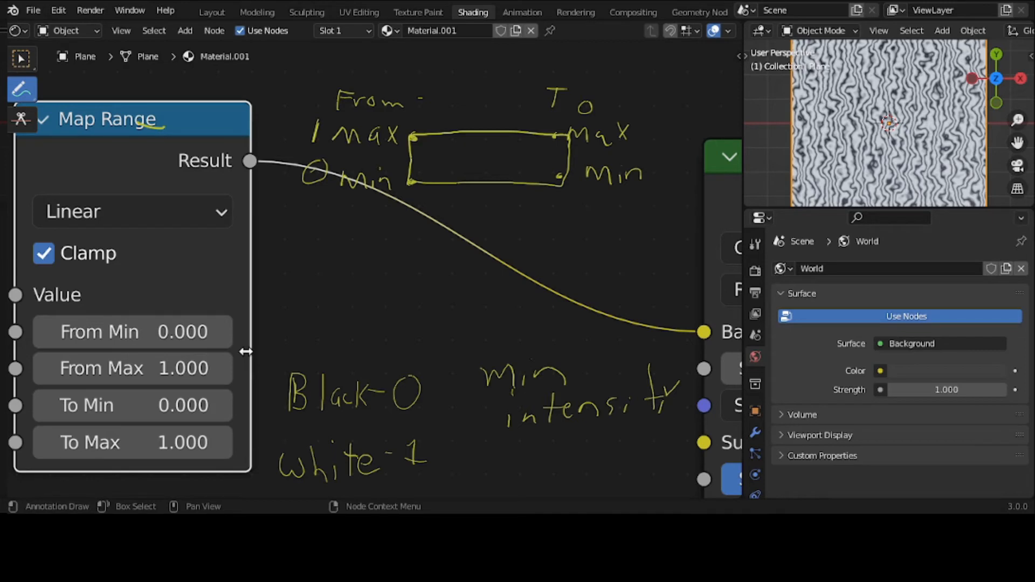
drag(170, 127, 174, 142)
click(26, 60)
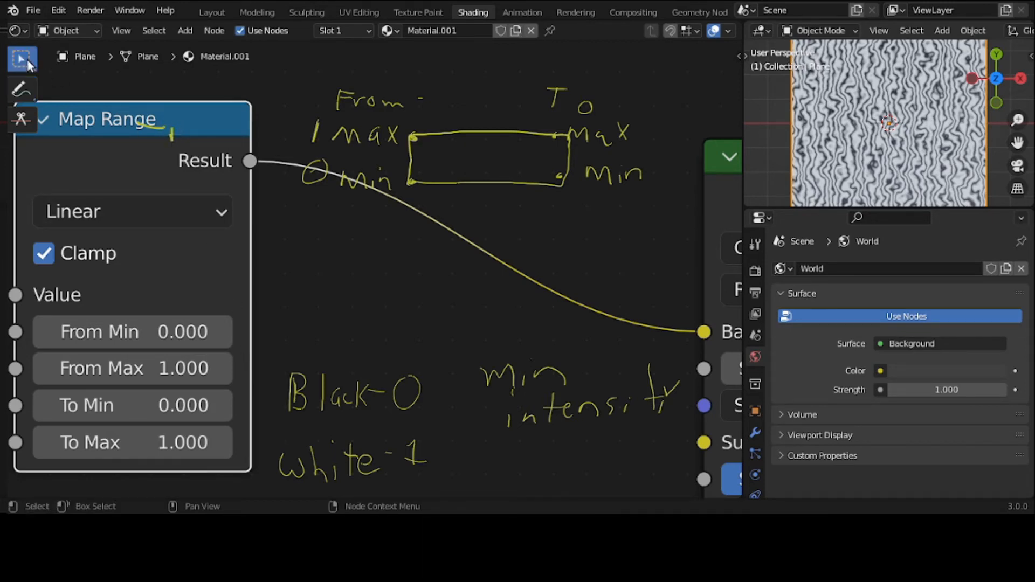
drag(93, 117, 104, 163)
middle_drag(496, 201, 523, 111)
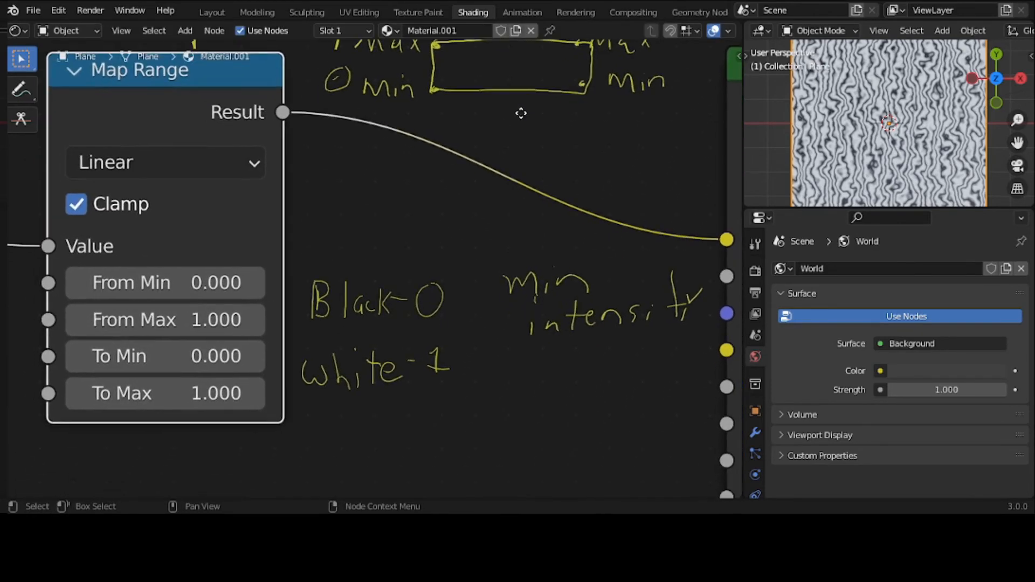
- Raise the Map Range node's From Max to 2 and then to 3
click(199, 329)
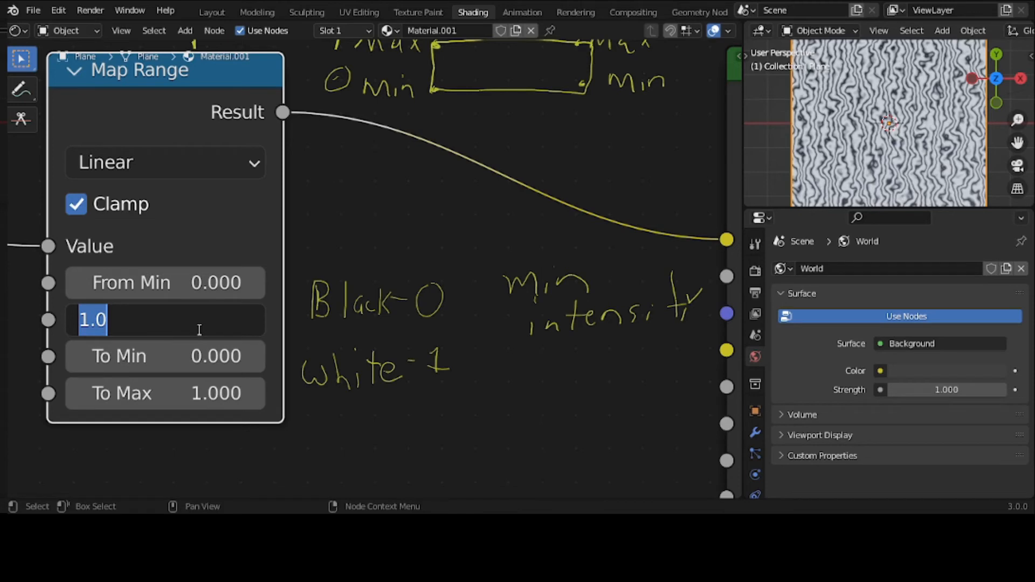
text(2)
key(Return)
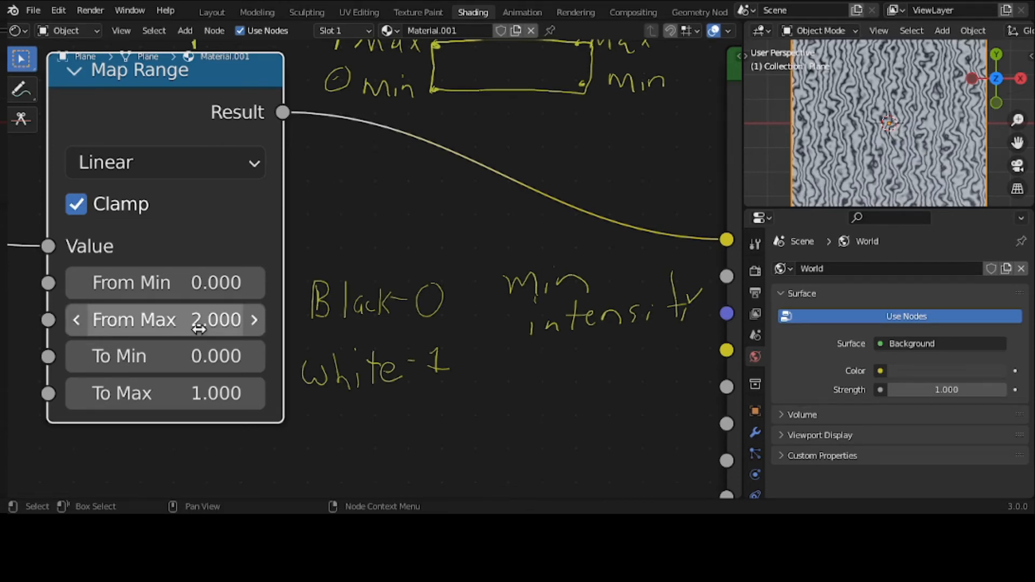
click(199, 329)
text(3)
key(Return)
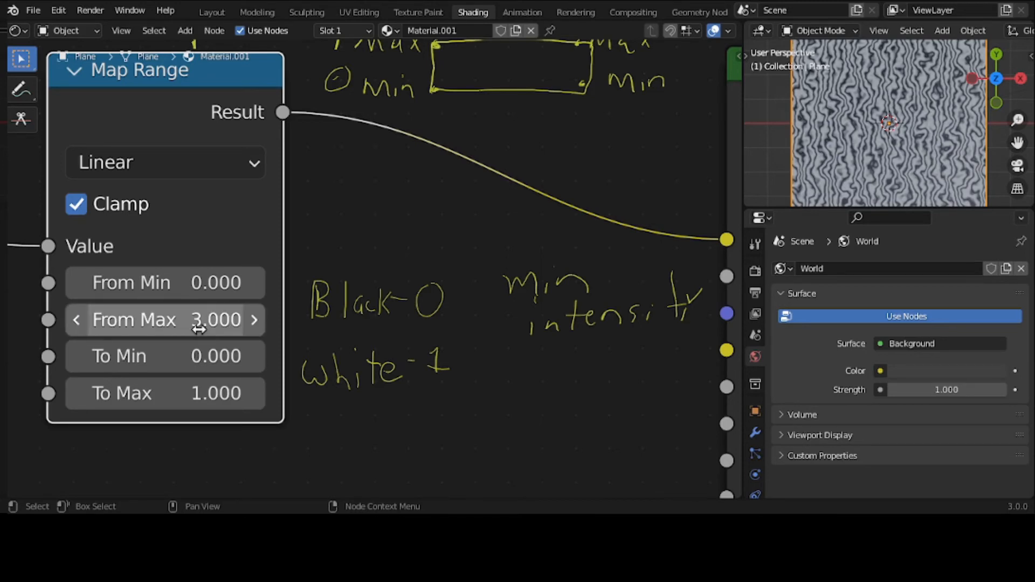
- Try a From Min of 3 on the Map Range node, then return it to 0
click(202, 279)
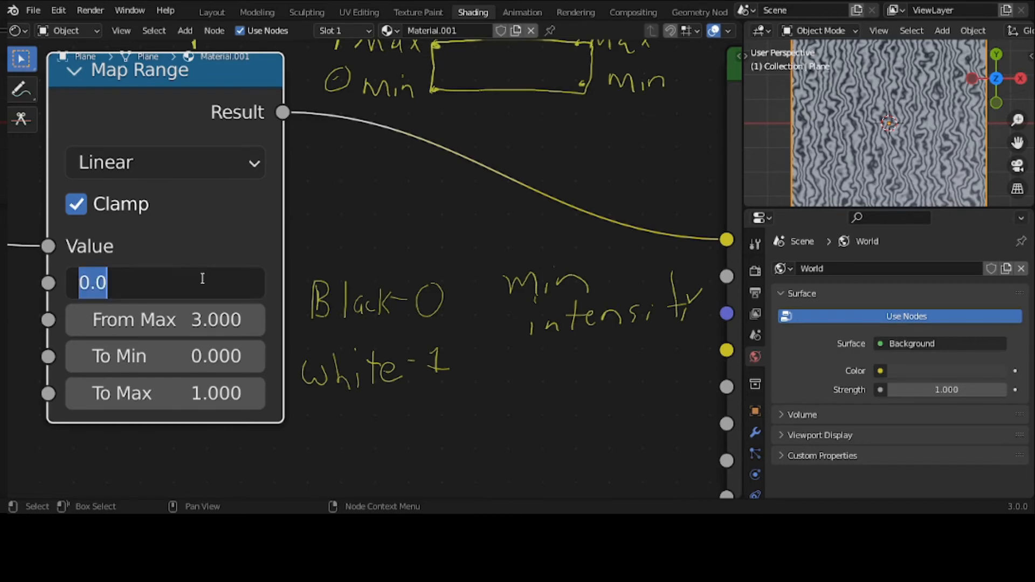
text(3)
key(Return)
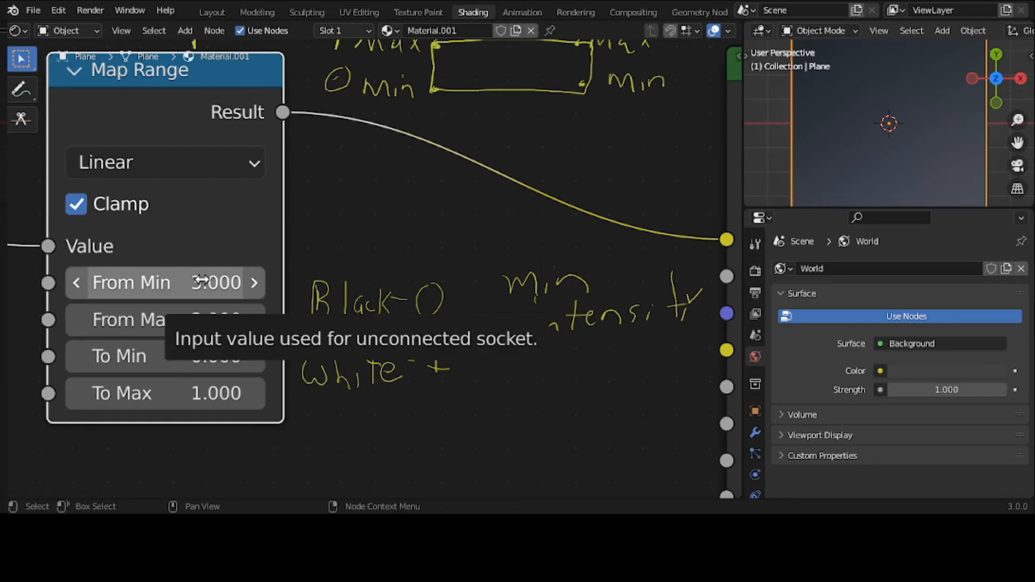
click(203, 280)
text(0)
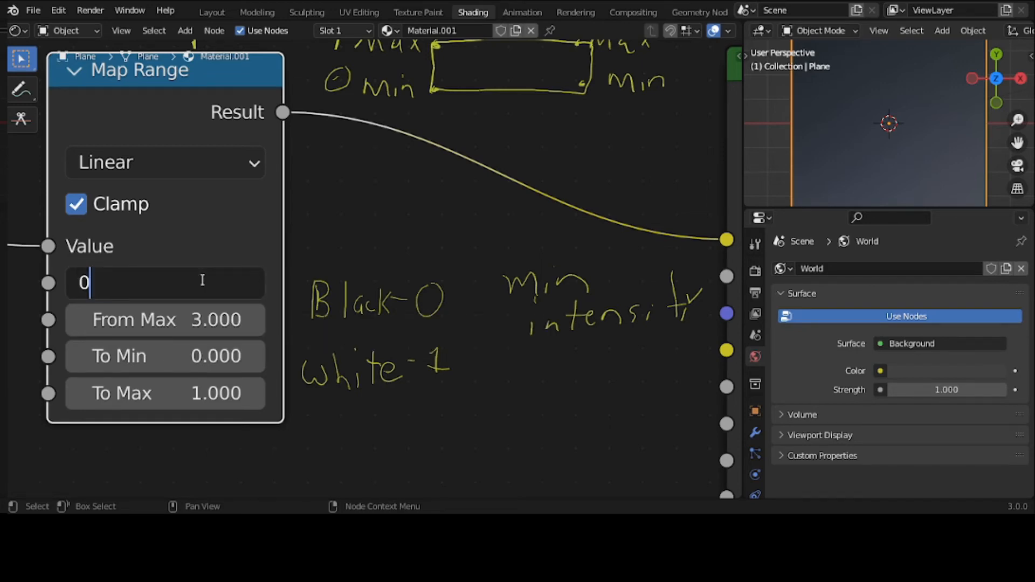
key(Return)
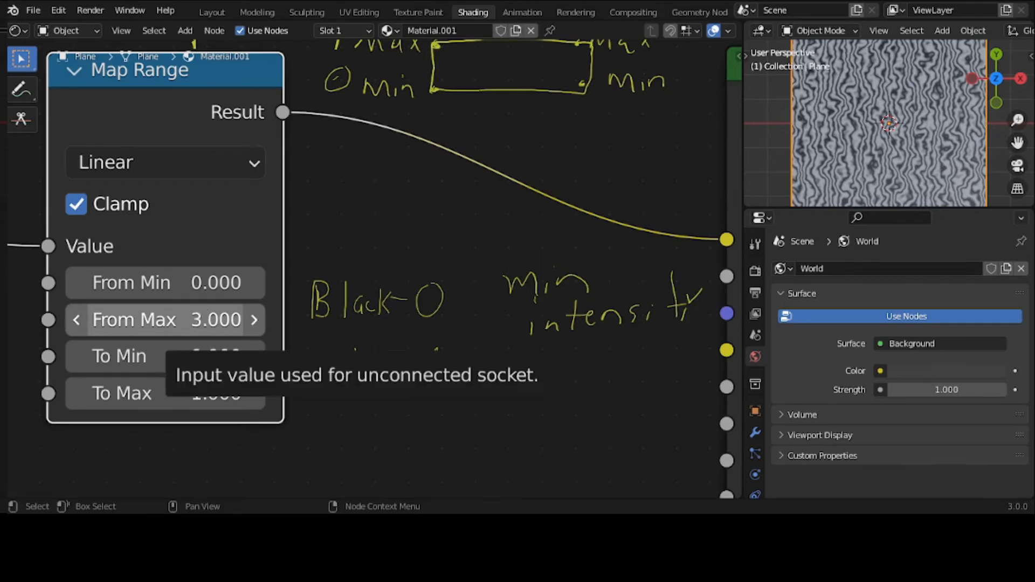
- Try a From Max of 5 on the Map Range node, then return it to 1
click(203, 321)
text(5)
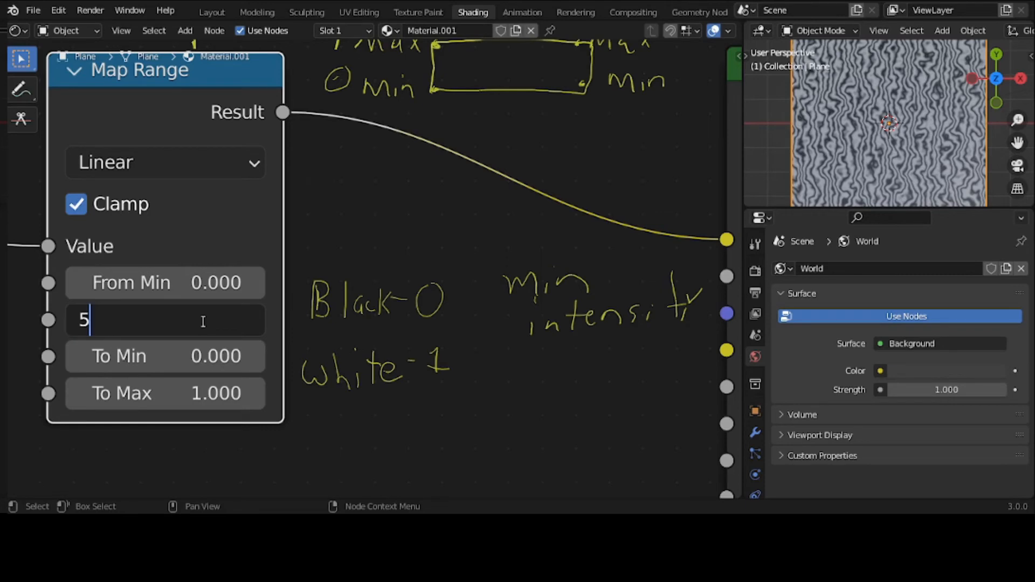
key(Return)
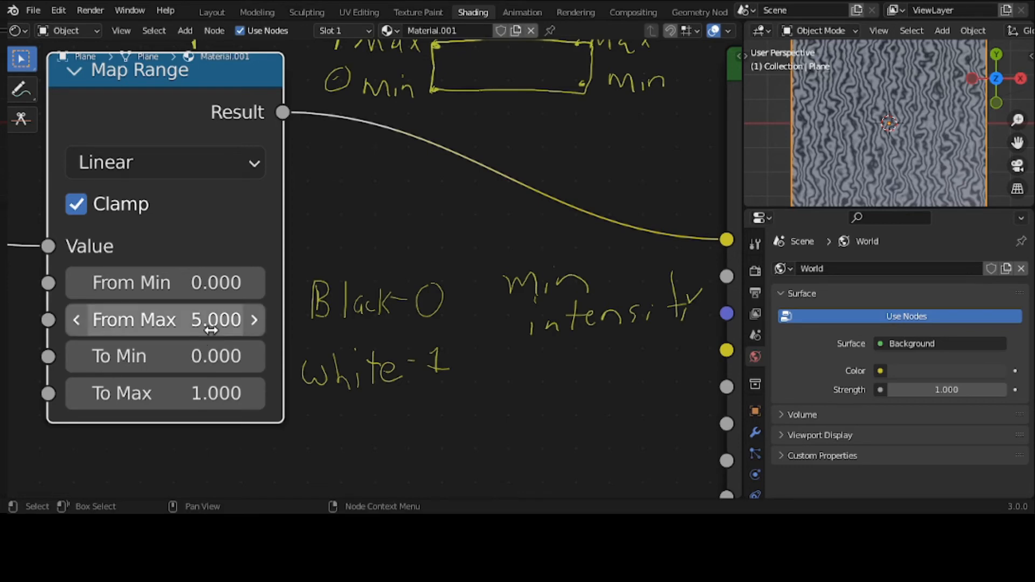
mouse_move(193, 286)
mouse_down()
mouse_move(227, 287)
mouse_move(193, 287)
mouse_up()
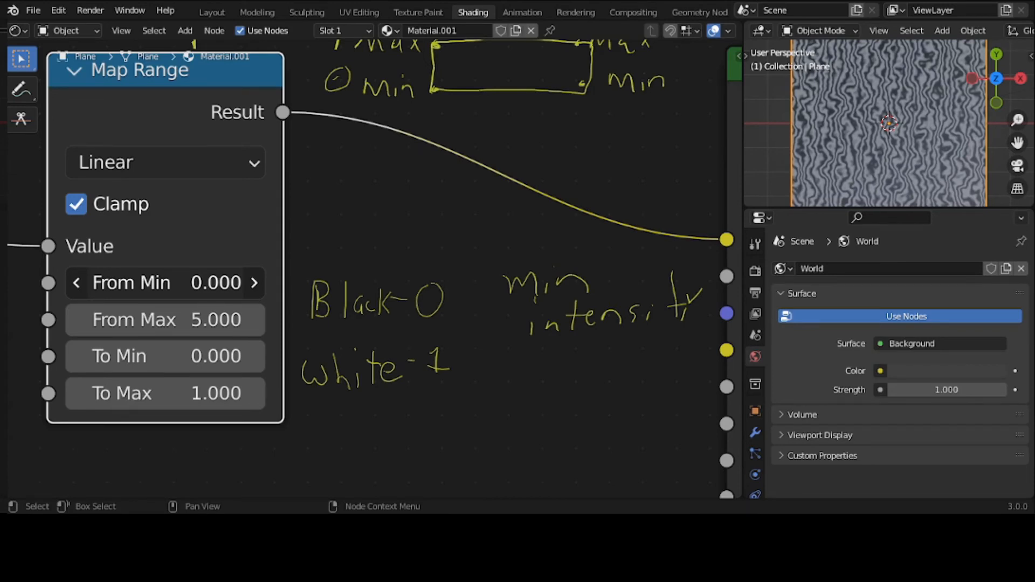
click(209, 323)
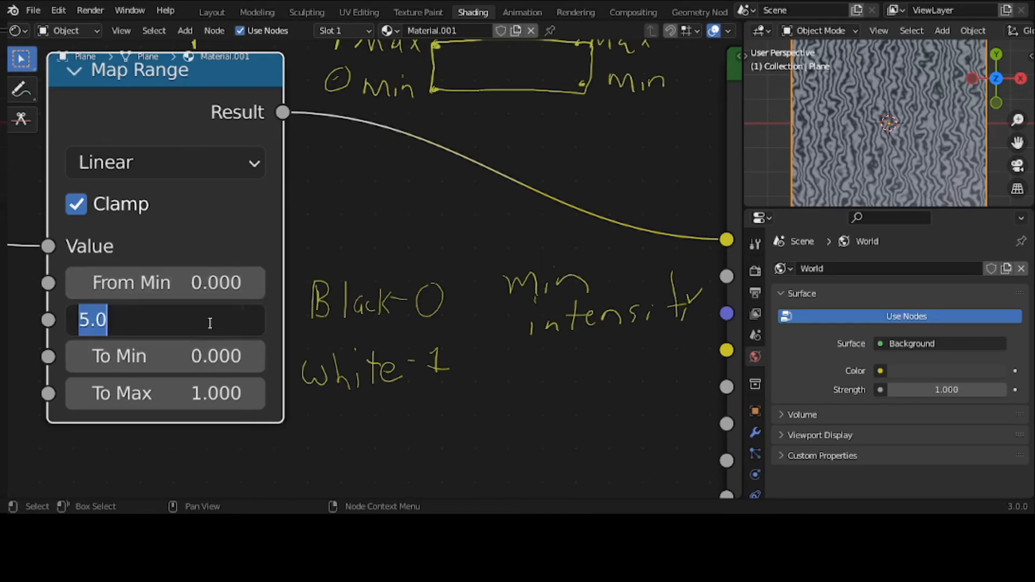
text(1)
key(Return)
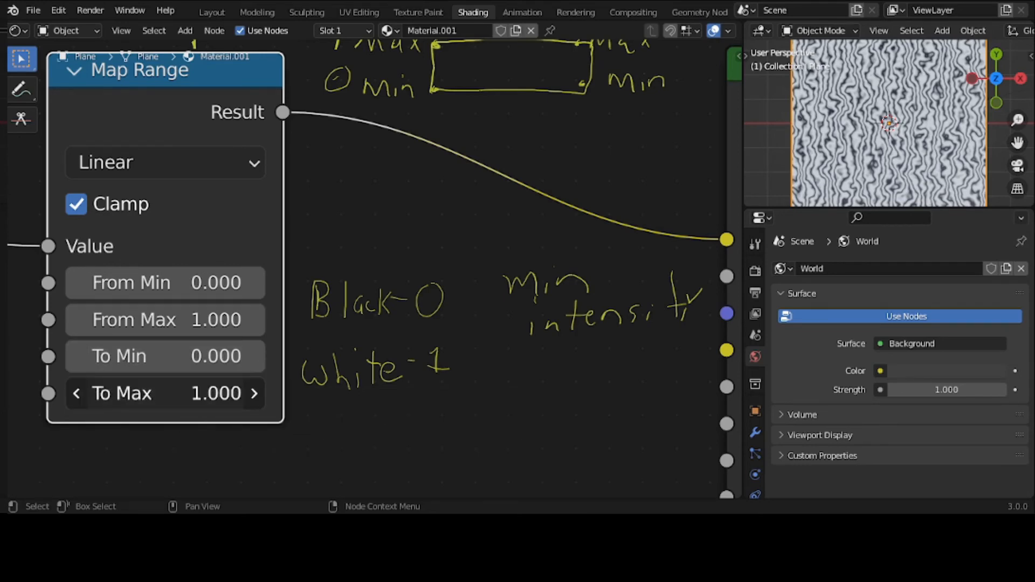
- Set the Map Range node's To Max to 5 and To Min to 1
click(199, 401)
text(5)
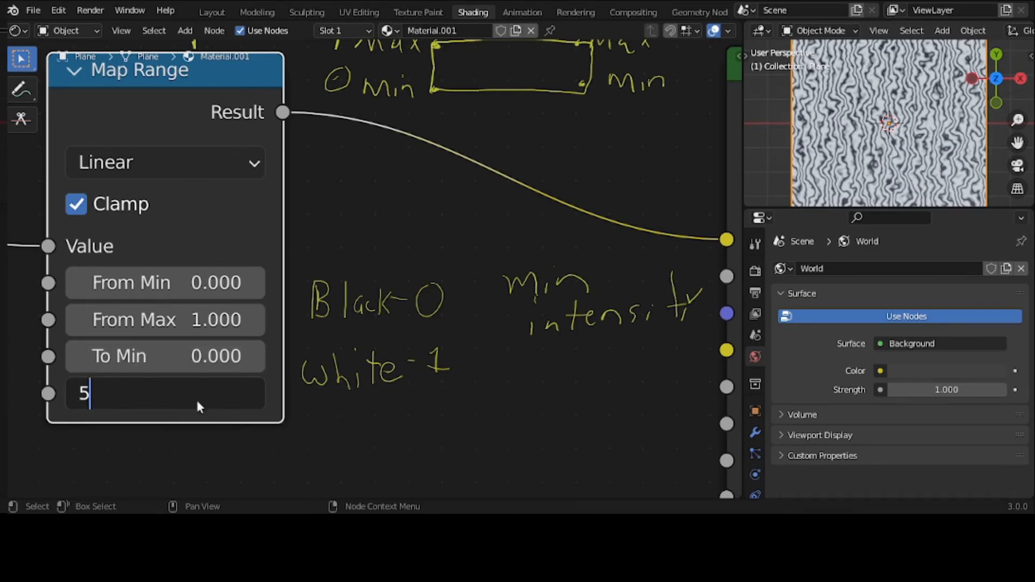
key(Return)
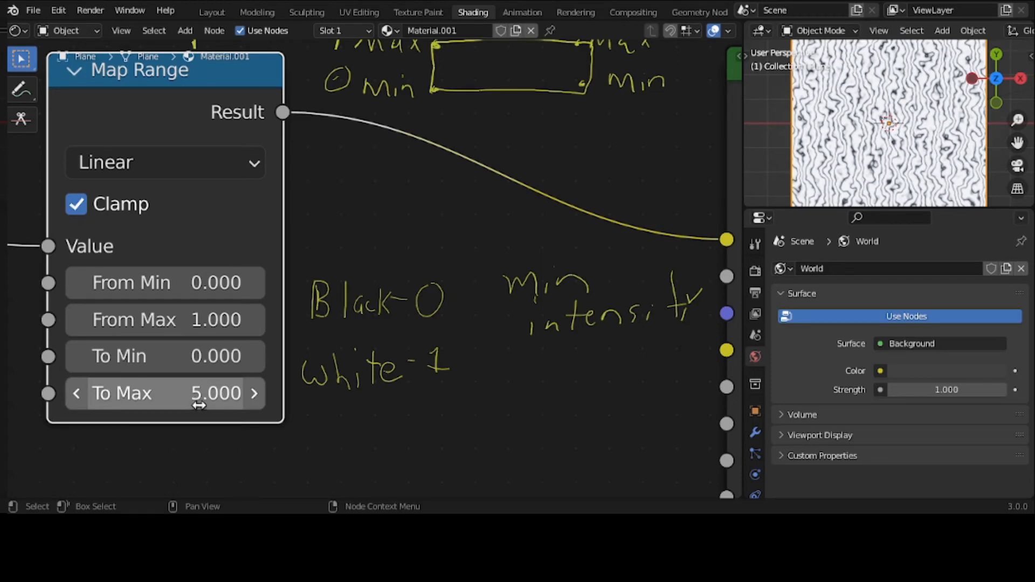
click(201, 363)
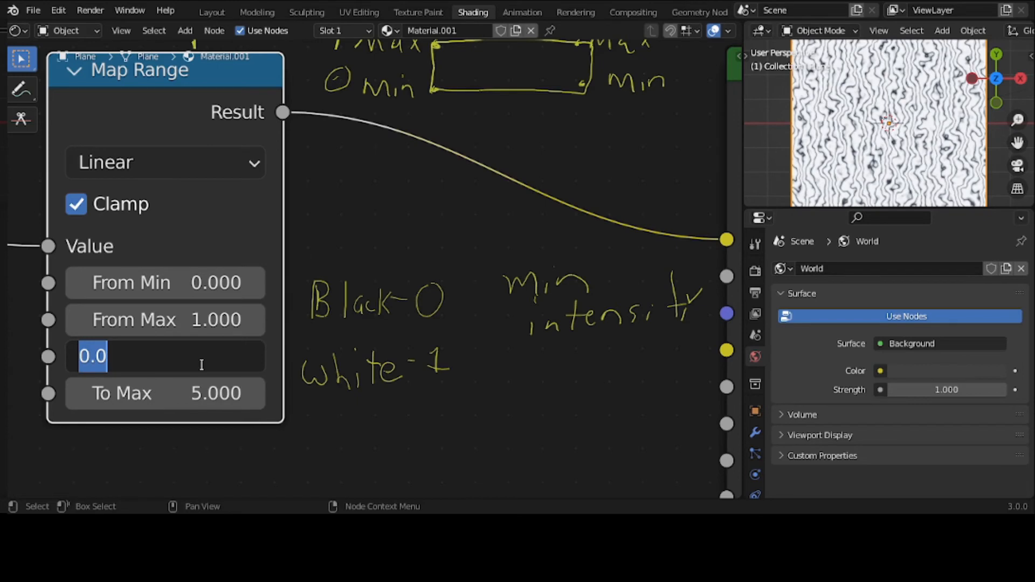
text(1)
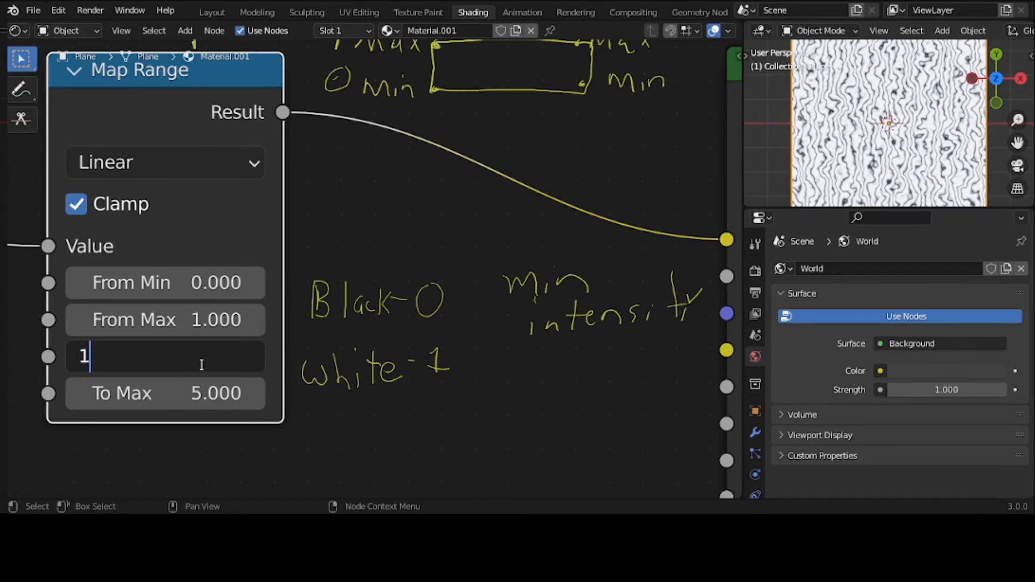
key(Return)
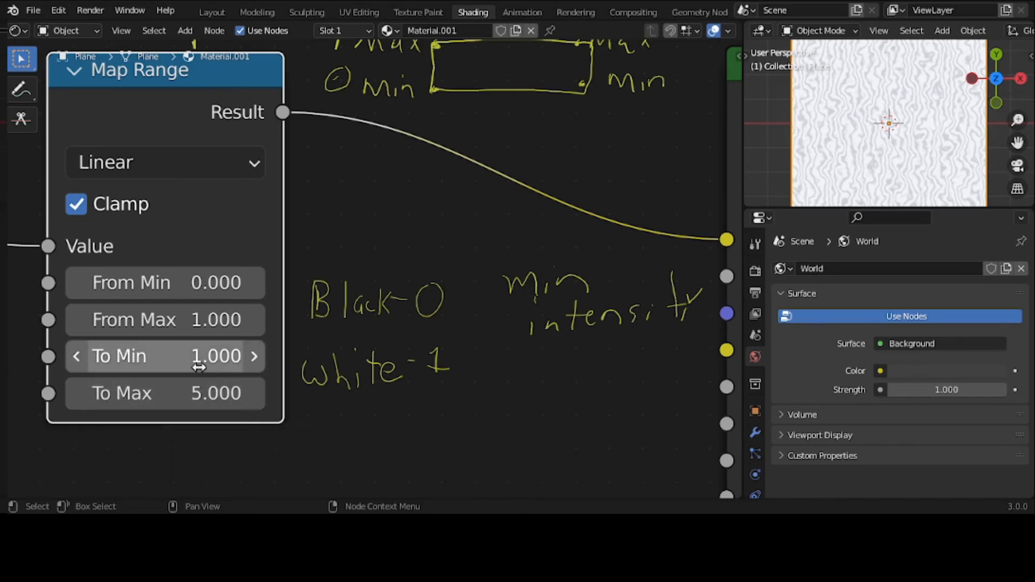
- Adjust the Map Range node's To Min to -0.6 and To Max to 12.7 for stronger black and white contrast
drag(199, 364, 196, 394)
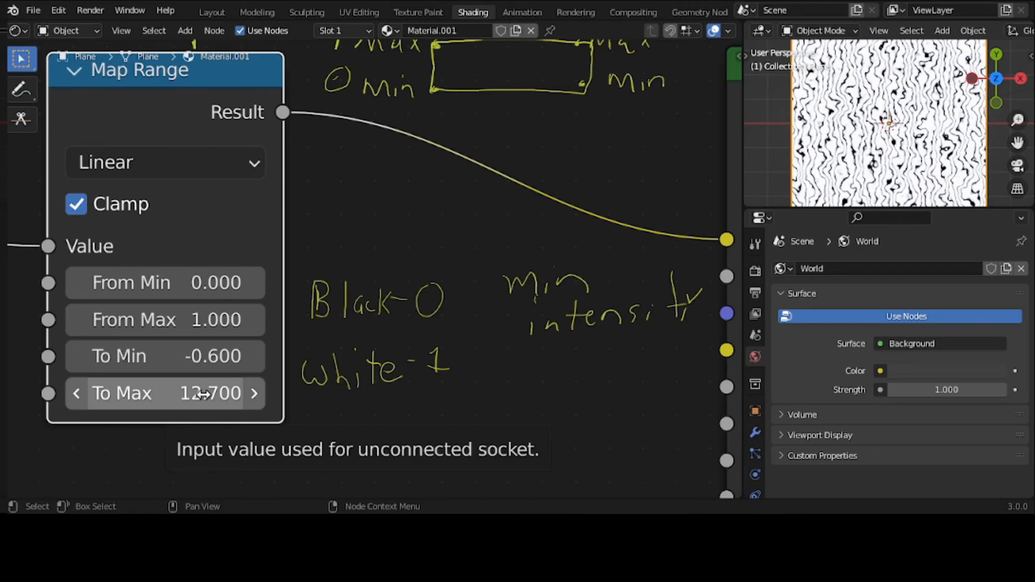
- Erase the handwritten black, white, min, max and intensity annotations beside the Map Range node
scroll(458, 199, down, 1)
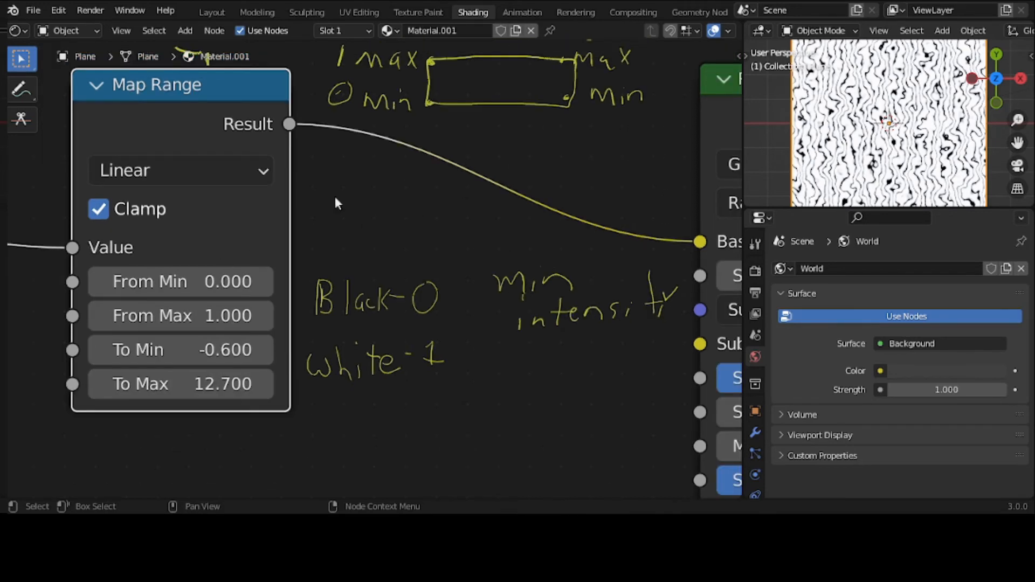
click(20, 90)
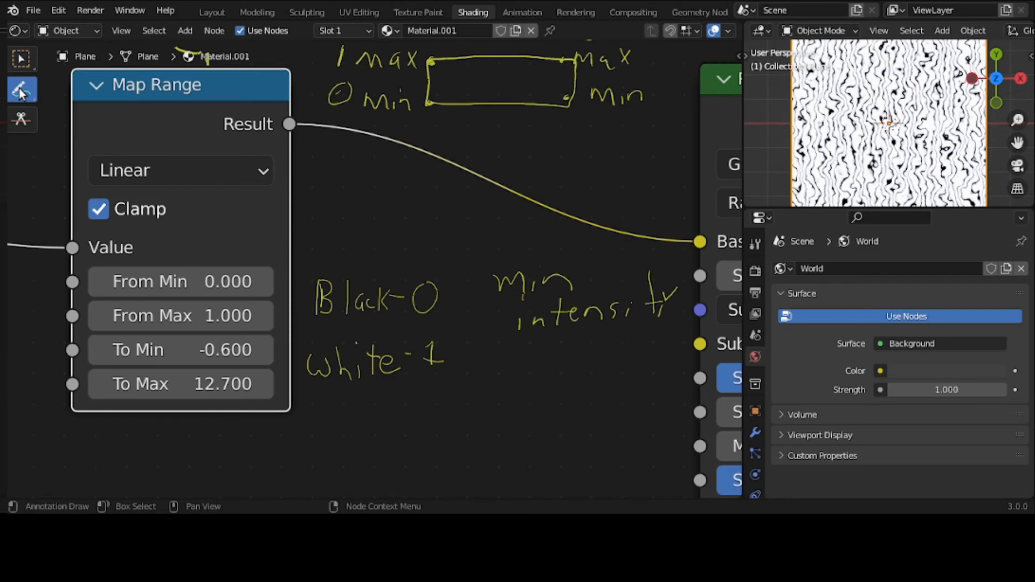
click(20, 91)
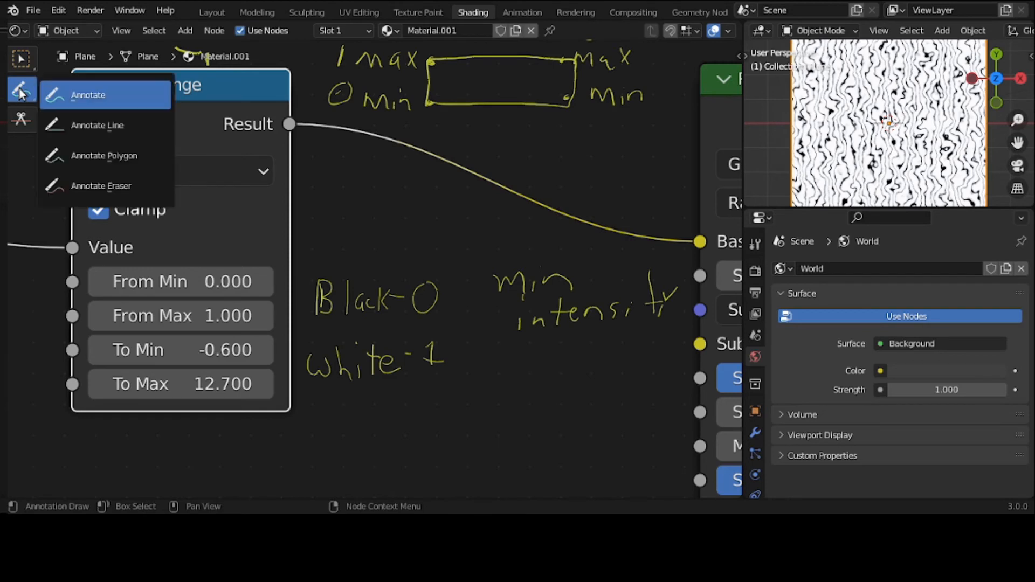
click(98, 181)
mouse_move(306, 123)
mouse_down()
mouse_move(358, 71)
mouse_move(335, 63)
mouse_move(330, 126)
mouse_move(434, 51)
mouse_move(645, 70)
mouse_move(601, 97)
mouse_move(291, 123)
mouse_move(331, 388)
mouse_move(325, 325)
mouse_move(358, 356)
mouse_move(387, 305)
mouse_move(435, 301)
mouse_move(452, 338)
mouse_move(626, 298)
mouse_move(677, 303)
mouse_move(527, 293)
mouse_move(512, 268)
mouse_move(675, 278)
mouse_up()
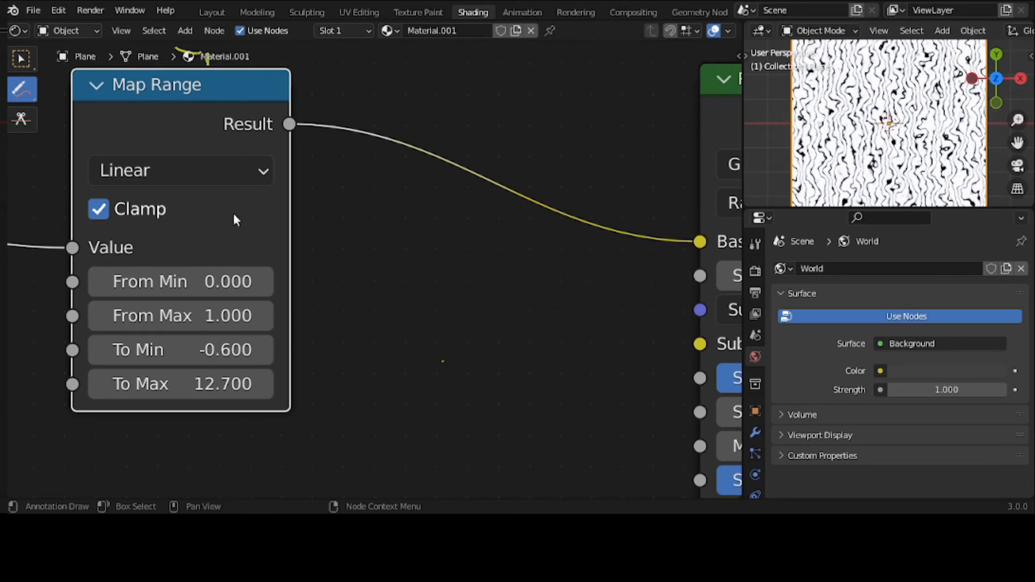
click(20, 59)
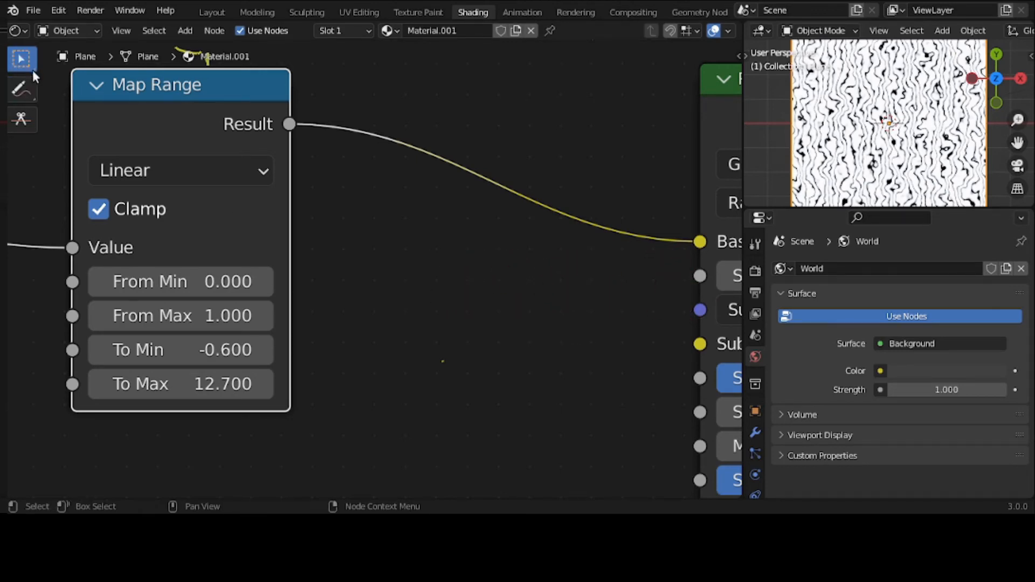
- Erase the leftover annotation marks above the Map Range node, including the word "From"
scroll(191, 95, down, 1)
middle_drag(192, 92, 465, 120)
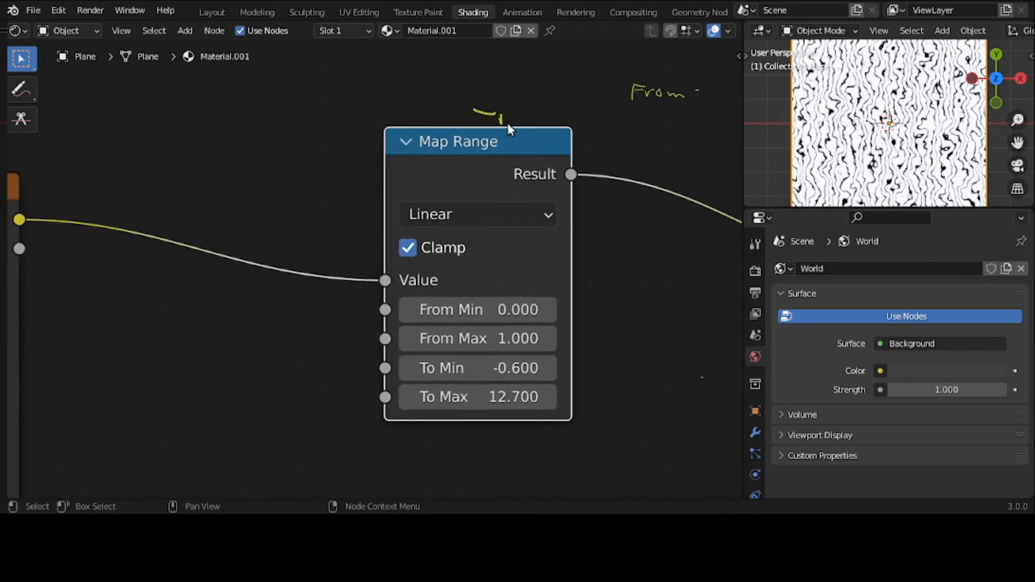
click(21, 92)
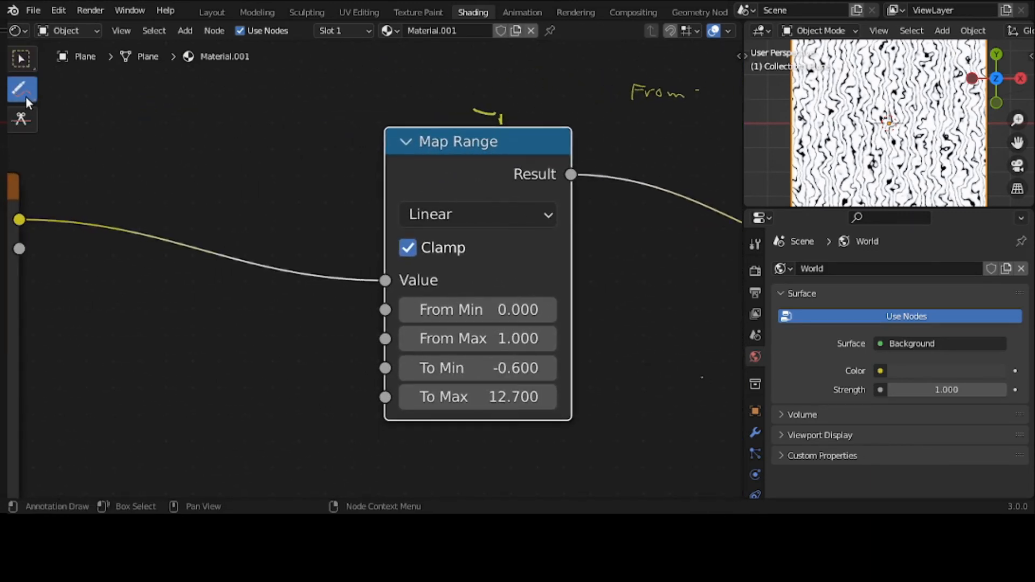
click(26, 99)
mouse_move(647, 92)
mouse_down()
mouse_move(710, 85)
mouse_move(490, 114)
mouse_up()
click(26, 56)
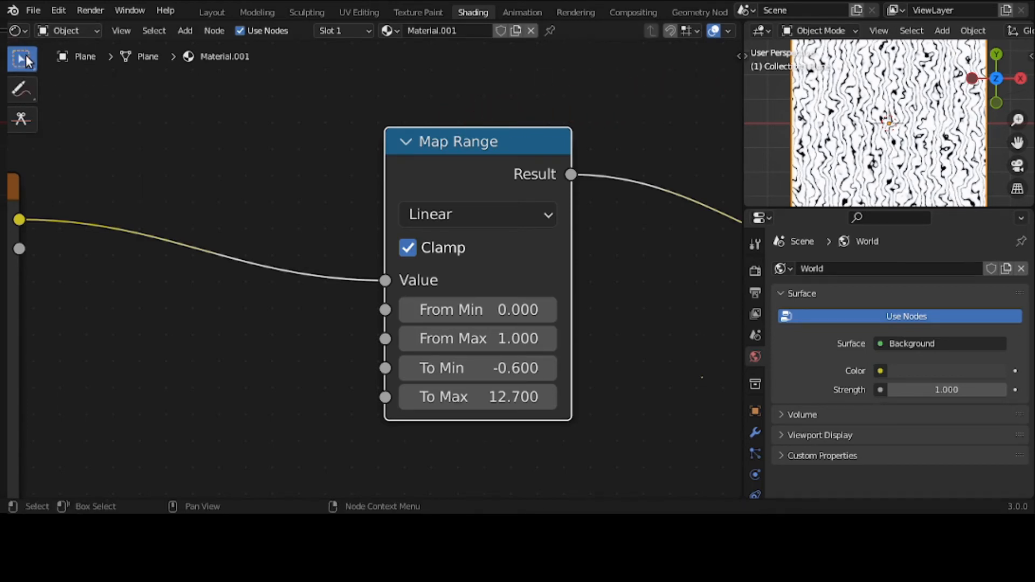
- Add a Value input node and place it before the Map Range node, below the incoming texture link
click(181, 32)
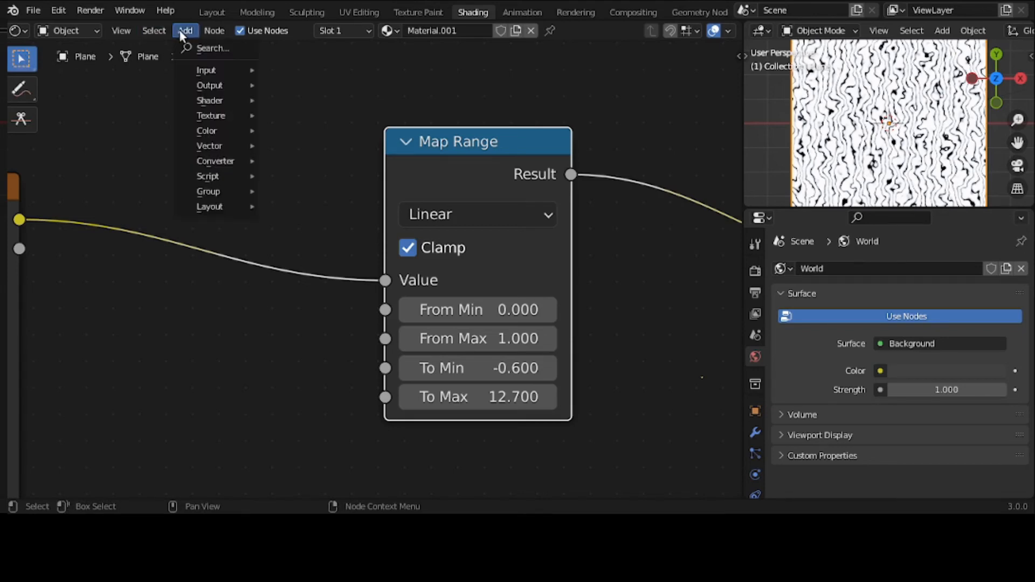
mouse_move(200, 66)
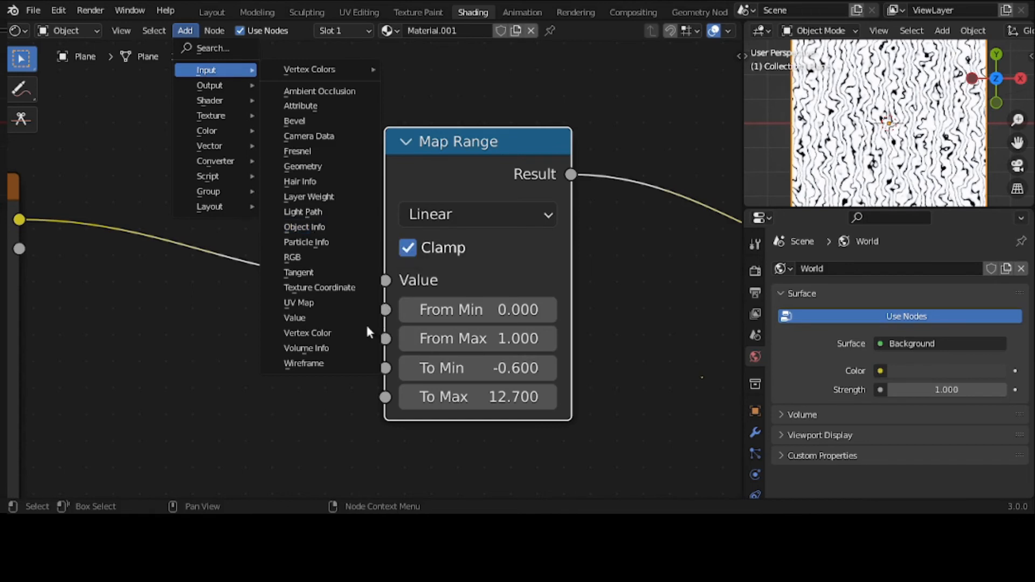
click(318, 317)
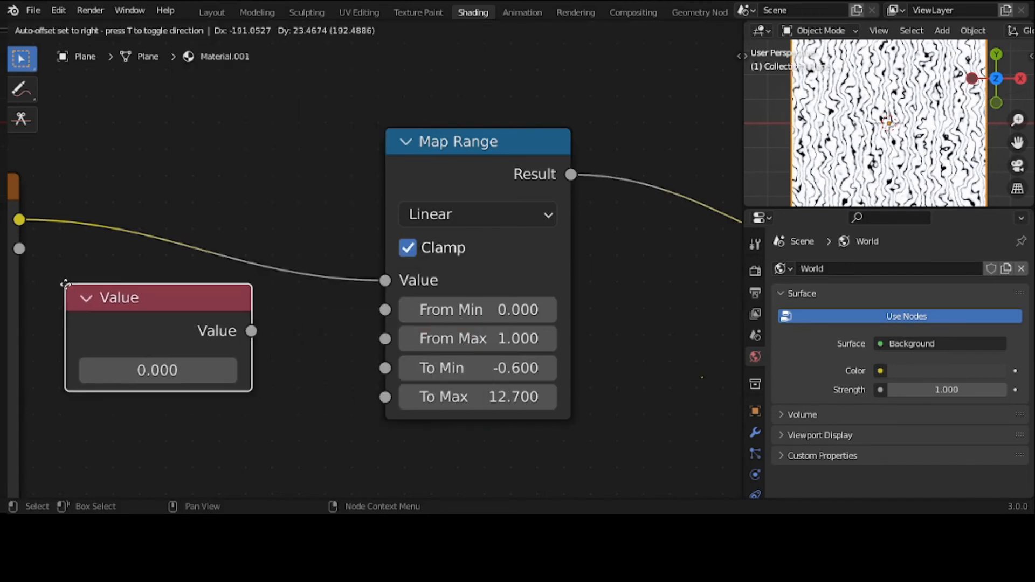
click(66, 288)
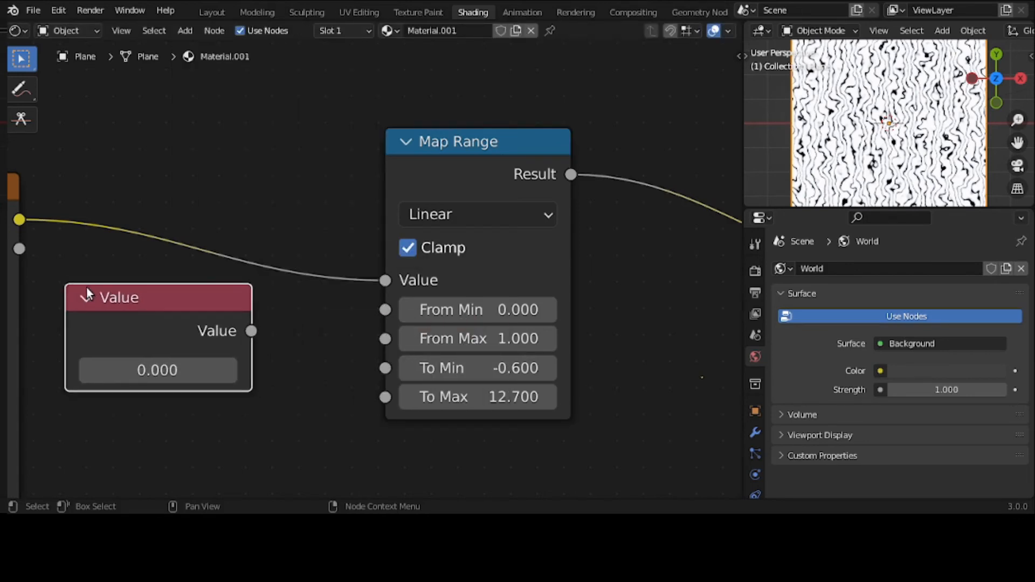
- Connect the Value node's output to both the From Min and To Min inputs of the Map Range node
drag(257, 331, 376, 310)
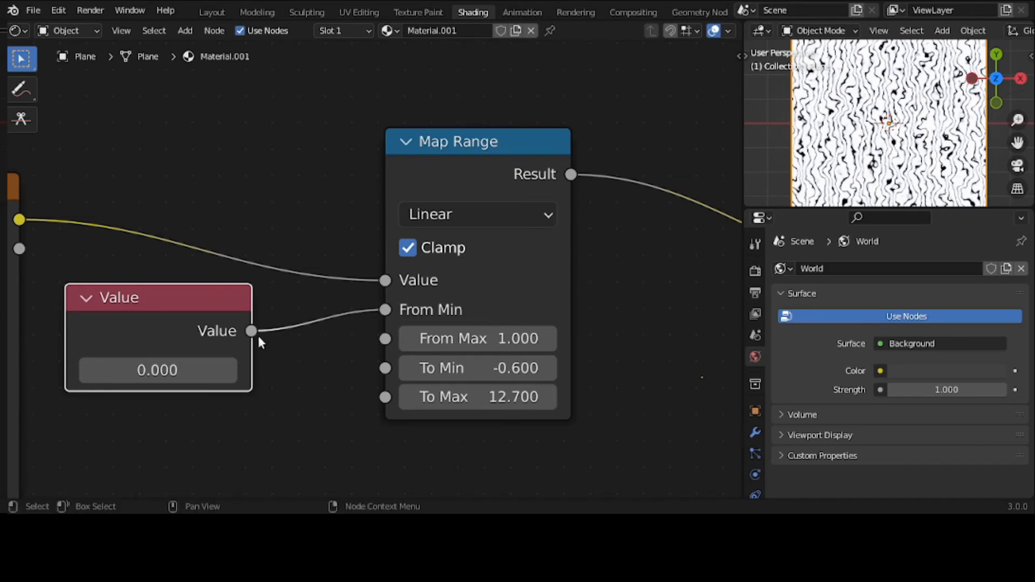
drag(249, 331, 255, 343)
drag(308, 387, 385, 369)
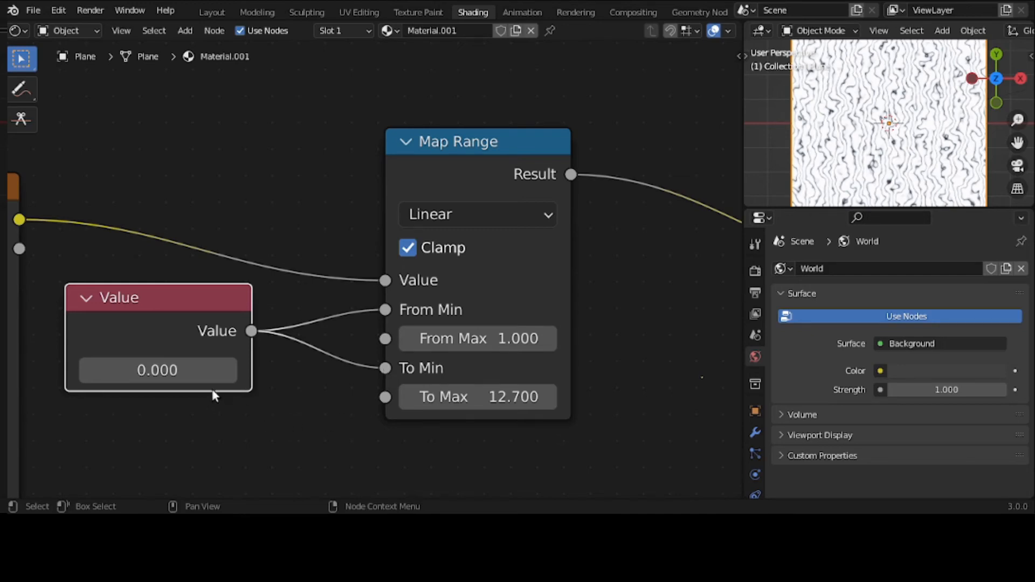
- Try 1 and 0.5 on the Value node that drives both minimums, then return it to 0
click(203, 371)
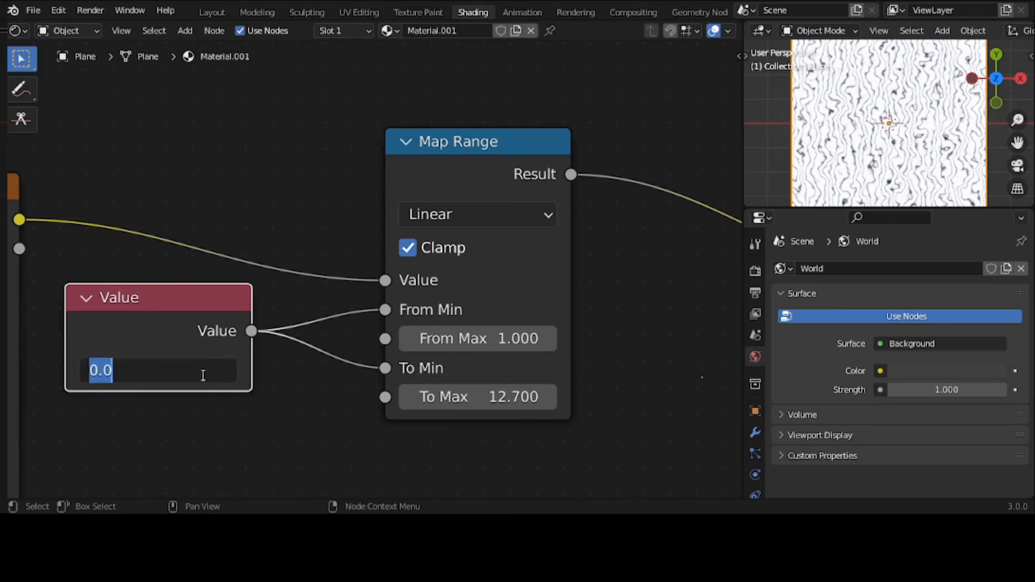
text(1)
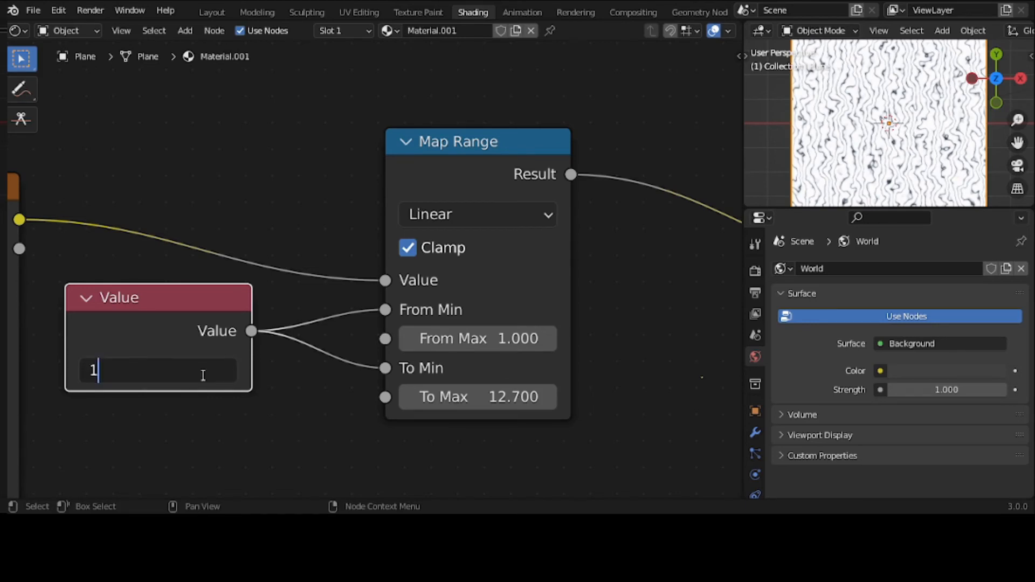
key(Return)
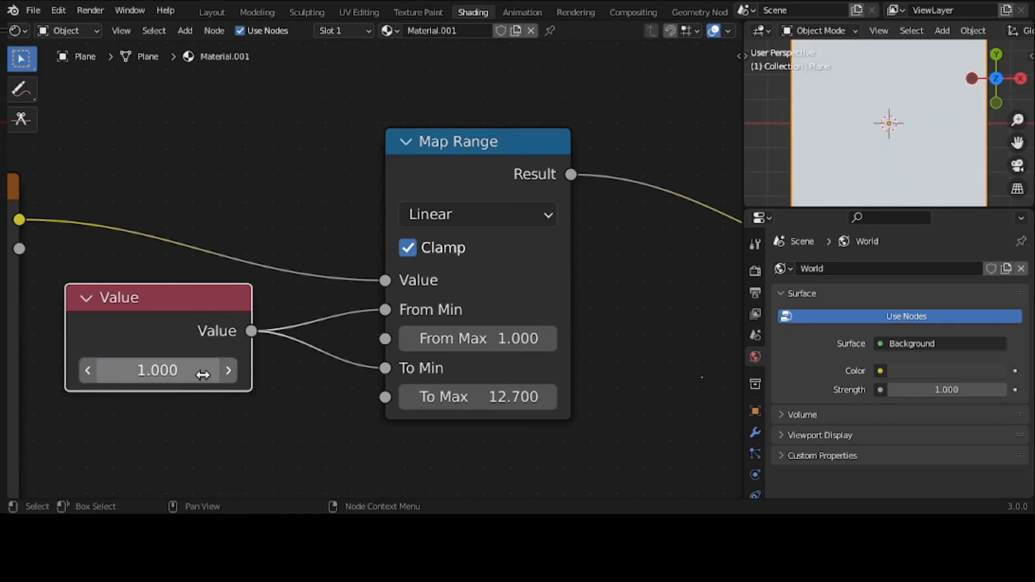
click(166, 372)
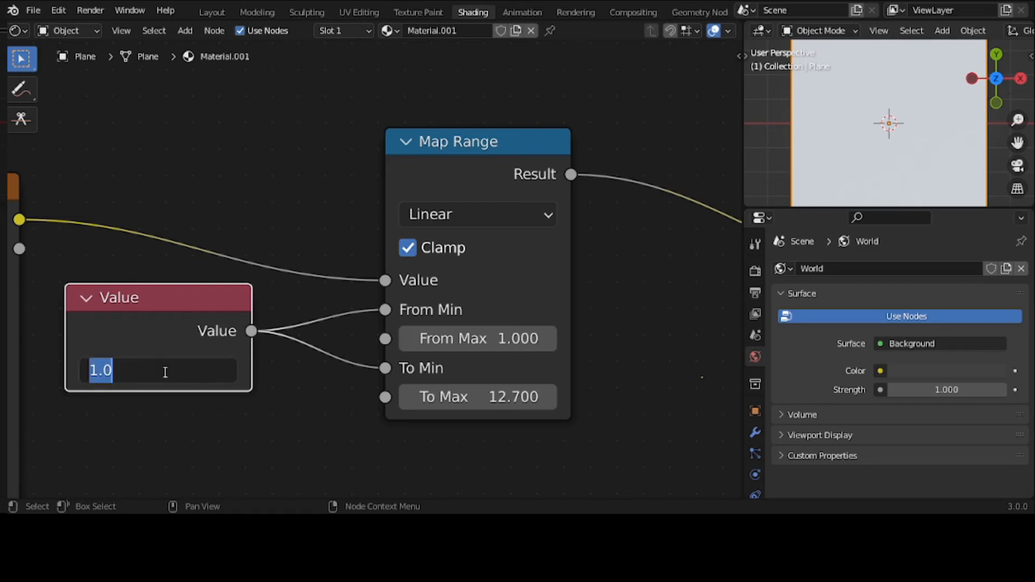
text(.5)
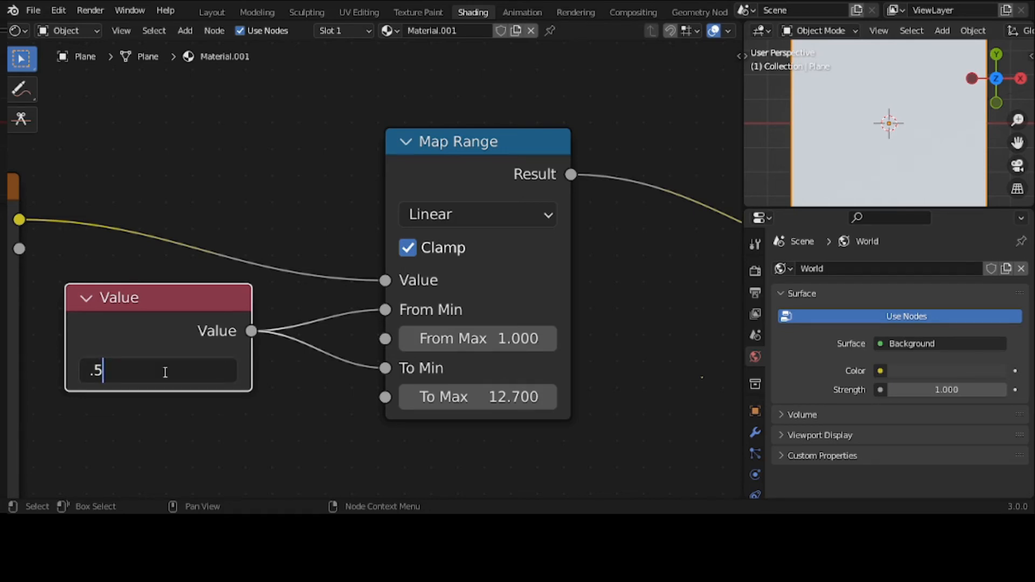
key(Return)
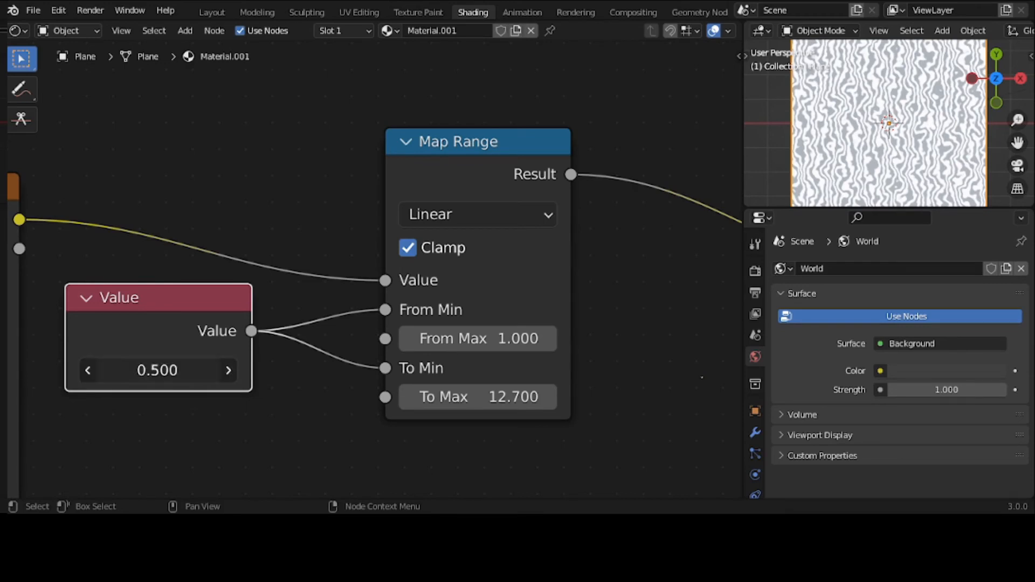
mouse_move(157, 370)
mouse_down()
mouse_move(95, 371)
mouse_move(151, 372)
mouse_up()
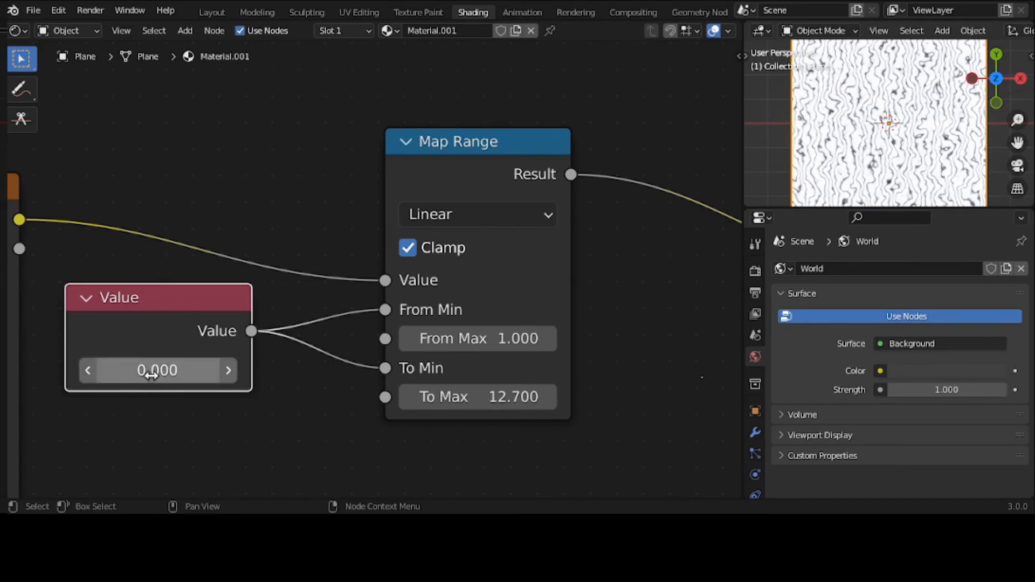
click(152, 376)
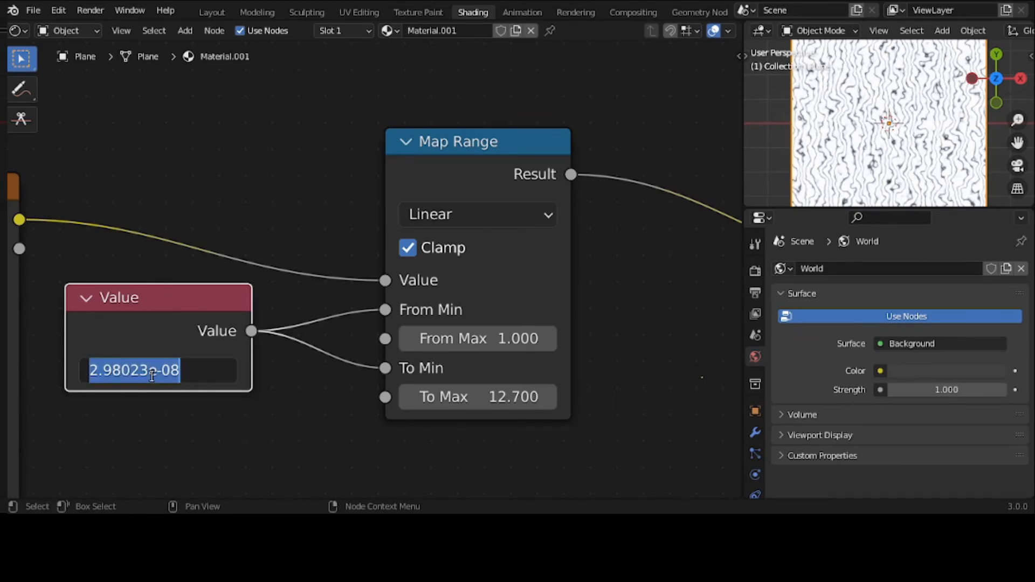
text(0)
key(Return)
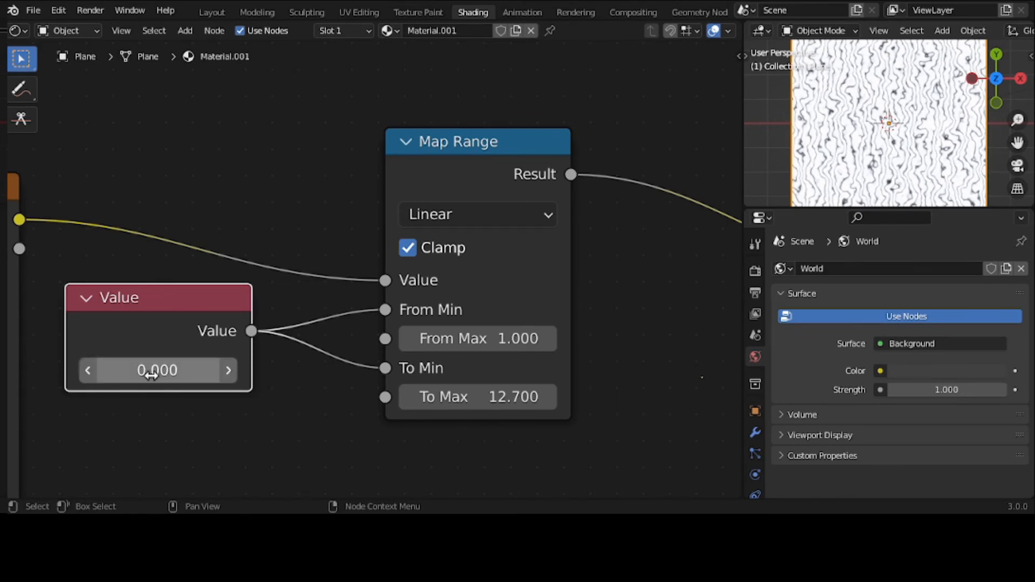
- Try negative values down past -0.5 on the Value node in 0.1 increments, then reset it to 0
click(87, 371)
click(86, 372)
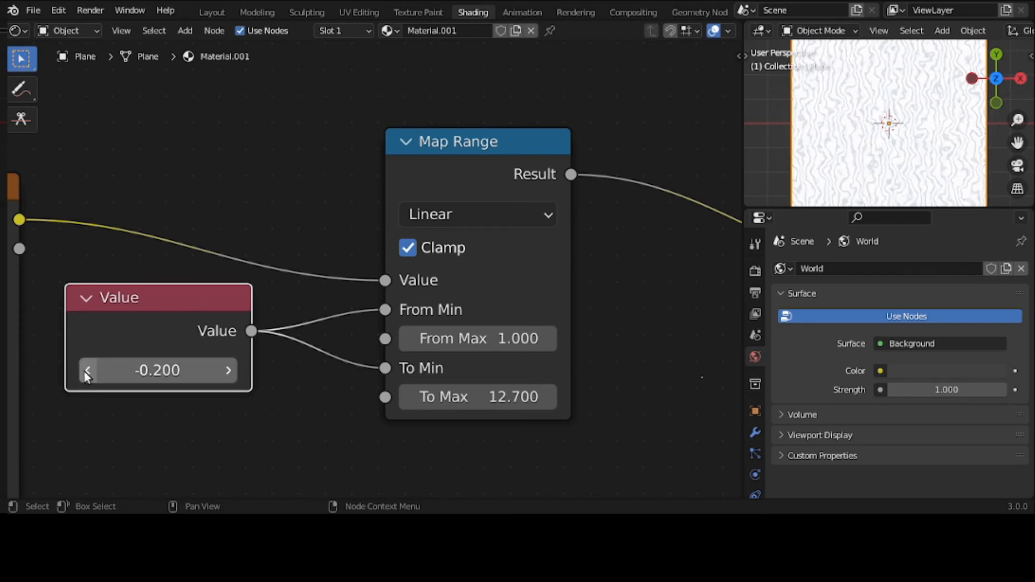
click(87, 372)
click(87, 372)
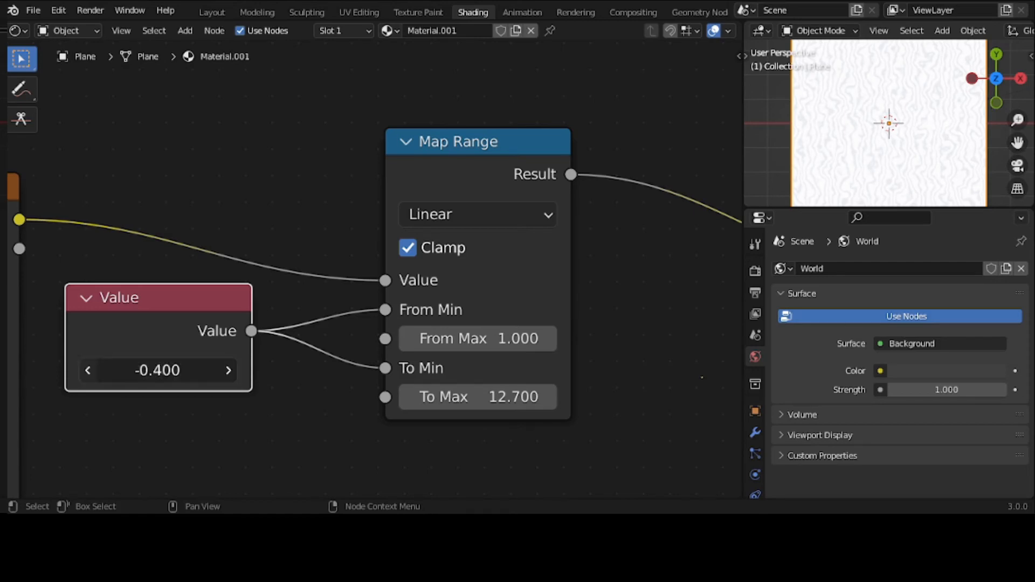
click(87, 372)
click(86, 372)
click(229, 370)
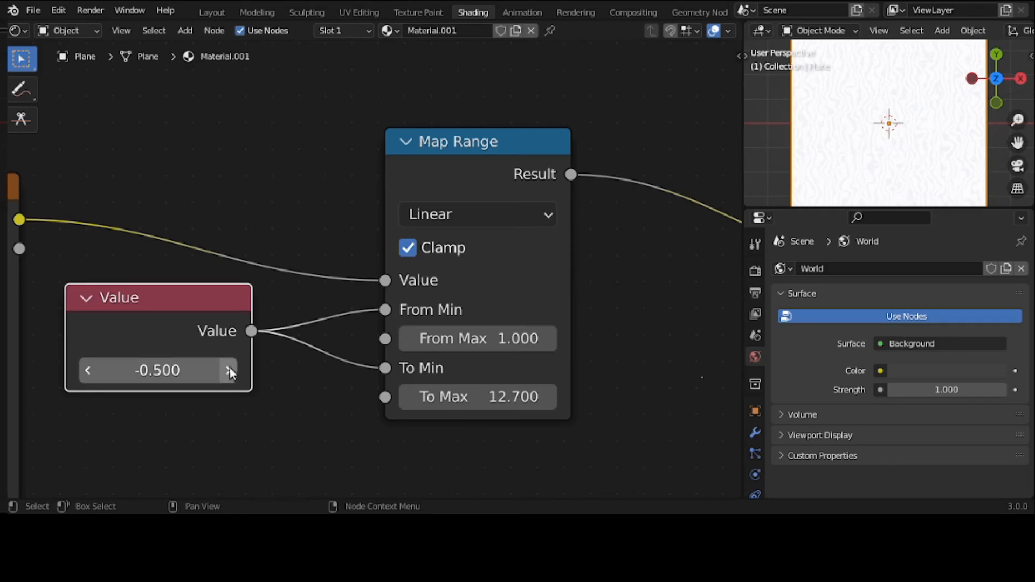
click(229, 370)
click(229, 371)
click(229, 371)
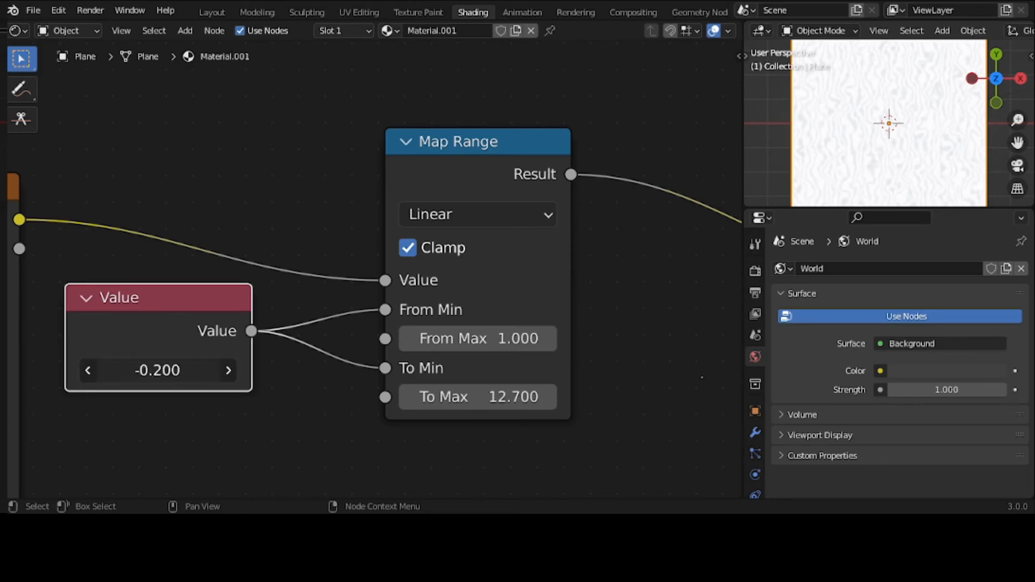
click(172, 372)
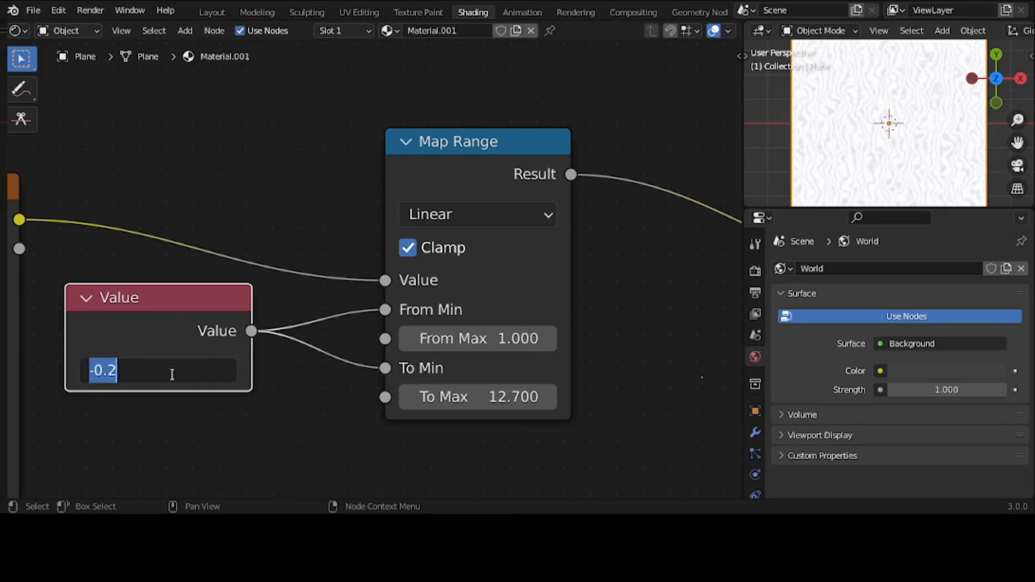
text(0)
key(Return)
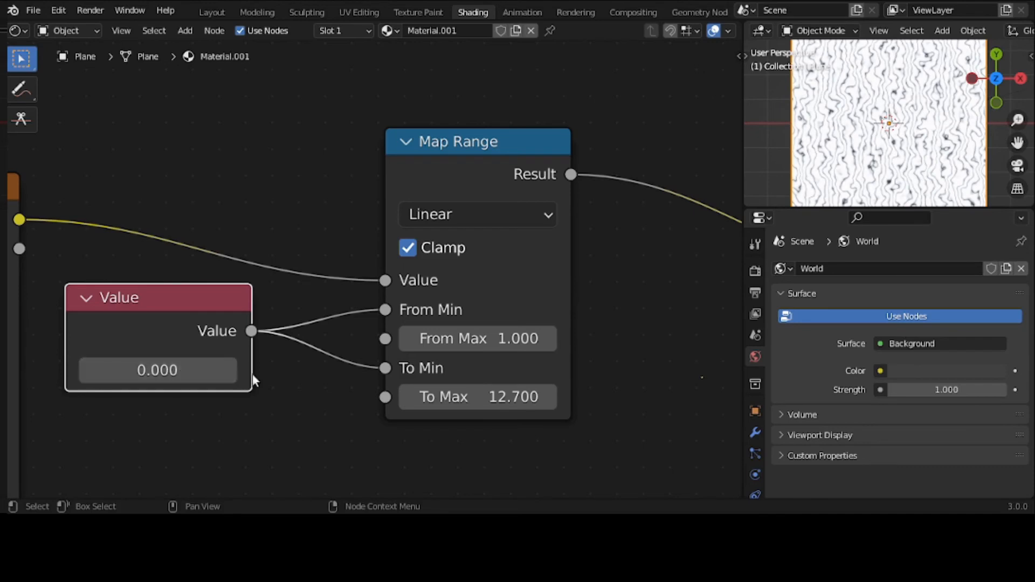
- Raise the Value node in 0.1 increments to 1.1, then lower it to 0.7
click(230, 370)
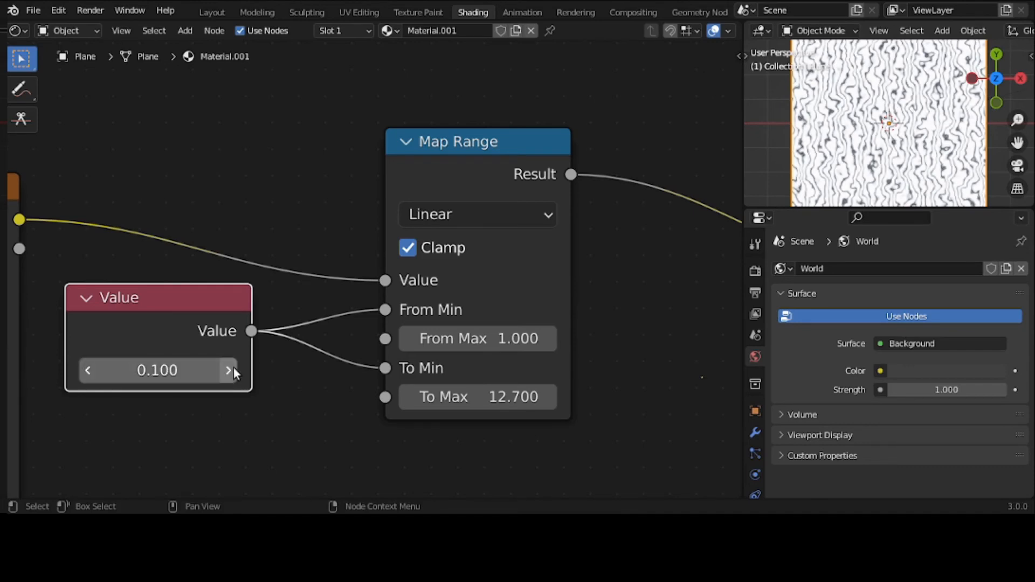
click(230, 371)
click(230, 370)
click(230, 370)
click(230, 370)
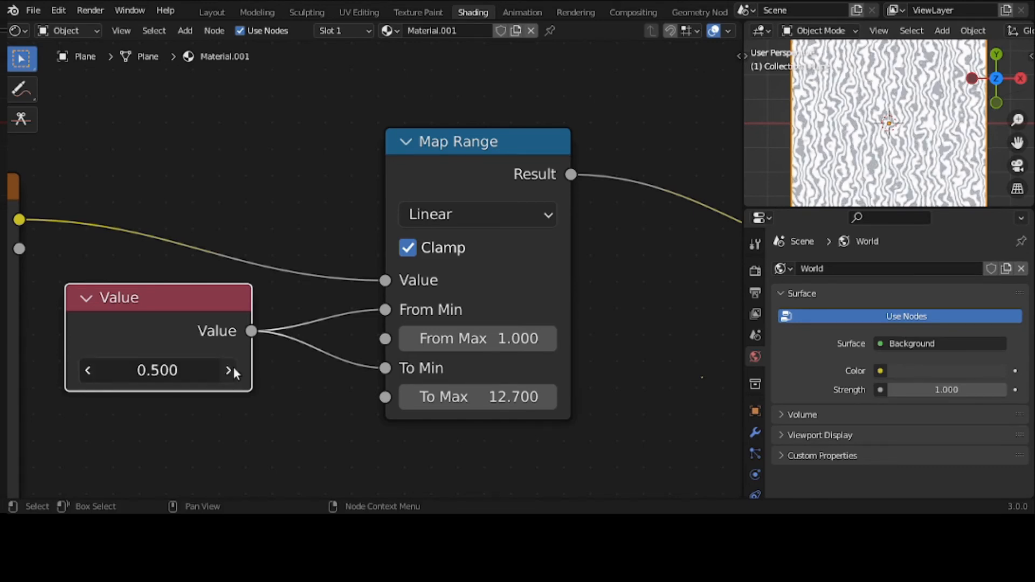
click(230, 371)
click(230, 370)
click(230, 370)
click(230, 371)
click(230, 370)
click(230, 370)
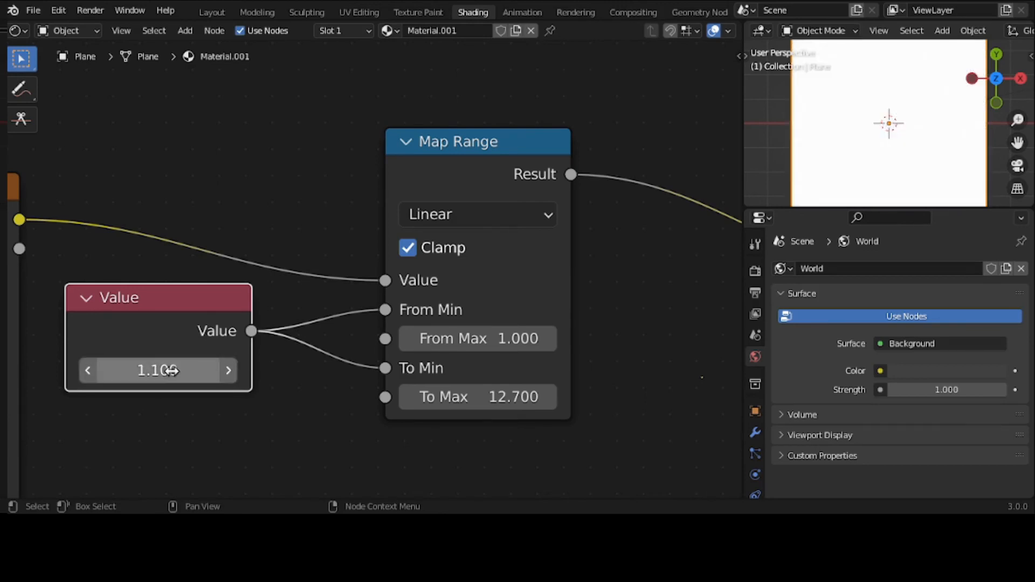
click(84, 372)
click(85, 372)
click(84, 372)
click(85, 372)
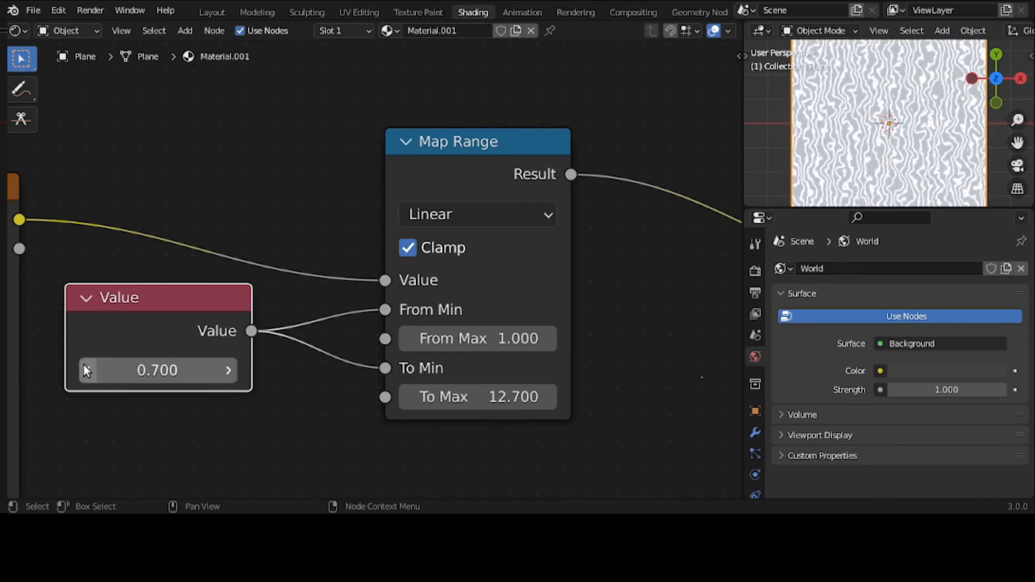
- Move the Value node's links to From Max and To Max, then try 0 and 1.7 as its value
drag(385, 309, 381, 397)
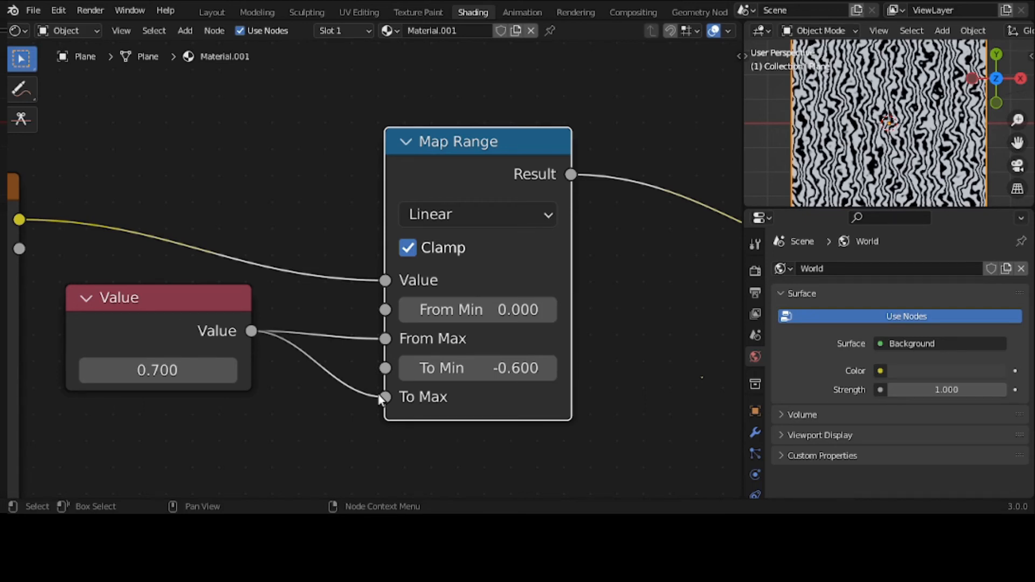
click(147, 376)
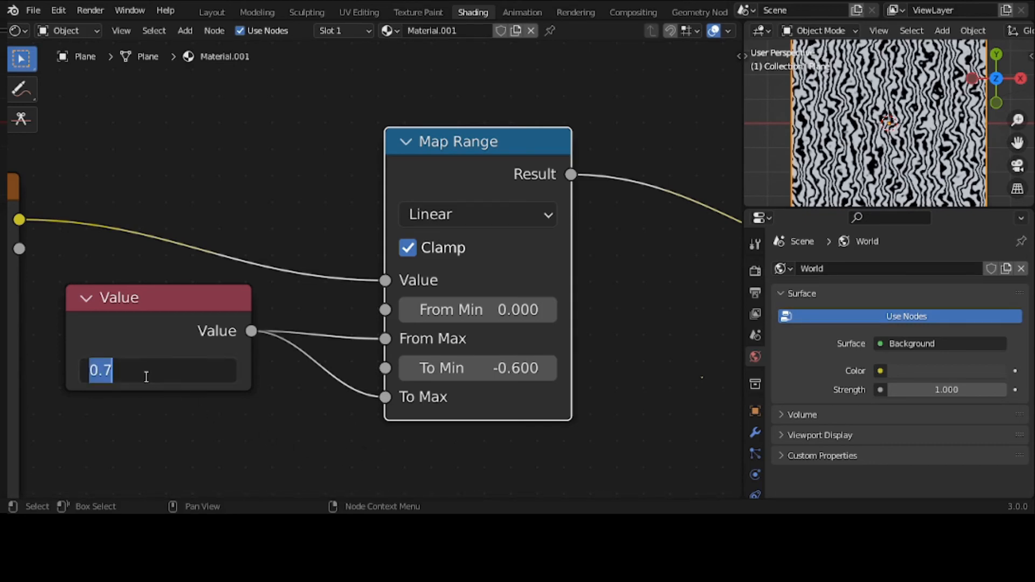
text(0)
key(Return)
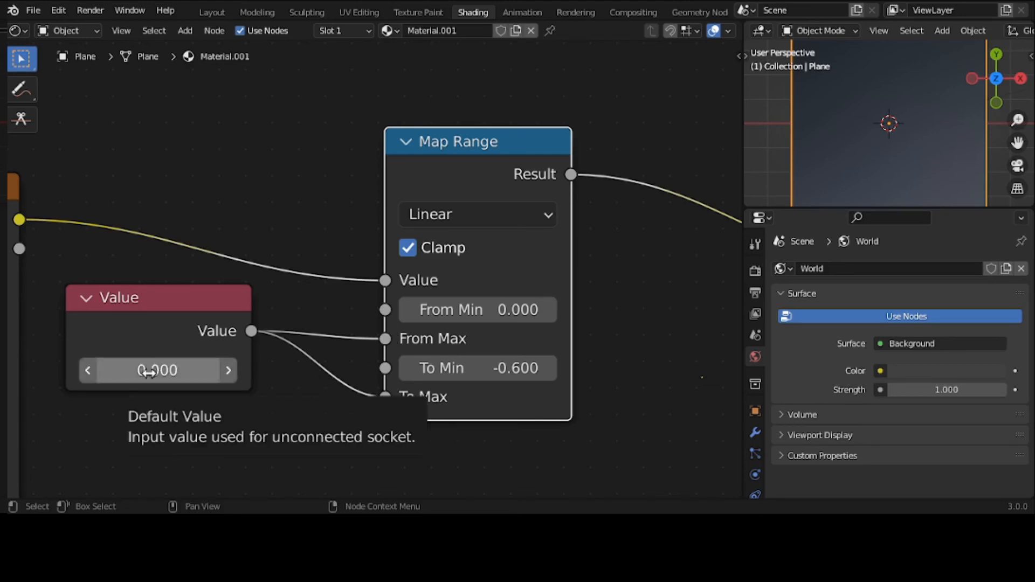
mouse_move(157, 370)
mouse_down()
mouse_move(222, 370)
mouse_move(213, 371)
mouse_up()
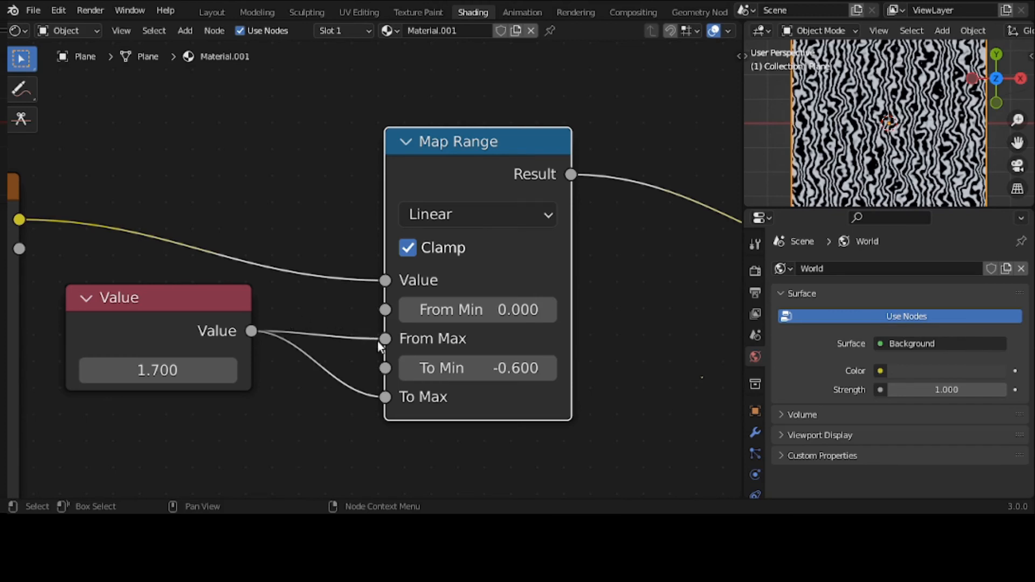
- Move the Value node's links back to From Min and To Min, then lower its value to -0.4
drag(381, 344, 385, 309)
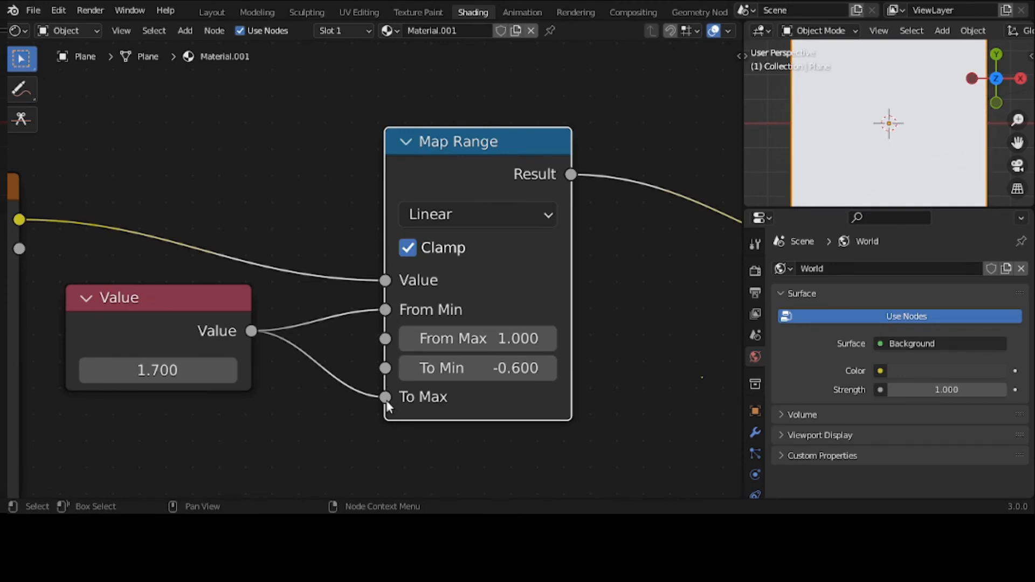
drag(384, 399, 383, 369)
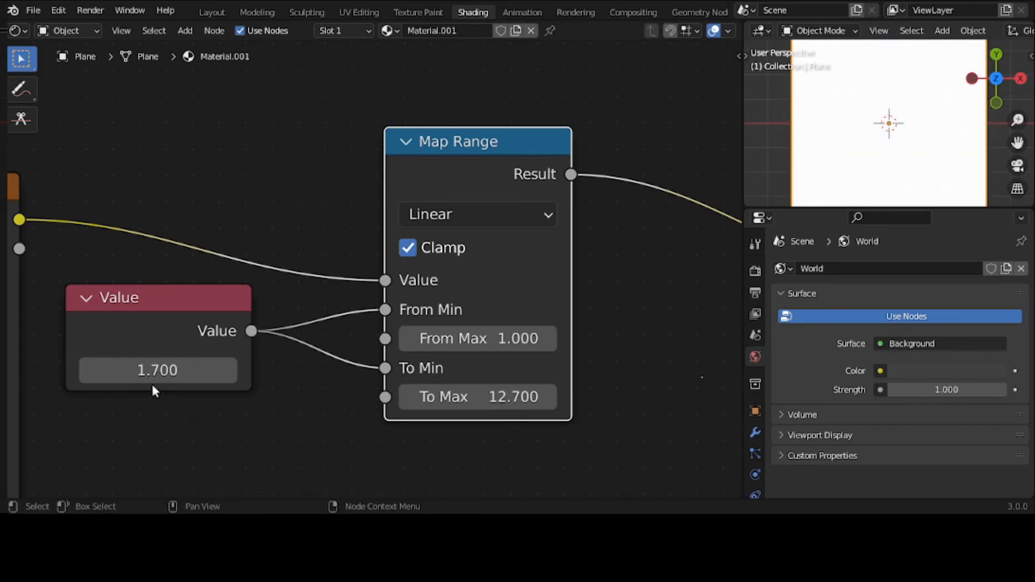
drag(156, 369, 102, 370)
right_click(353, 336)
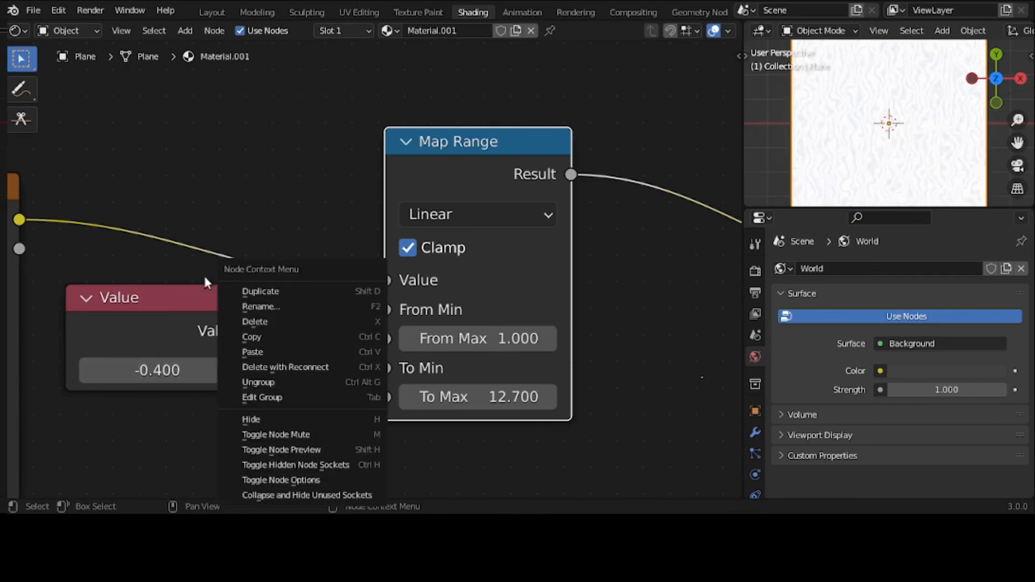
- Try the Value node at 0.3 on From Max and To Max, then disconnect both links
drag(380, 310, 384, 396)
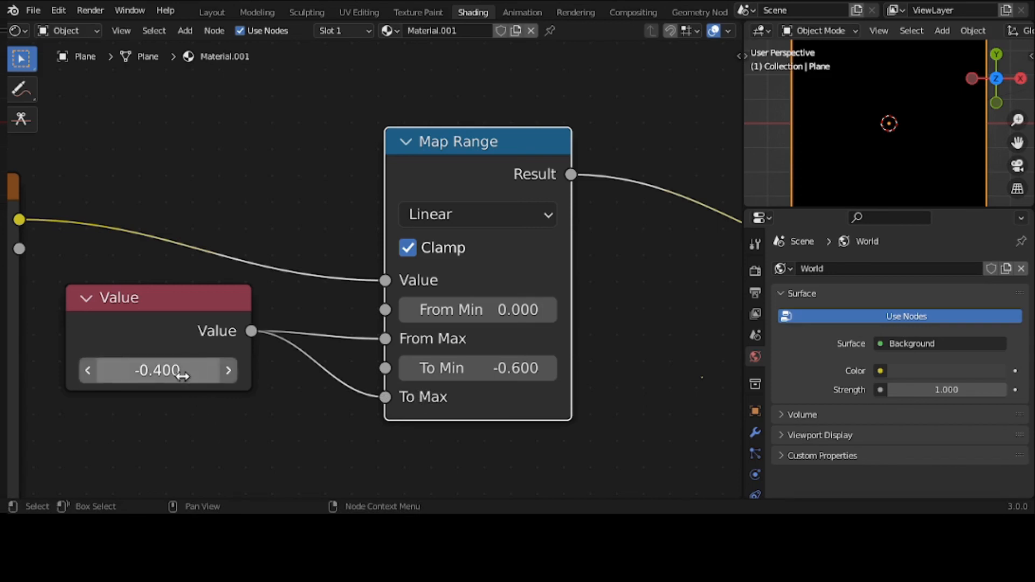
mouse_move(180, 374)
mouse_down()
mouse_move(137, 374)
mouse_move(1034, 374)
mouse_move(19, 375)
mouse_move(1031, 375)
mouse_move(178, 374)
mouse_up()
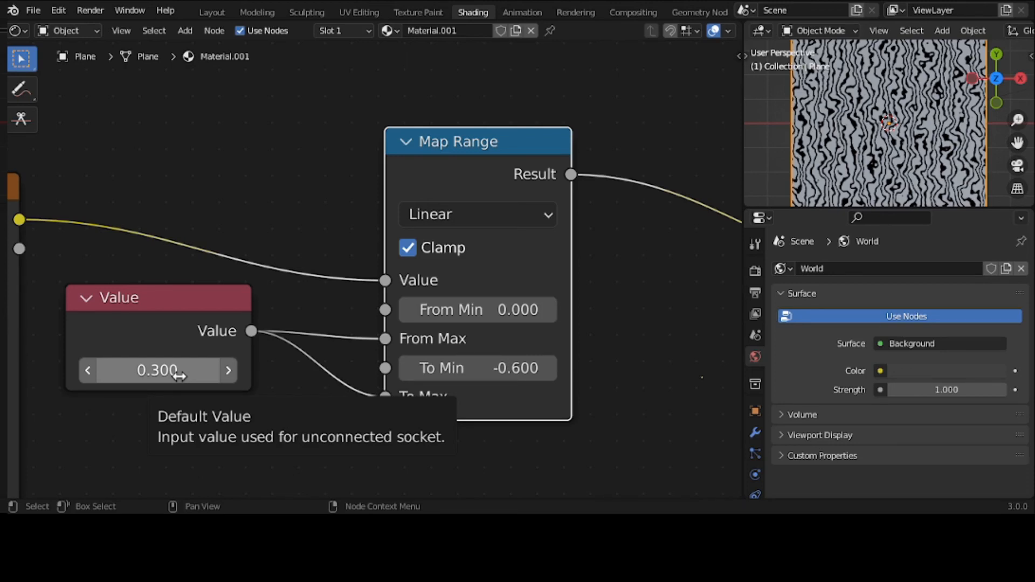
drag(385, 339, 353, 348)
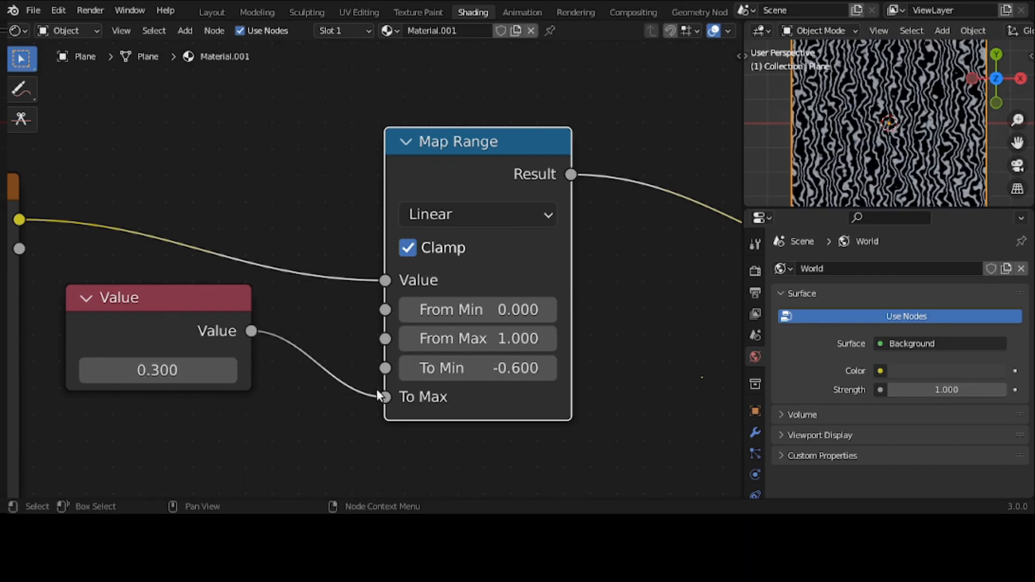
drag(377, 394, 308, 411)
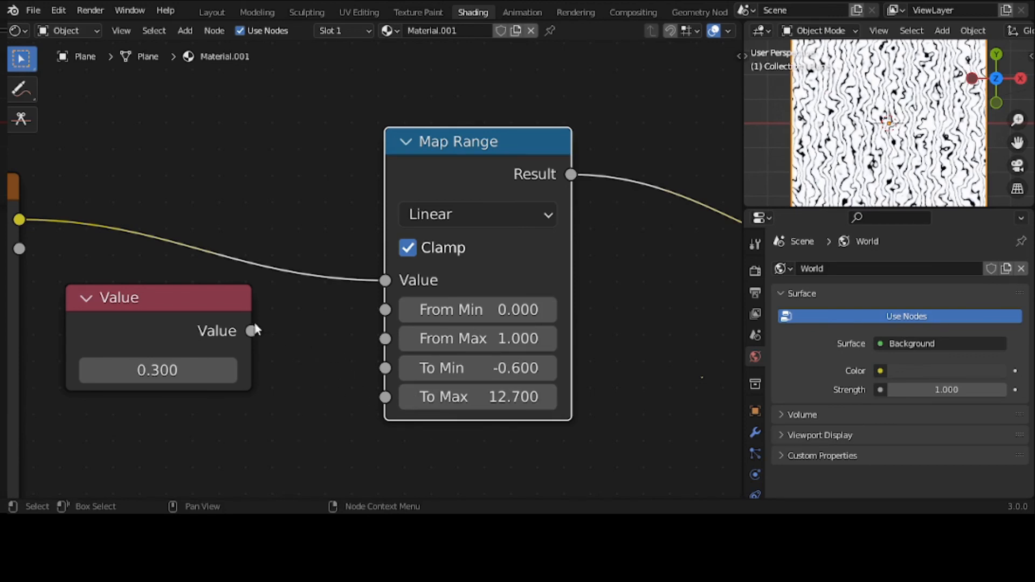
- Connect the Value node to both From Min and From Max, then try 0 and -4.6 as its value
drag(251, 332, 378, 312)
drag(252, 332, 386, 339)
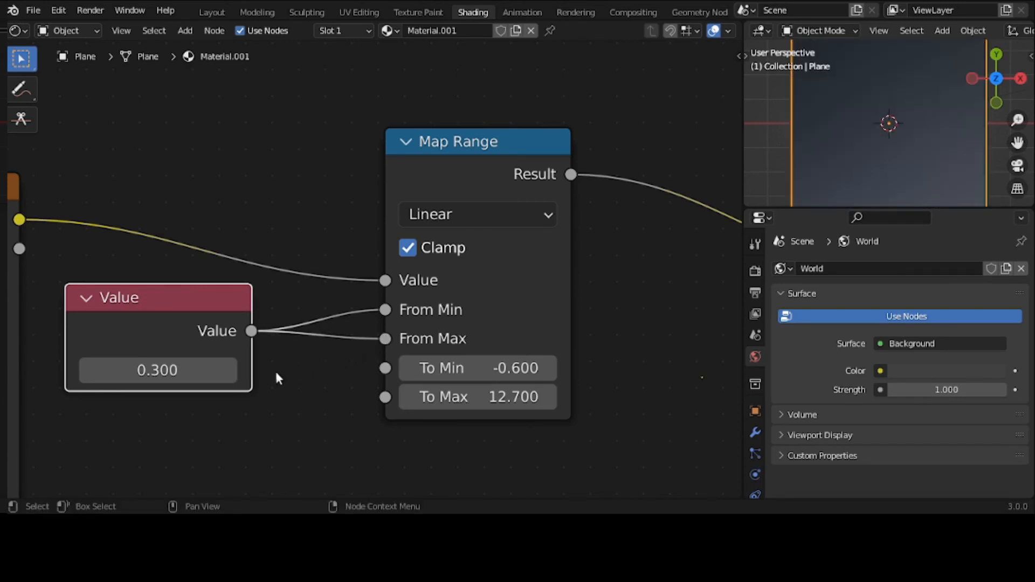
mouse_move(209, 369)
mouse_down()
mouse_move(181, 369)
mouse_move(226, 370)
mouse_move(205, 372)
mouse_up()
click(205, 372)
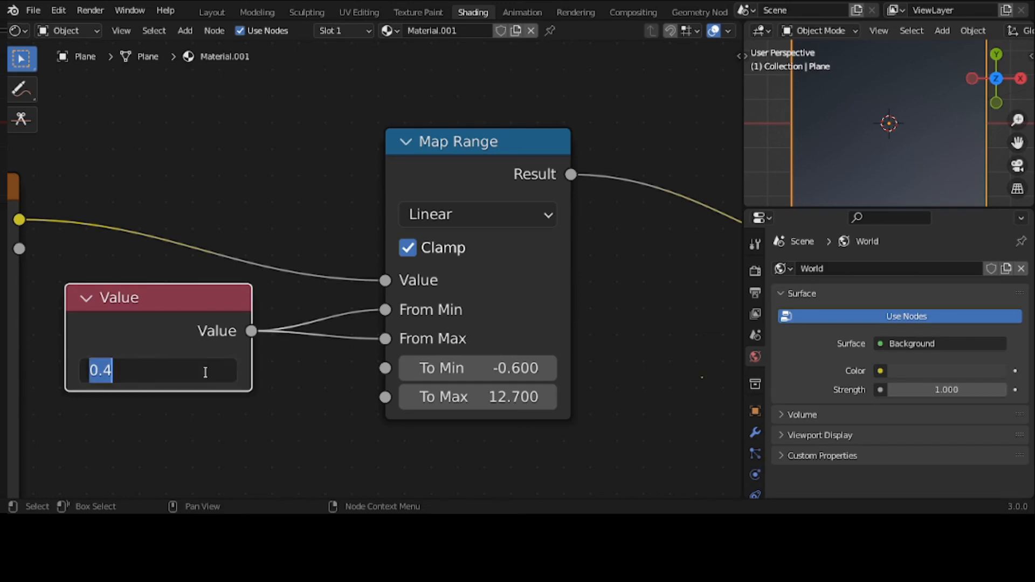
text(0)
key(Return)
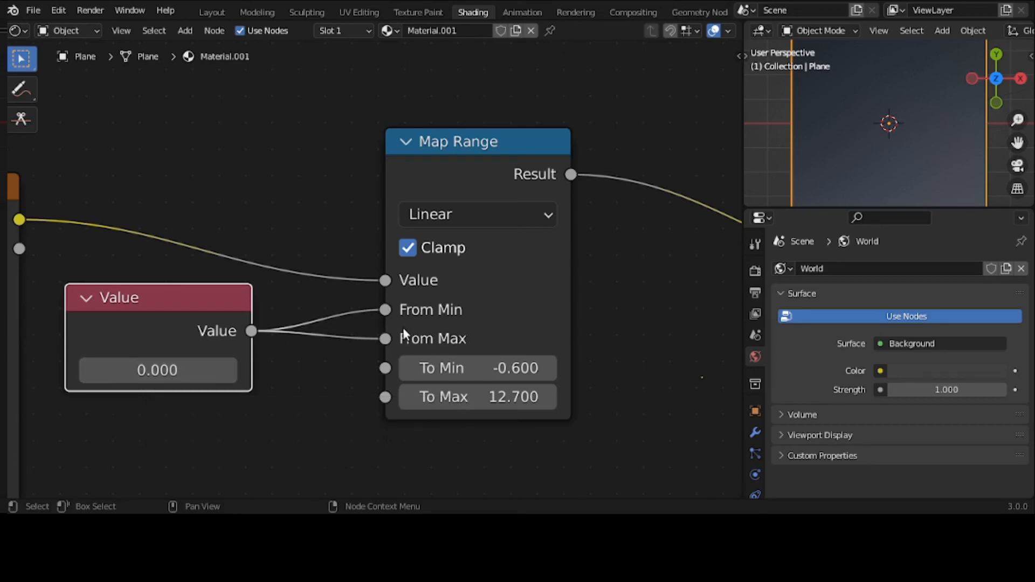
mouse_move(157, 370)
mouse_down()
mouse_move(87, 370)
mouse_move(197, 370)
mouse_move(74, 370)
mouse_move(215, 369)
mouse_move(92, 370)
mouse_move(143, 372)
mouse_up()
- Move the Value node's links to To Min and To Max, then set its value to 1 and raise it to 1.6
drag(385, 339, 386, 396)
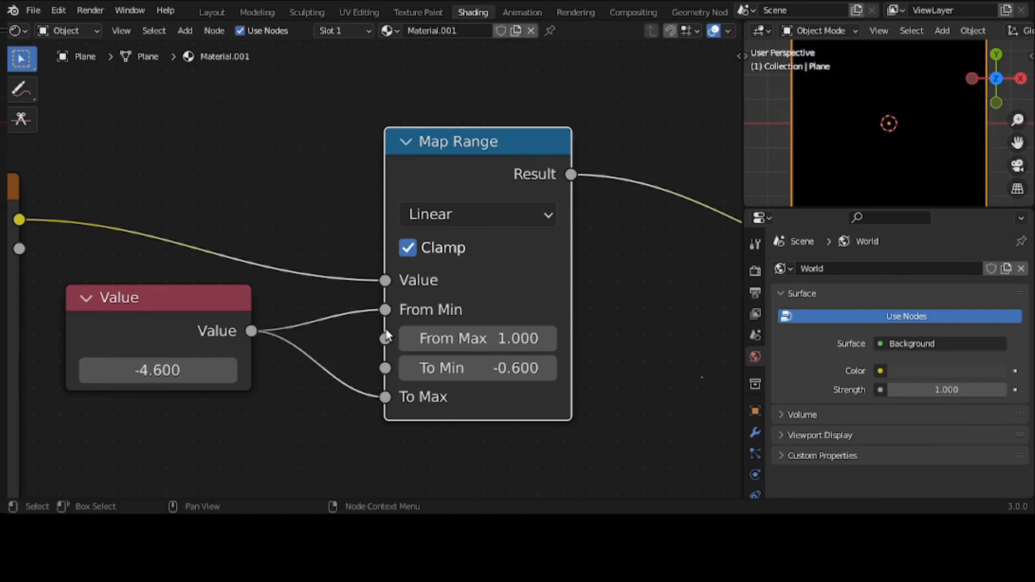
drag(385, 309, 386, 368)
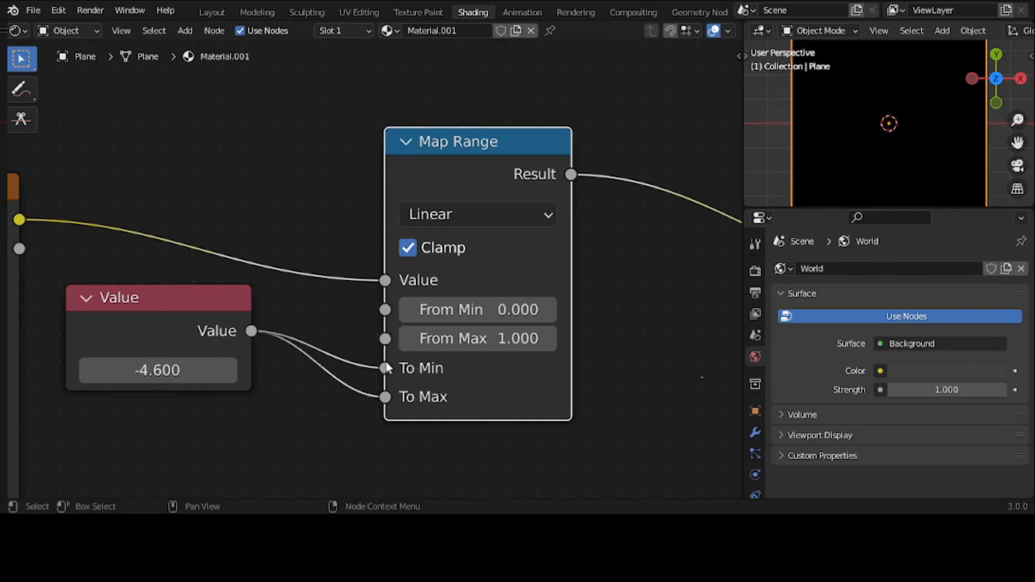
click(167, 372)
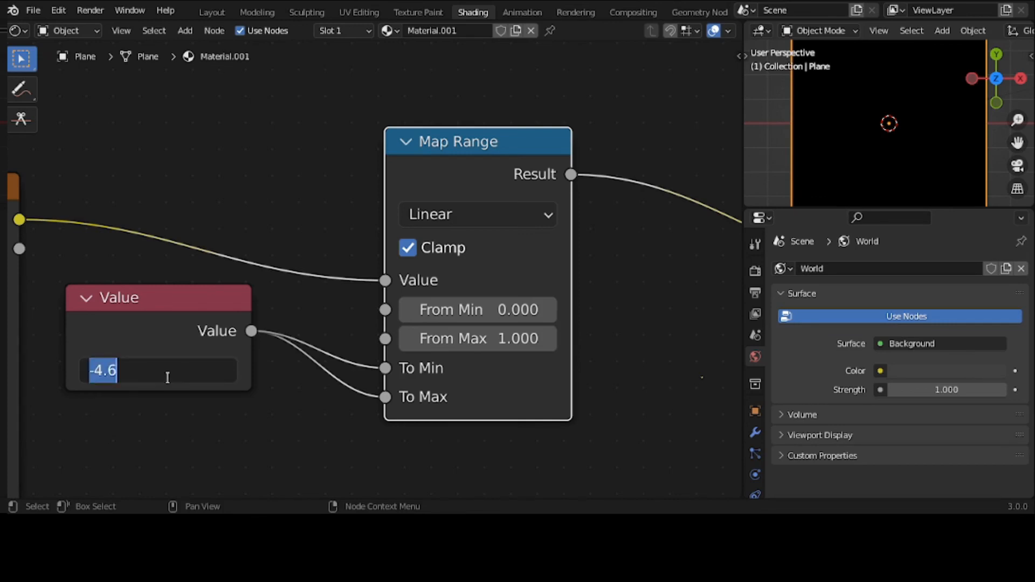
text(1)
key(Return)
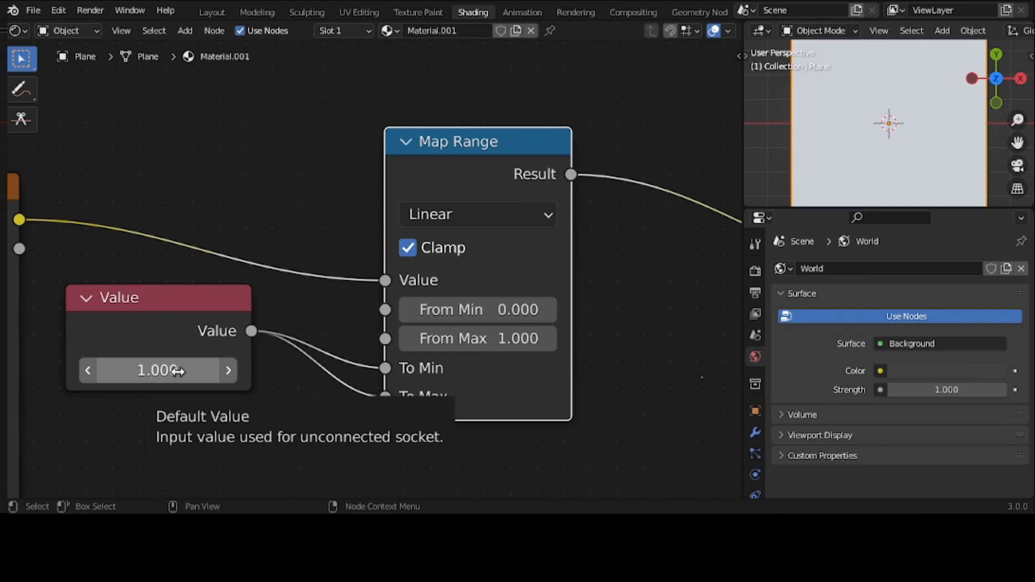
mouse_move(176, 371)
mouse_down()
mouse_move(84, 371)
mouse_move(531, 371)
mouse_move(3, 371)
mouse_move(213, 371)
mouse_move(180, 370)
mouse_up()
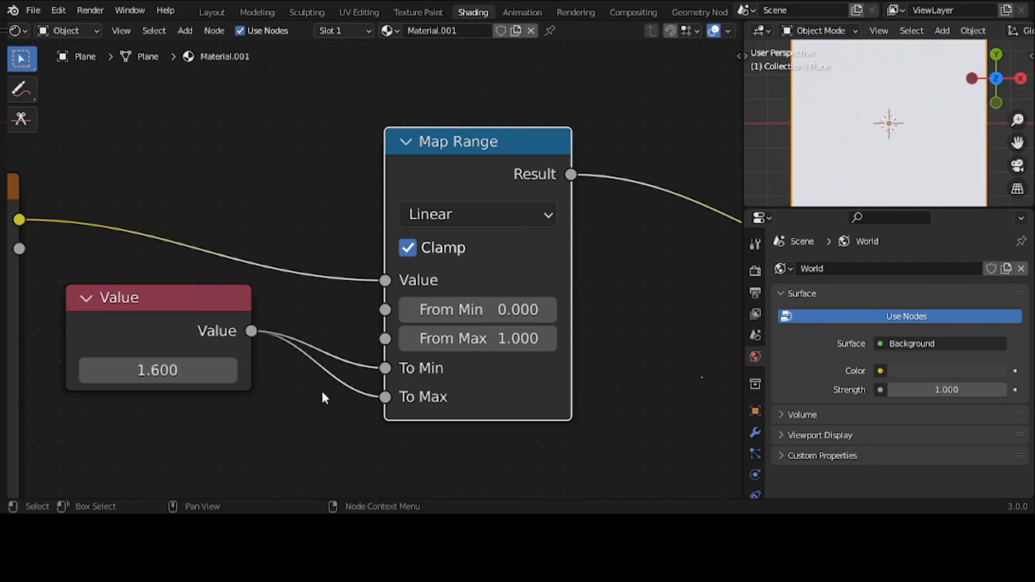
- Disconnect the Value node from the Map Range node, then set To Min to 0 and To Max to 1
drag(384, 397, 326, 395)
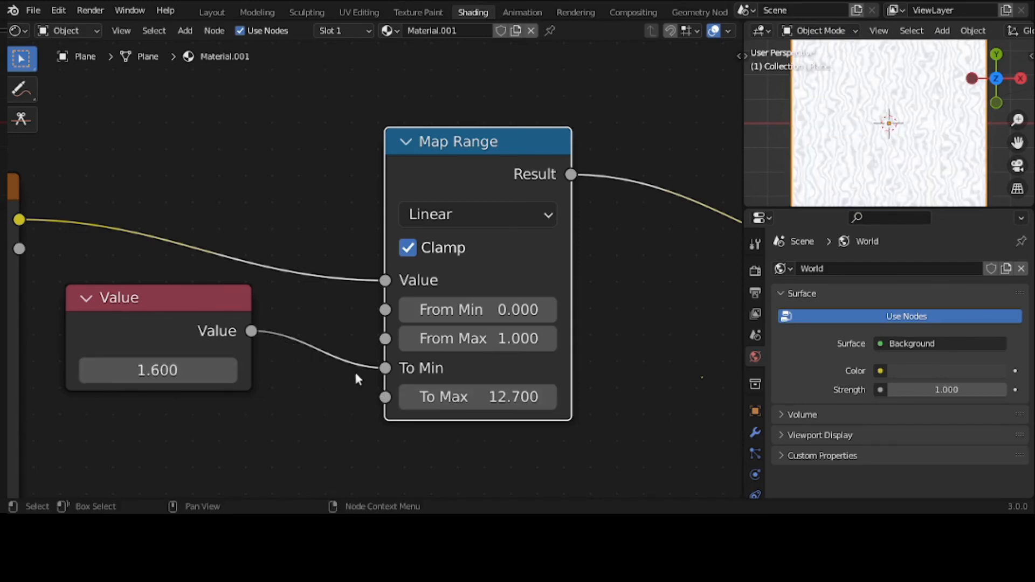
drag(385, 368, 341, 368)
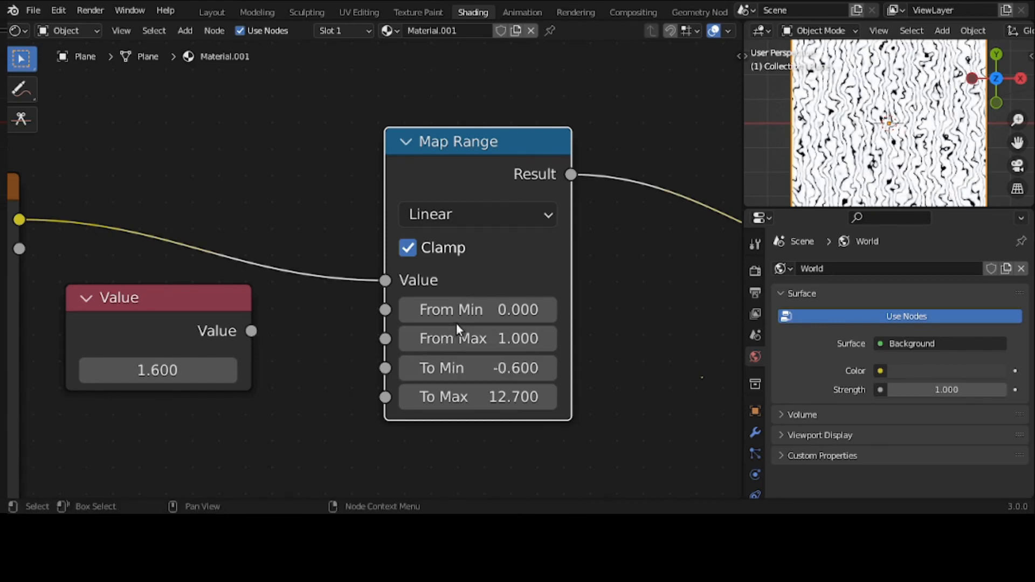
click(497, 377)
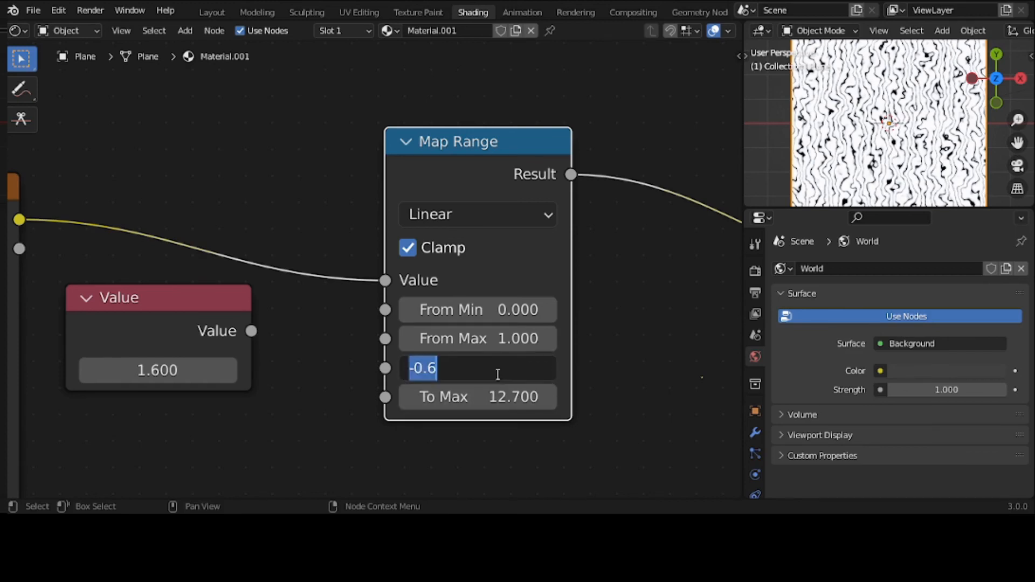
text(0)
key(Return)
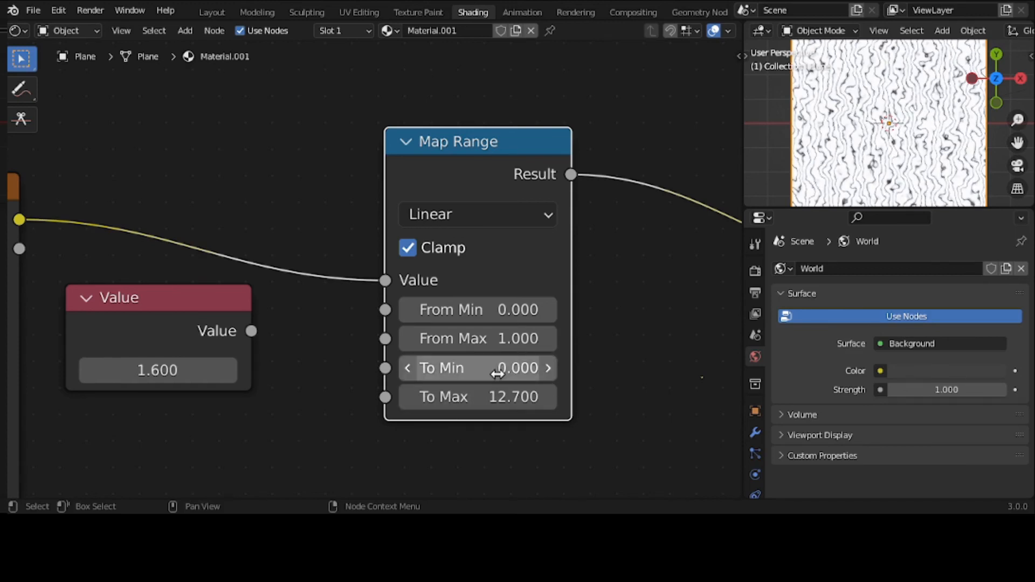
click(497, 396)
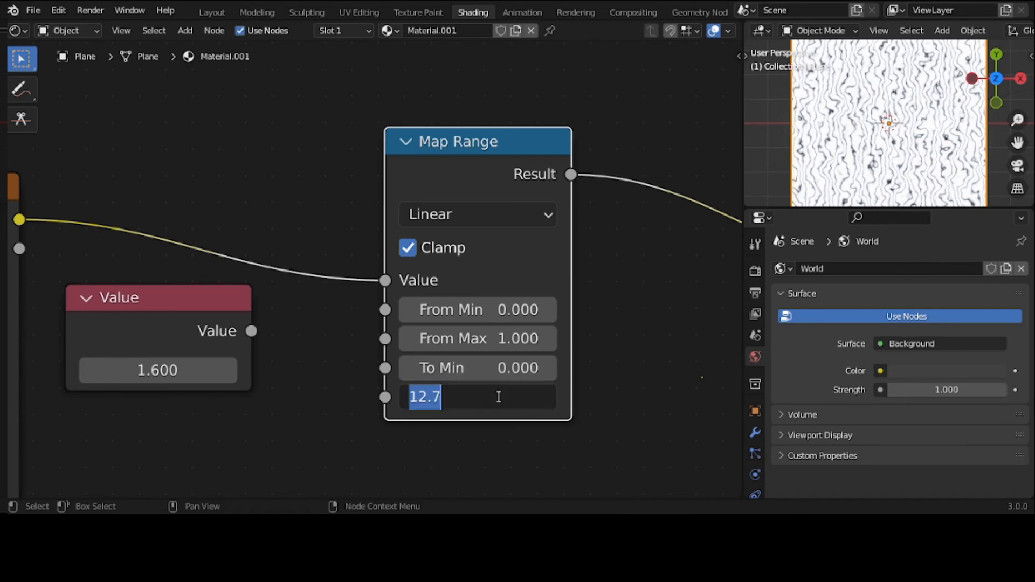
text(1)
key(Return)
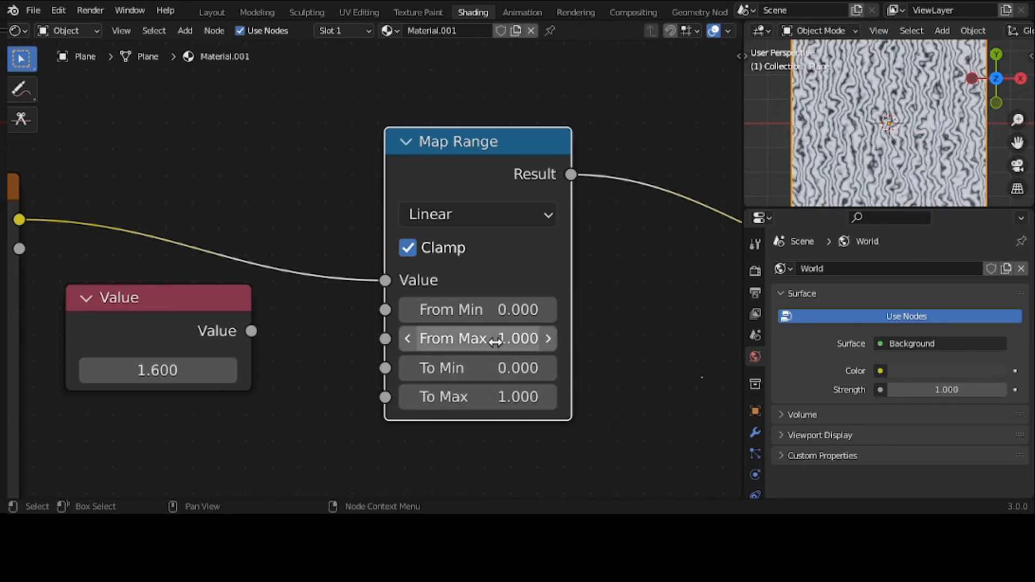
- Reposition the Map Range node and try both From values at 0.6, To Max at 9.6, then From Min -0.9 and From Max 1.4
drag(495, 343, 519, 310)
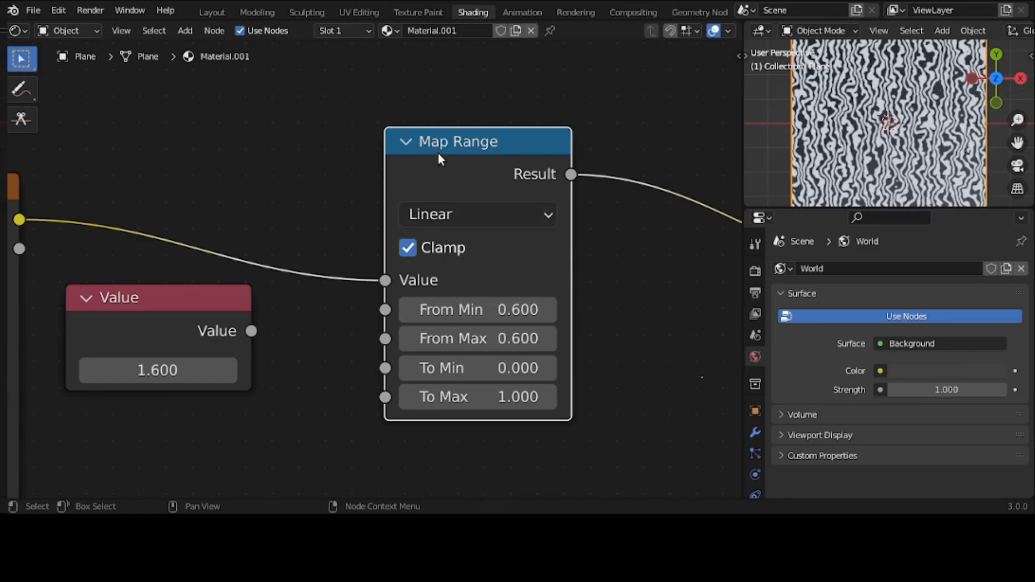
drag(441, 148, 387, 113)
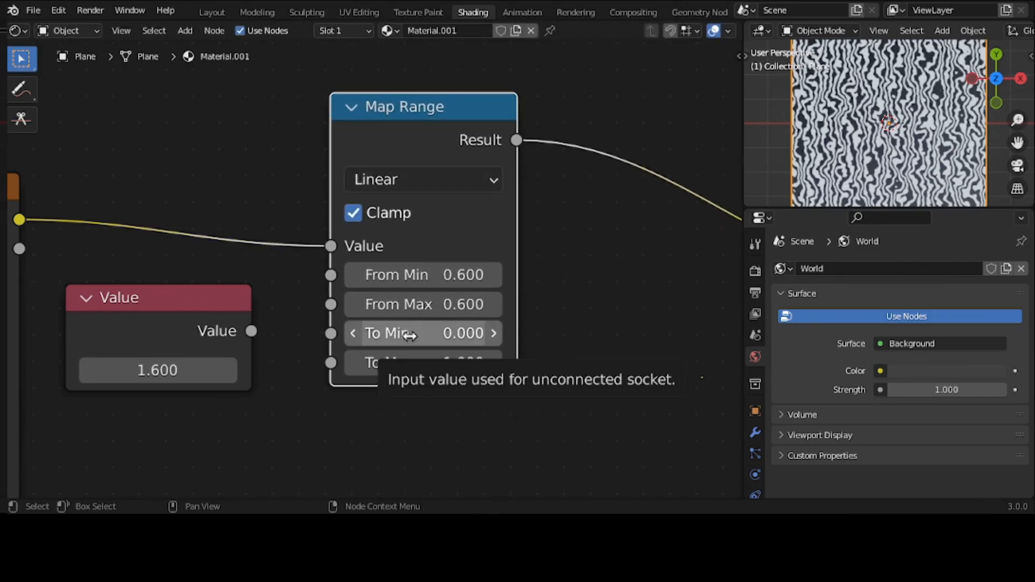
mouse_move(423, 334)
mouse_down()
mouse_move(433, 334)
mouse_move(416, 334)
mouse_move(401, 362)
mouse_move(453, 363)
mouse_move(390, 362)
mouse_move(384, 333)
mouse_move(342, 333)
mouse_move(423, 341)
mouse_move(407, 341)
mouse_up()
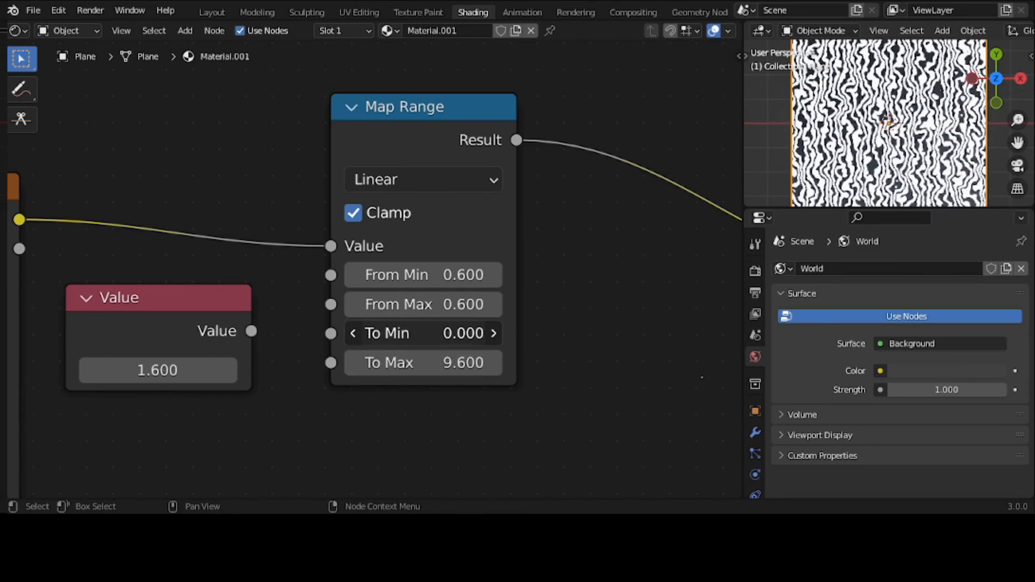
drag(411, 273, 431, 306)
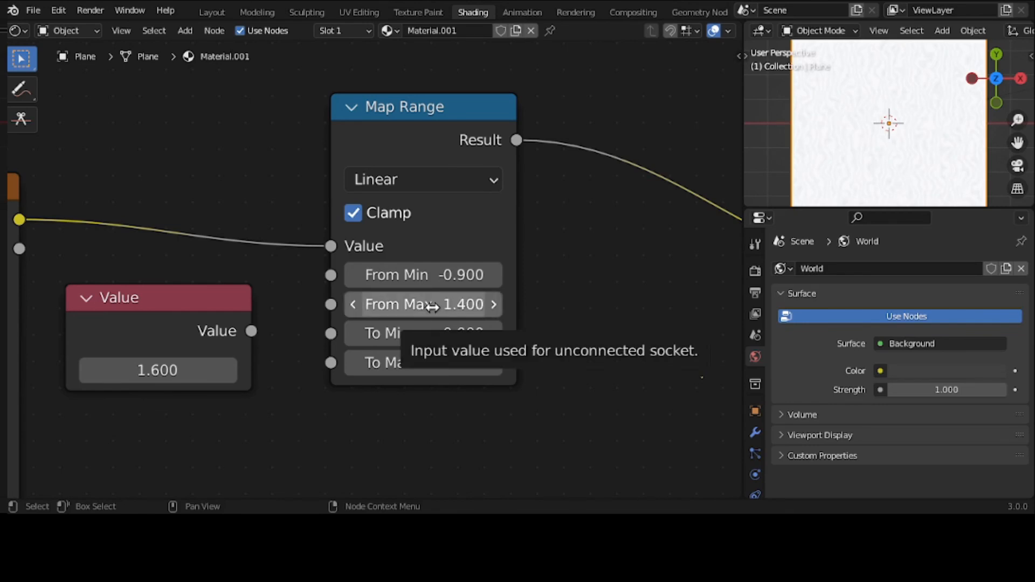
- Reset the Map Range node's From Min to 0 and From Max to 1
click(432, 278)
text(0)
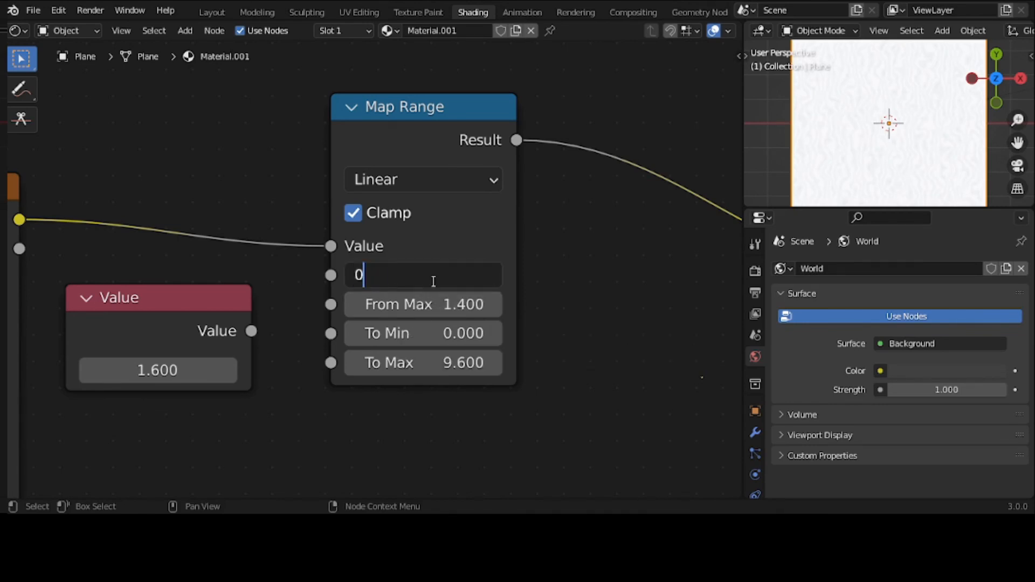
key(Return)
click(432, 297)
text(1)
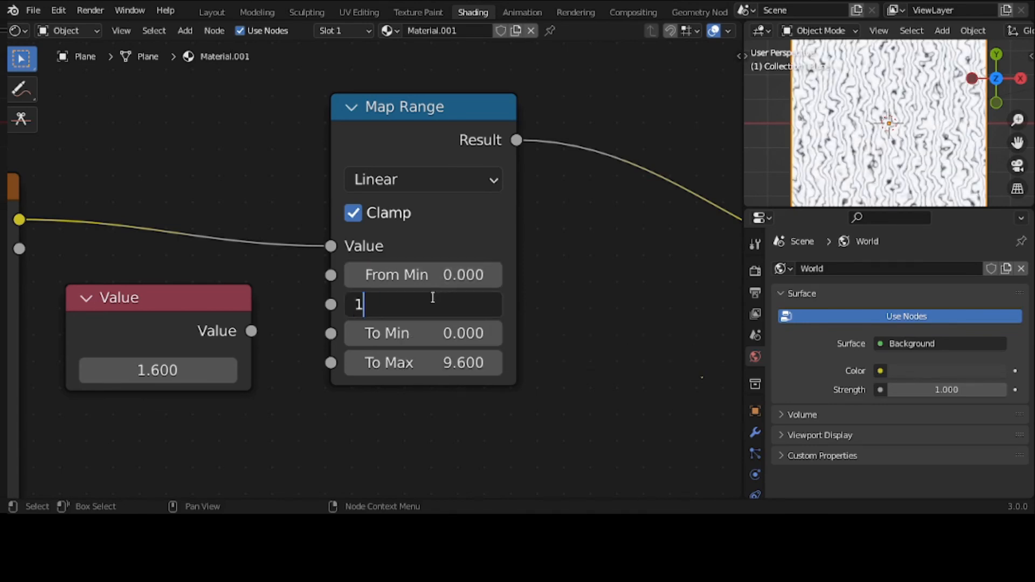
key(Return)
- Reset the Map Range node's To Min to 0 and To Max to 1
click(434, 333)
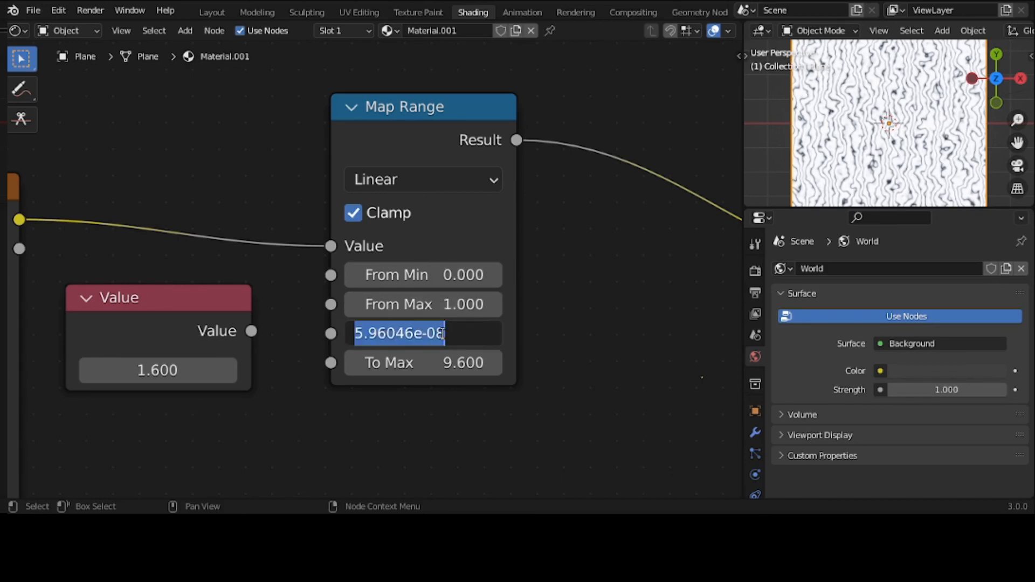
text(0)
key(Return)
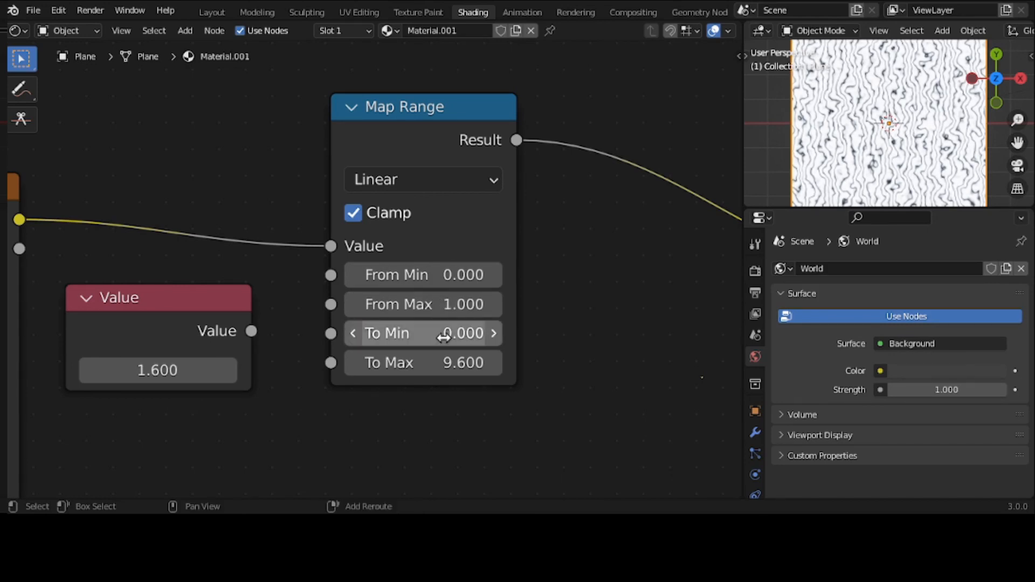
click(444, 362)
text(1)
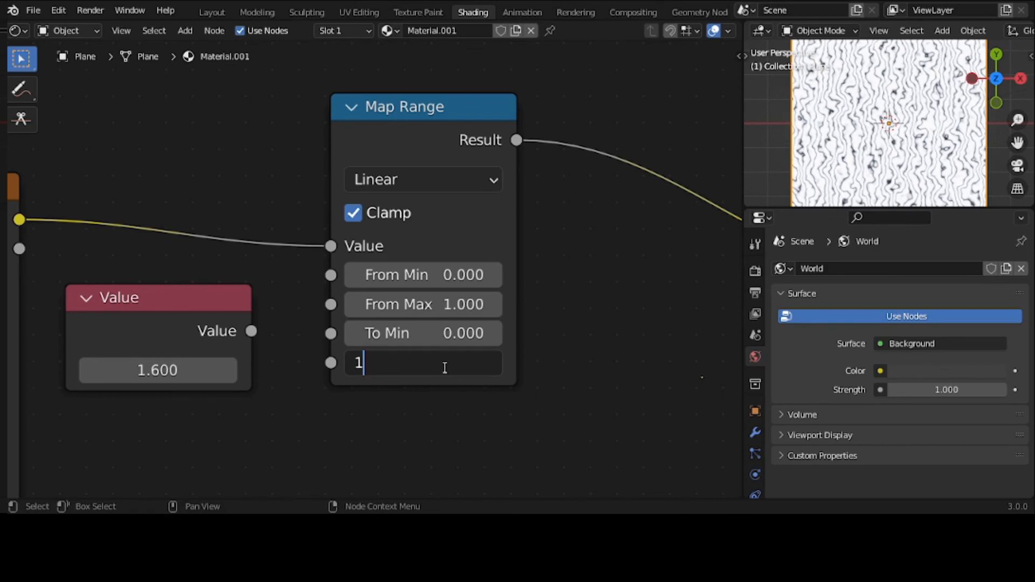
key(Return)
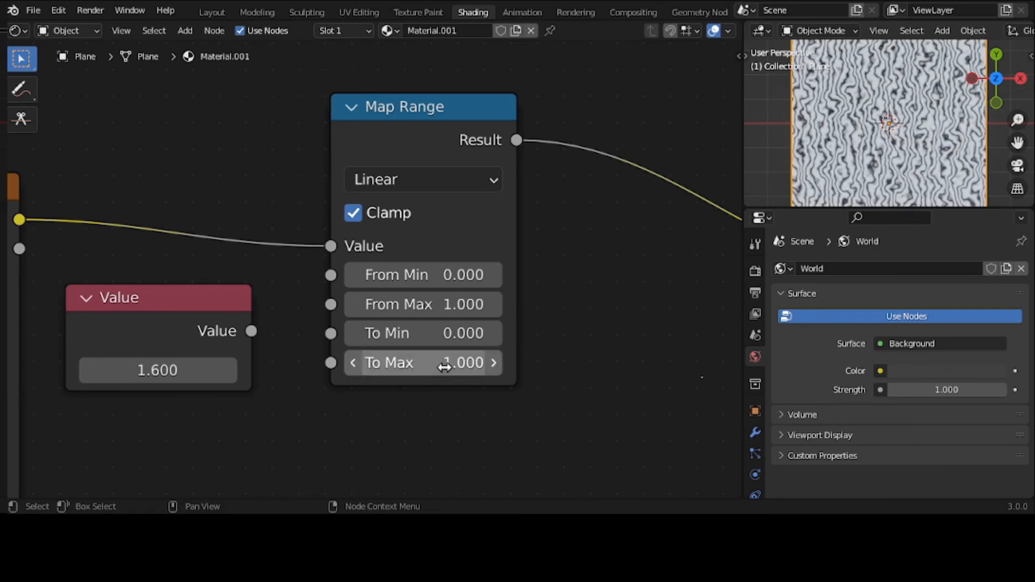